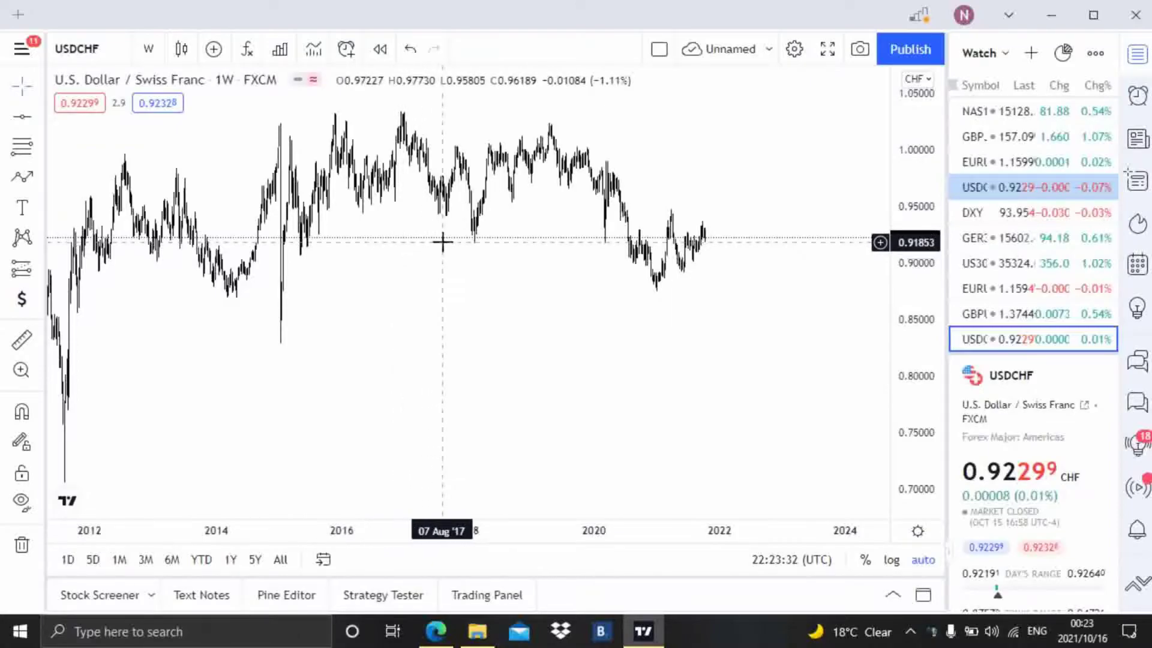
Examine the USDCHF weekly price history from 2012 to 2021, including the most recent candles up close.
left_click_drag(520, 316, 538, 359)
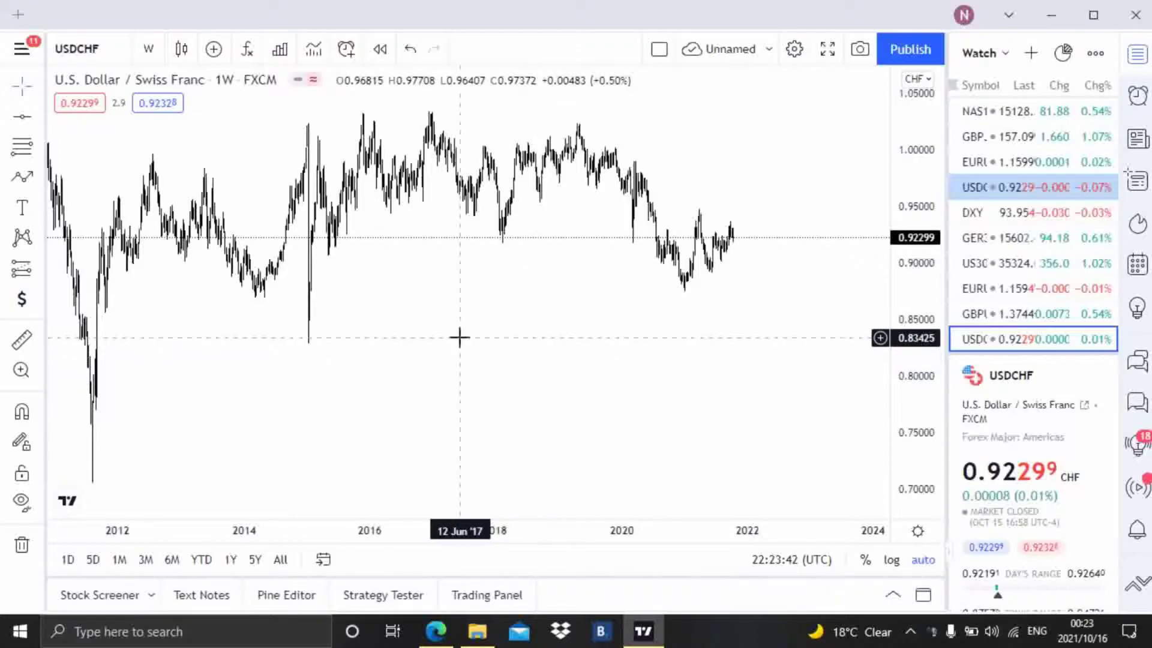
scroll(459, 336, "up", 4)
scroll(459, 336, "up", 3)
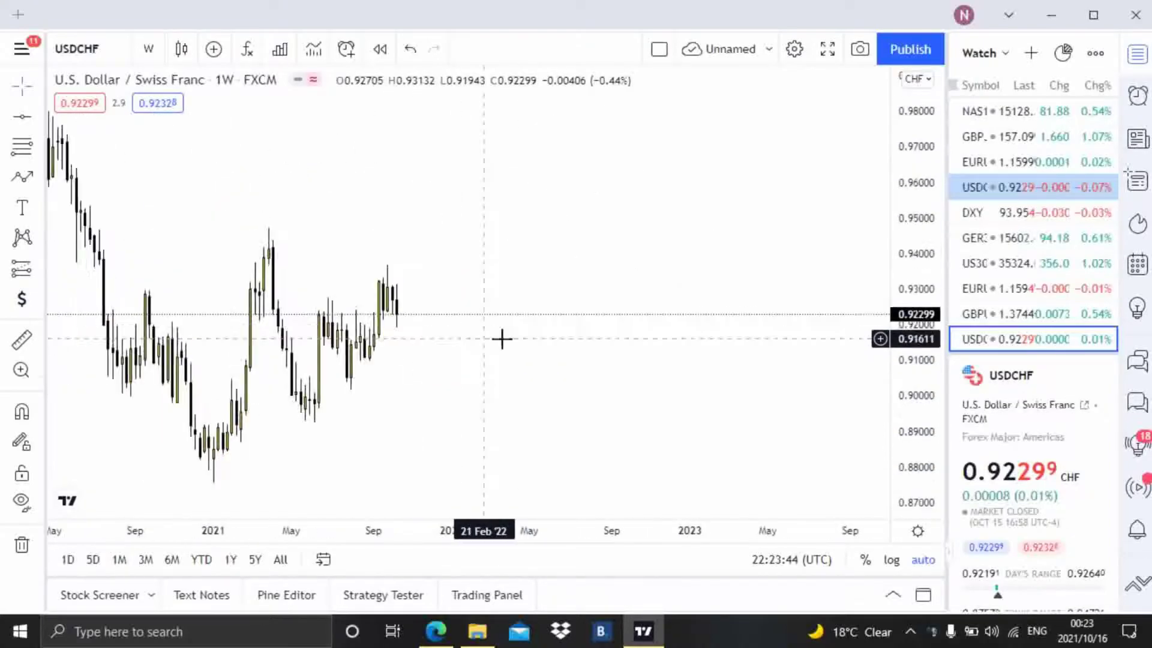
left_click_drag(503, 366, 526, 362)
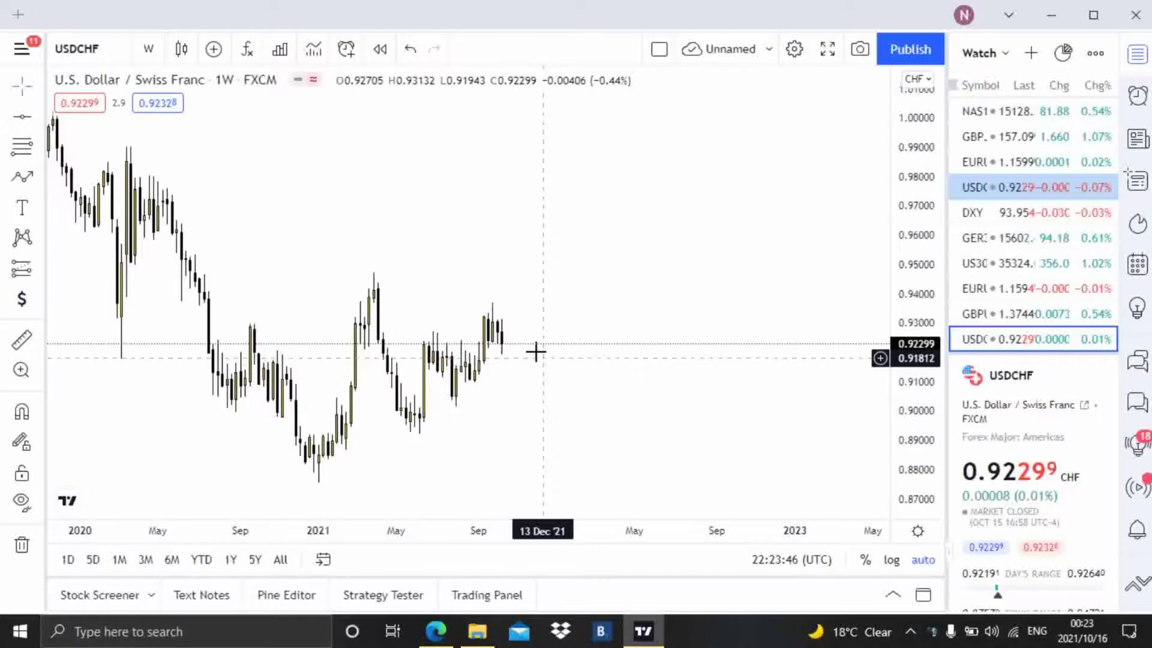
left_click_drag(440, 298, 538, 287)
scroll(539, 286, "down", 5)
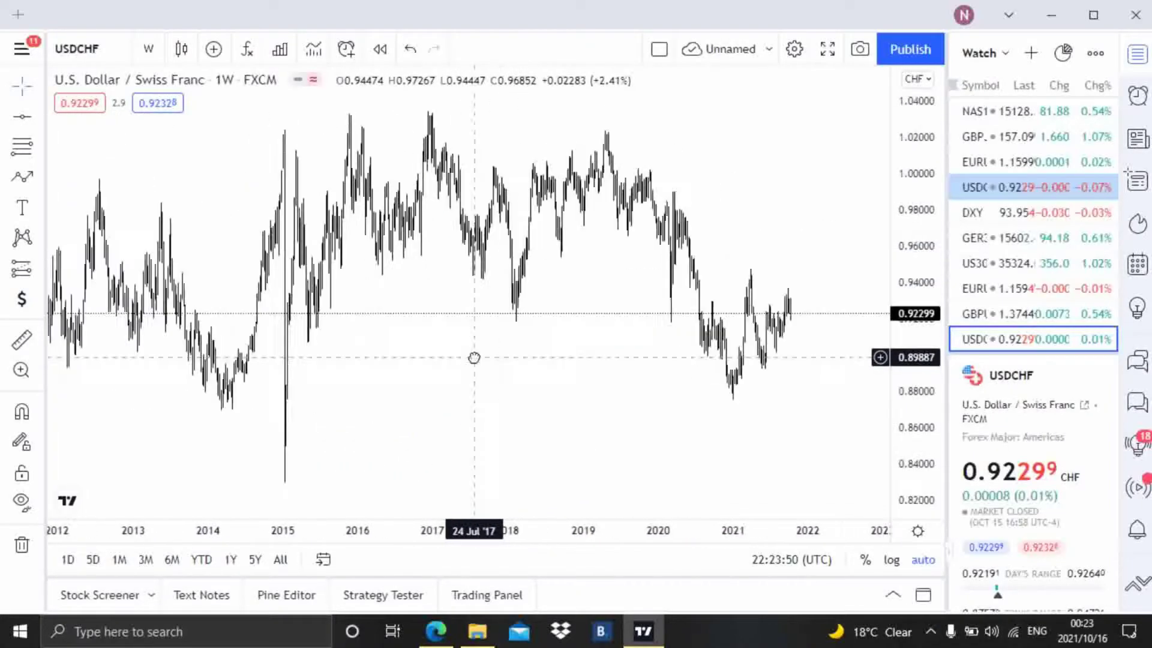
Switch the chart to EURUSD from the watchlist and remove all existing drawings from it.
left_click(990, 289)
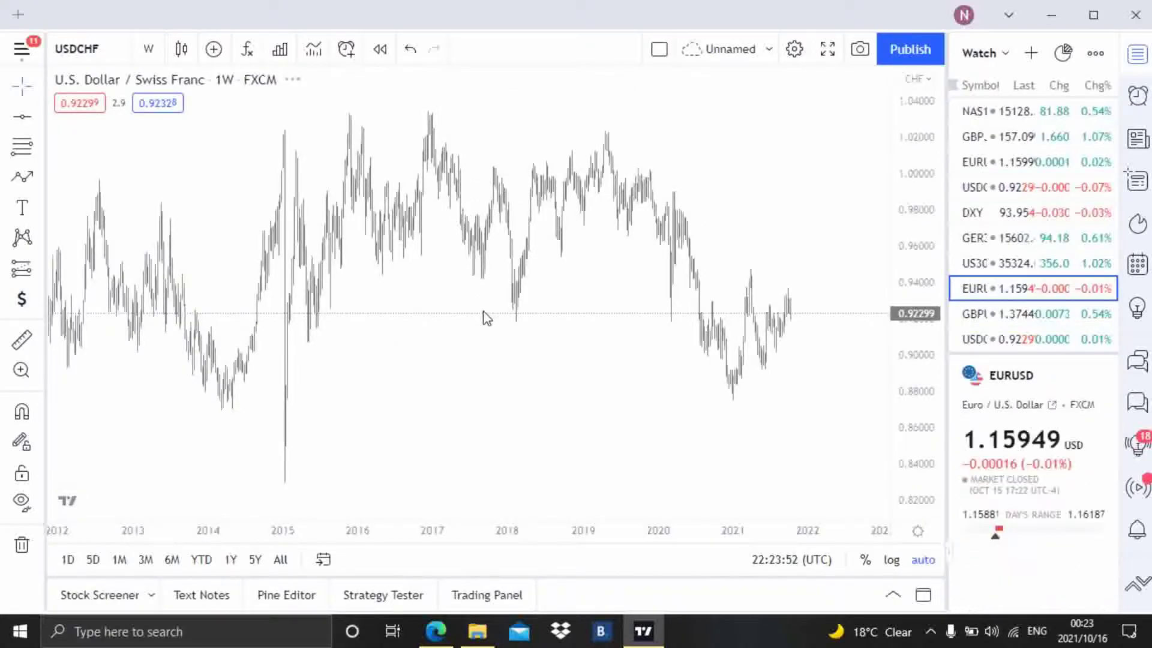
left_click_drag(655, 347, 548, 313)
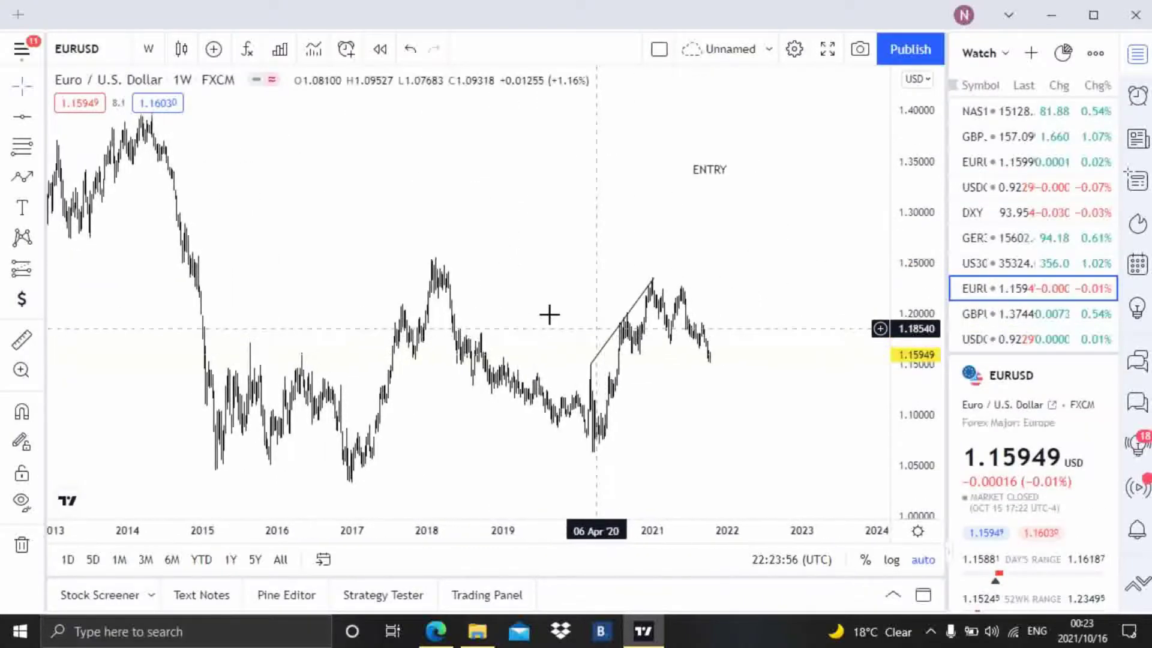
scroll(499, 297, "down", 5)
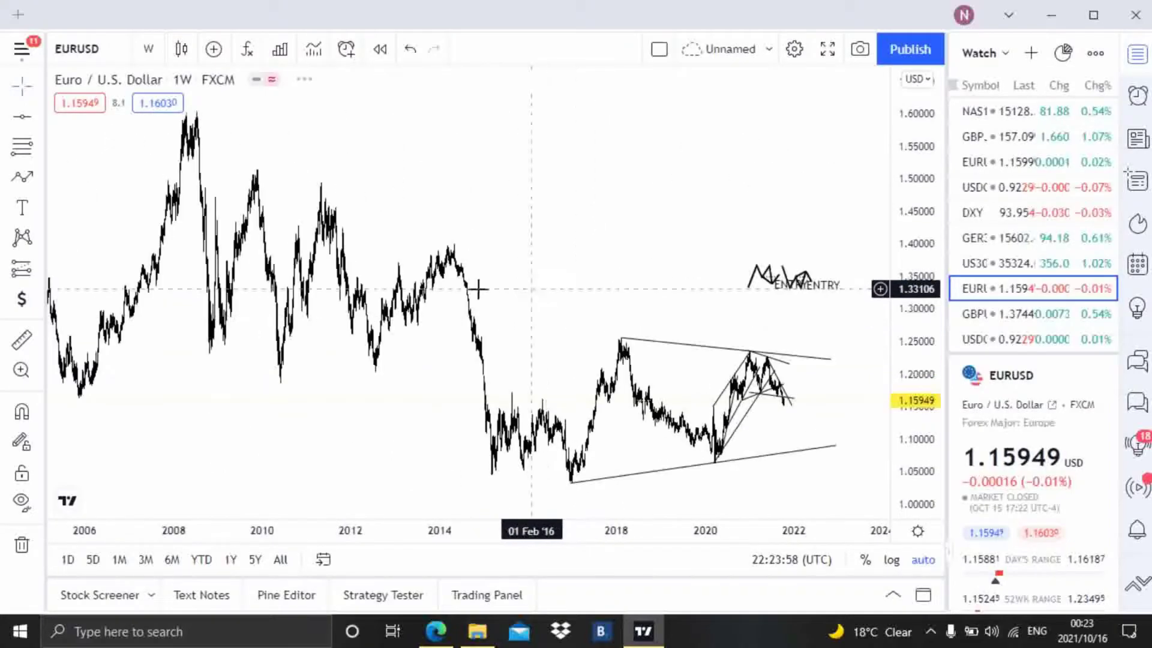
left_click_drag(476, 288, 296, 294)
right_click(556, 287)
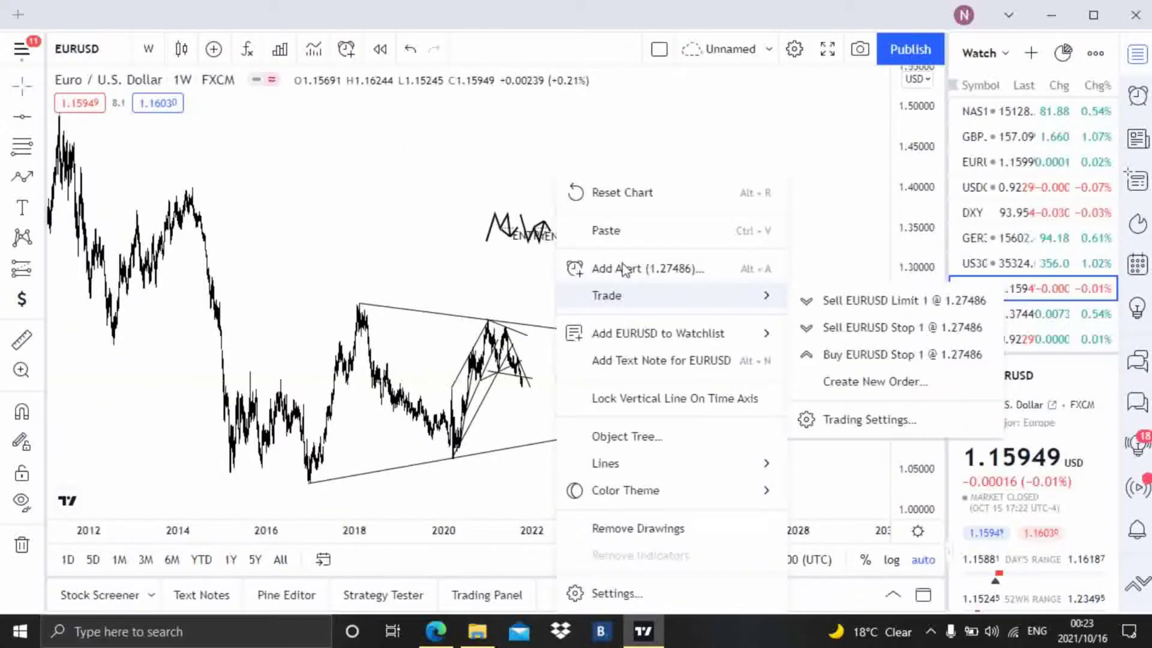
mouse_move(642, 497)
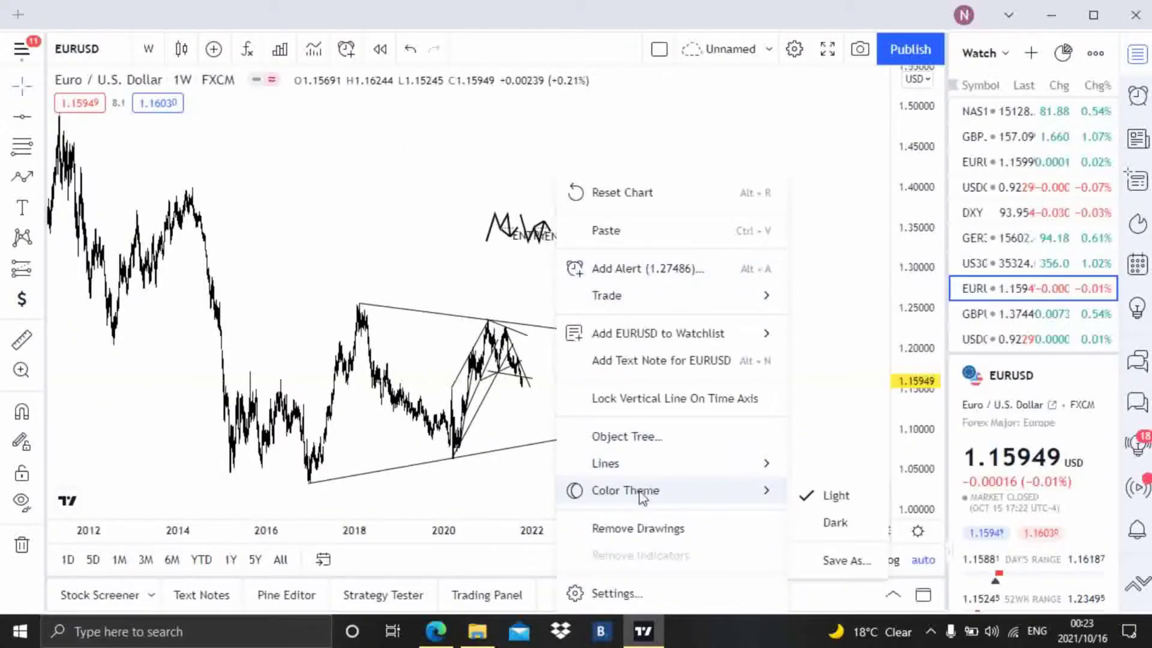
left_click(624, 528)
Examine the cleared EURUSD weekly chart, from the long-term price history to the latest candles.
scroll(528, 336, "down", 5)
scroll(546, 343, "up", 5)
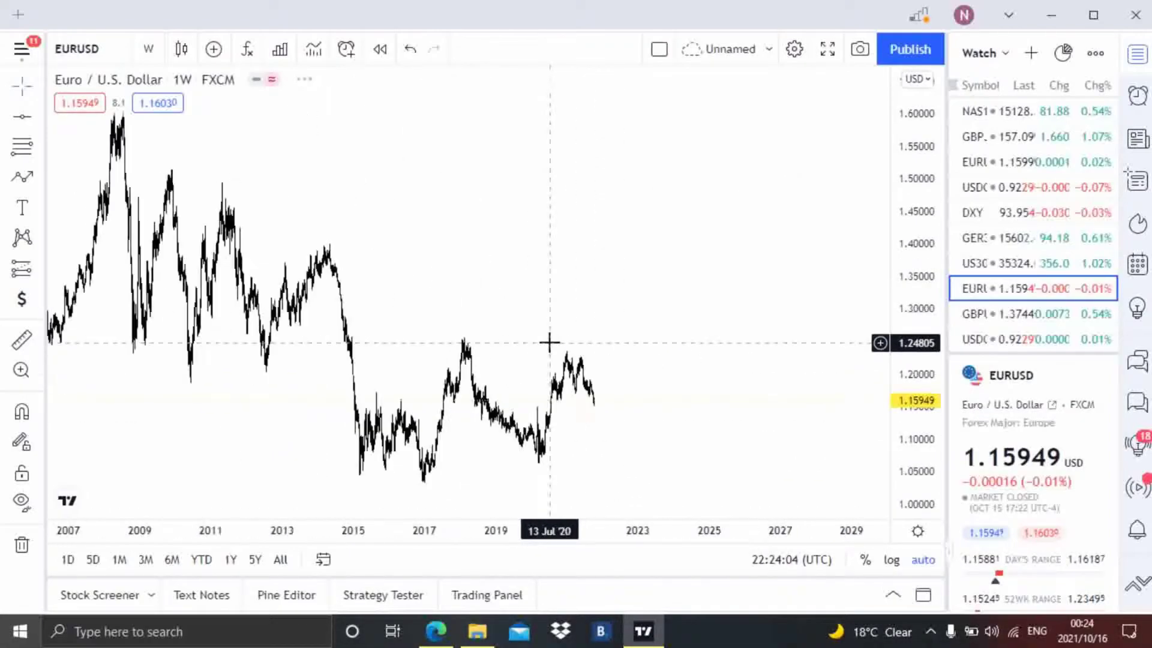
left_click_drag(216, 359, 513, 355)
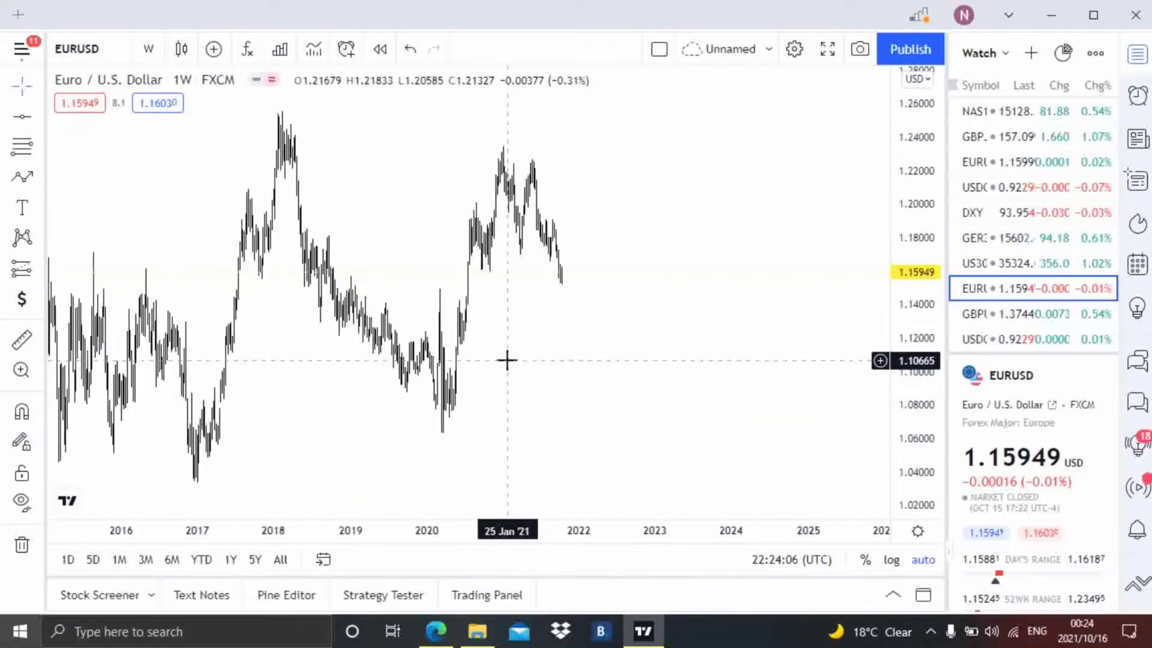
scroll(519, 351, "up", 3)
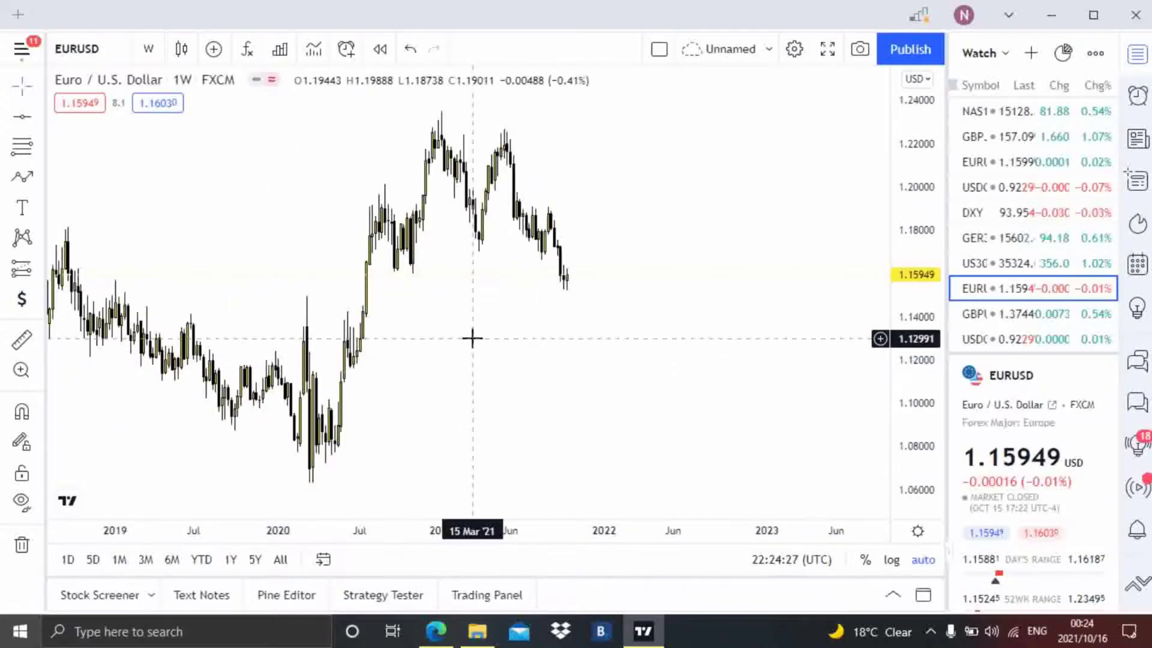
scroll(472, 339, "down", 2)
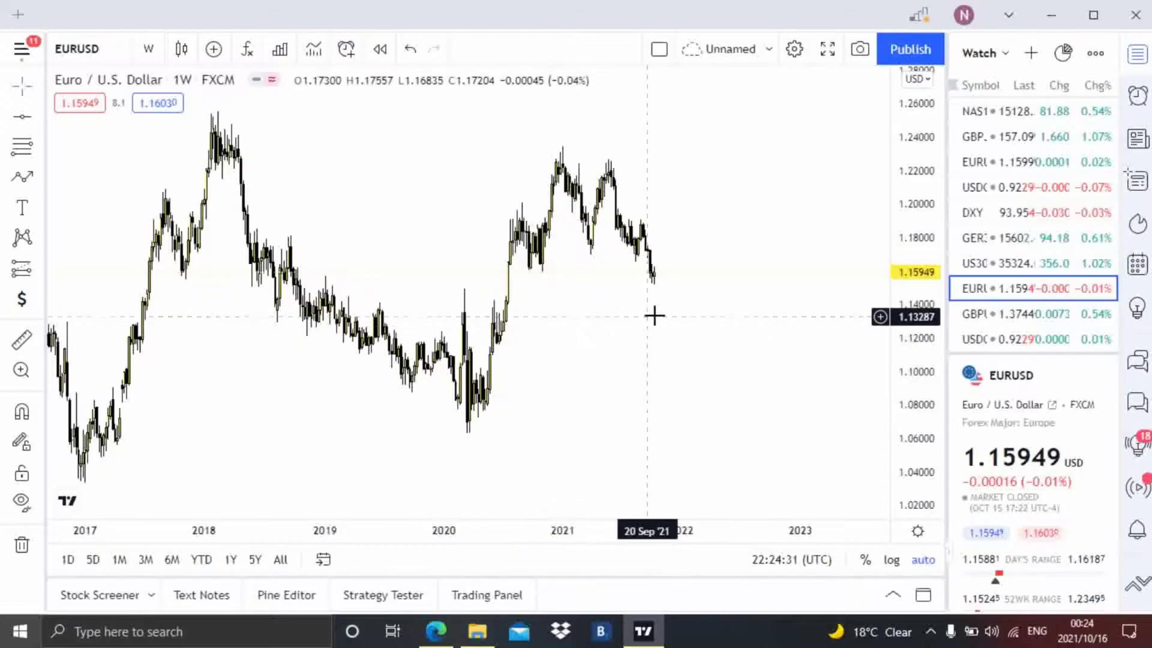
scroll(651, 308, "down", 2)
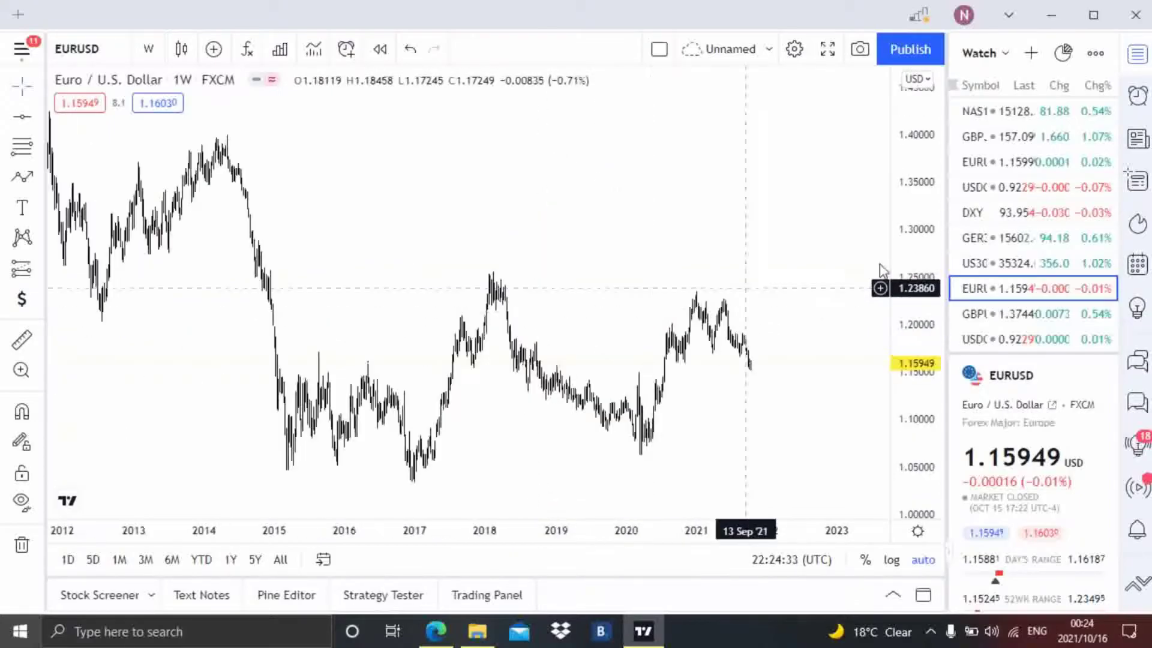
scroll(663, 275, "down", 2)
Draw an arrow-ended W-shaped path above the price, with two equal lows at about 1.40 and a middle peak at about 1.47.
left_click(22, 176)
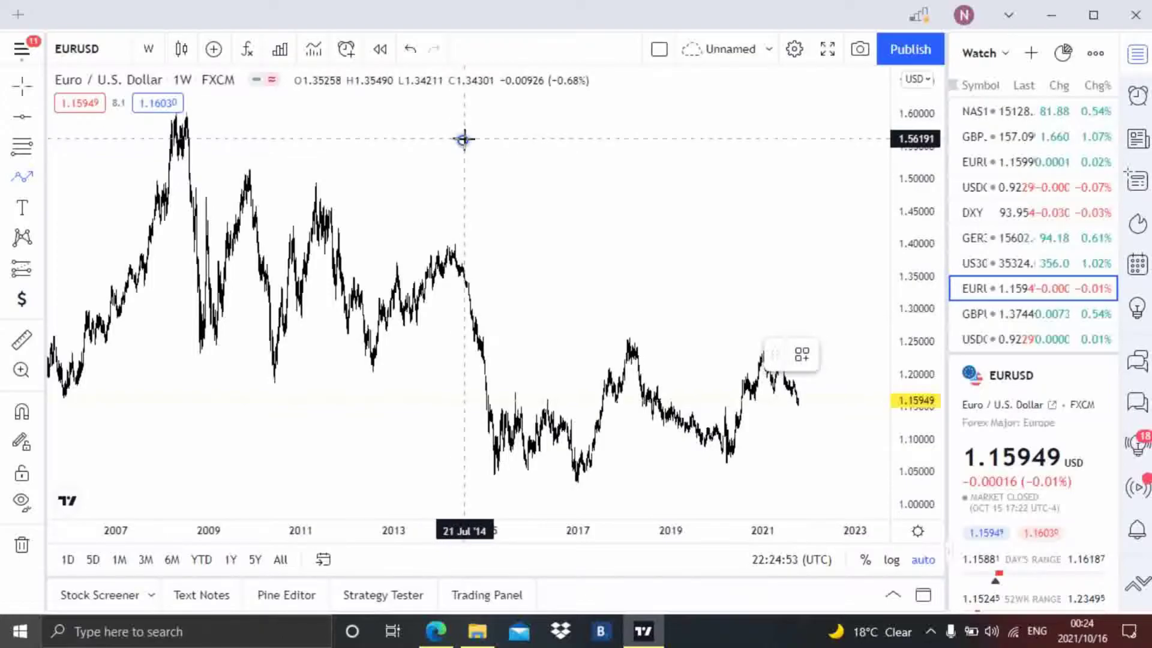
left_click(463, 140)
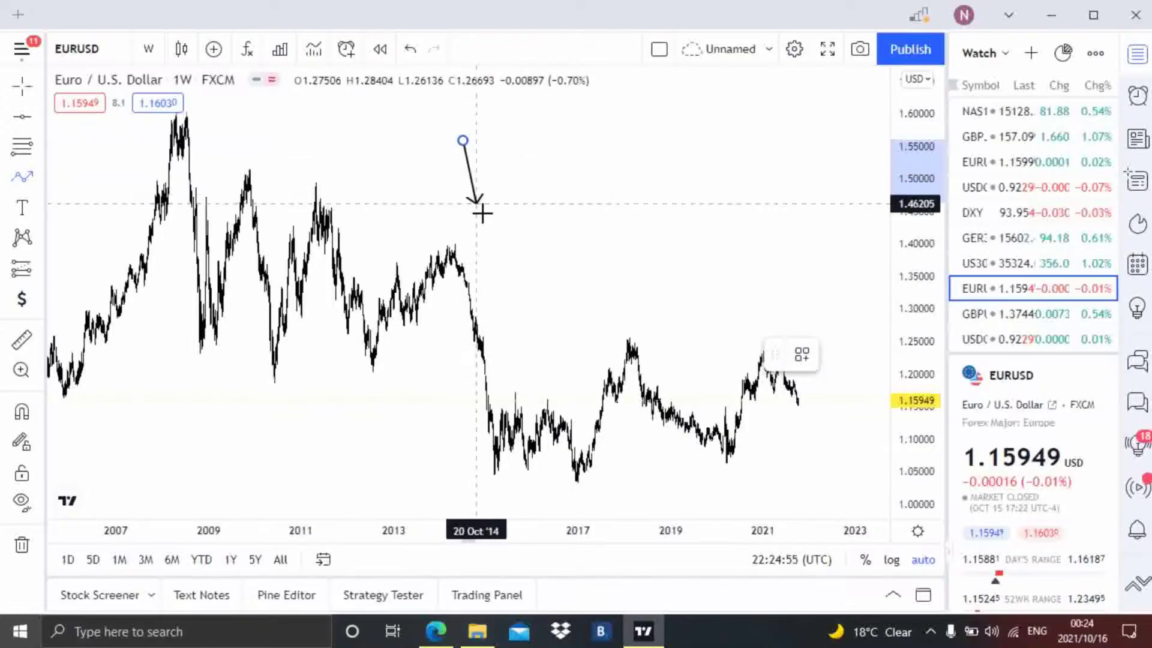
left_click(500, 245)
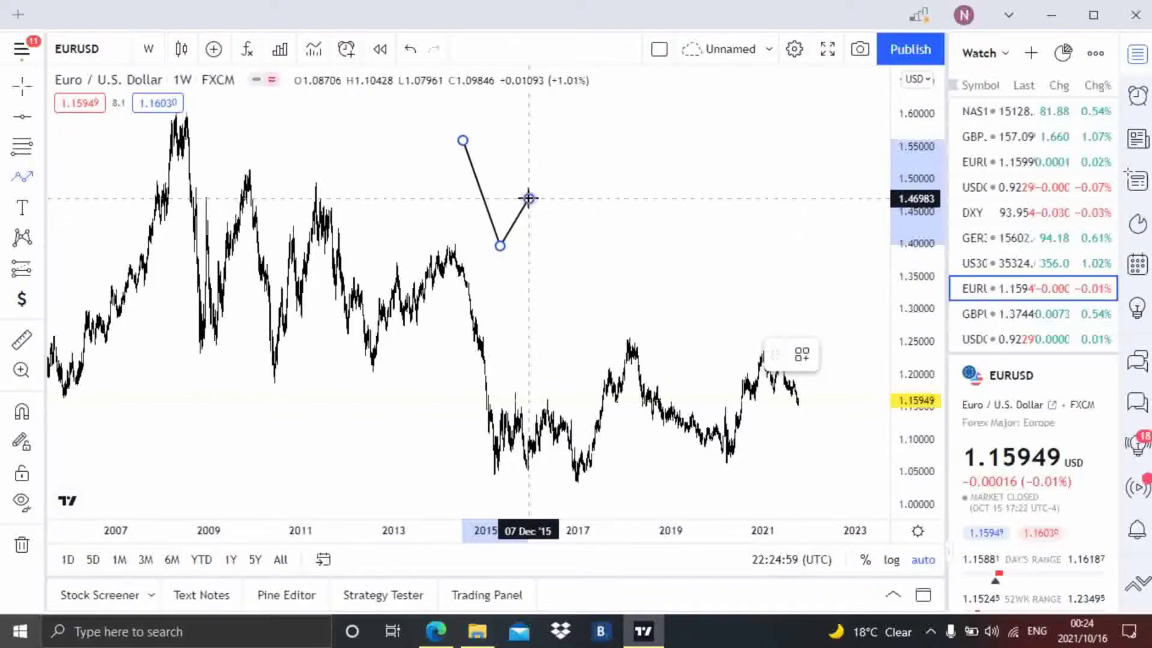
left_click(530, 198)
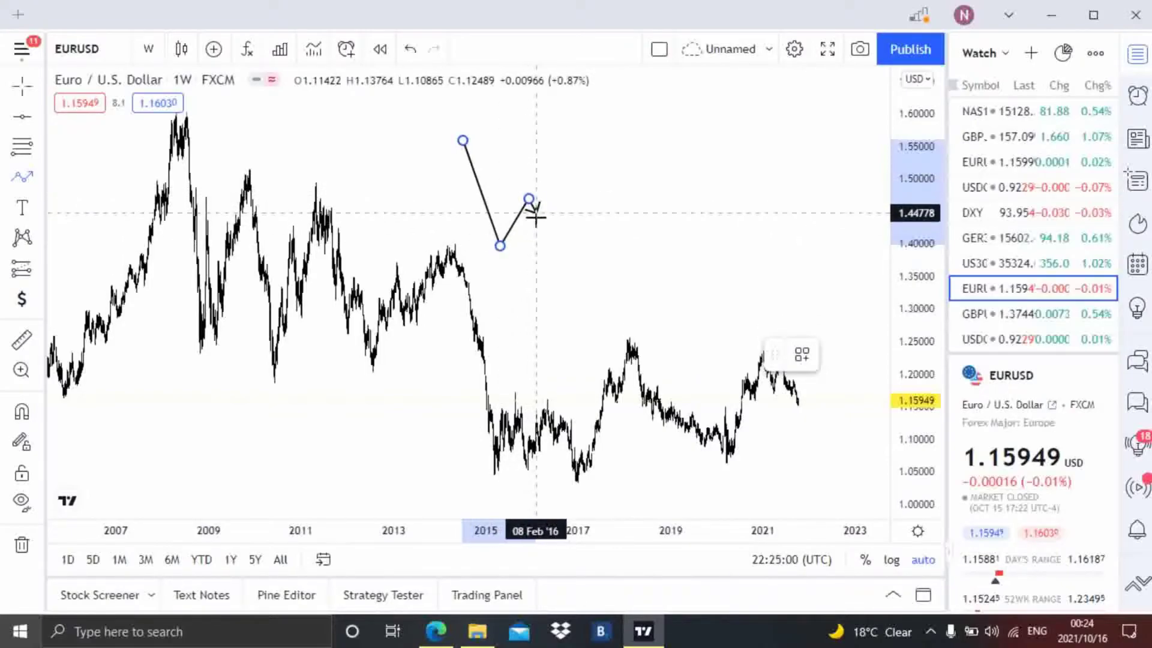
left_click(540, 244)
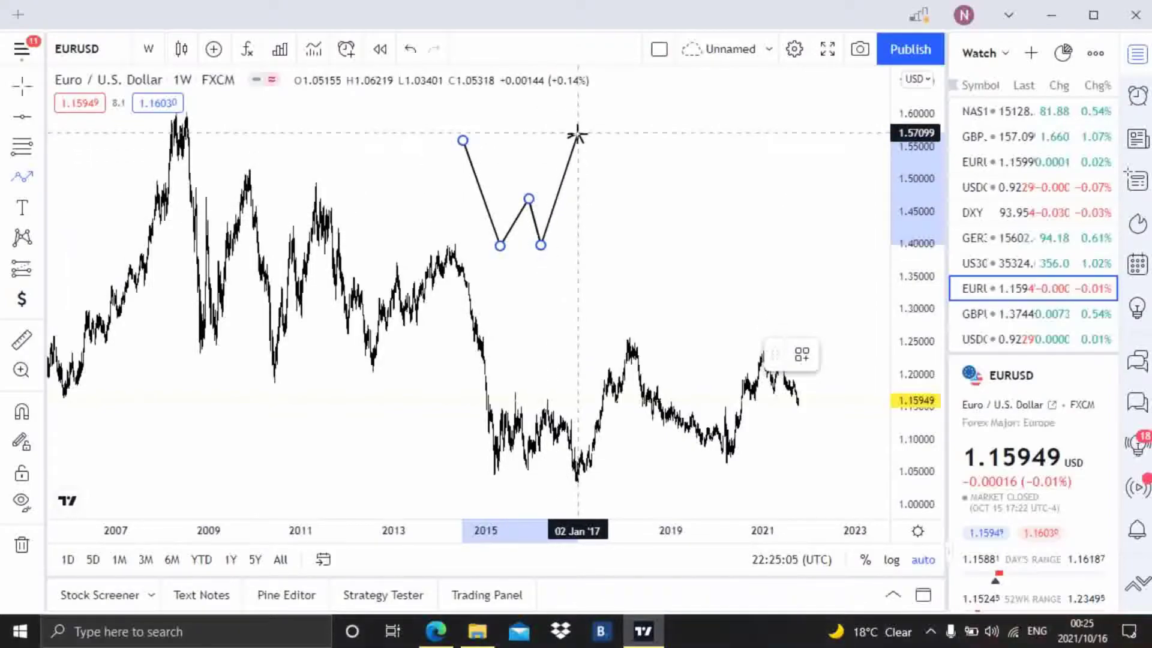
left_click(576, 142)
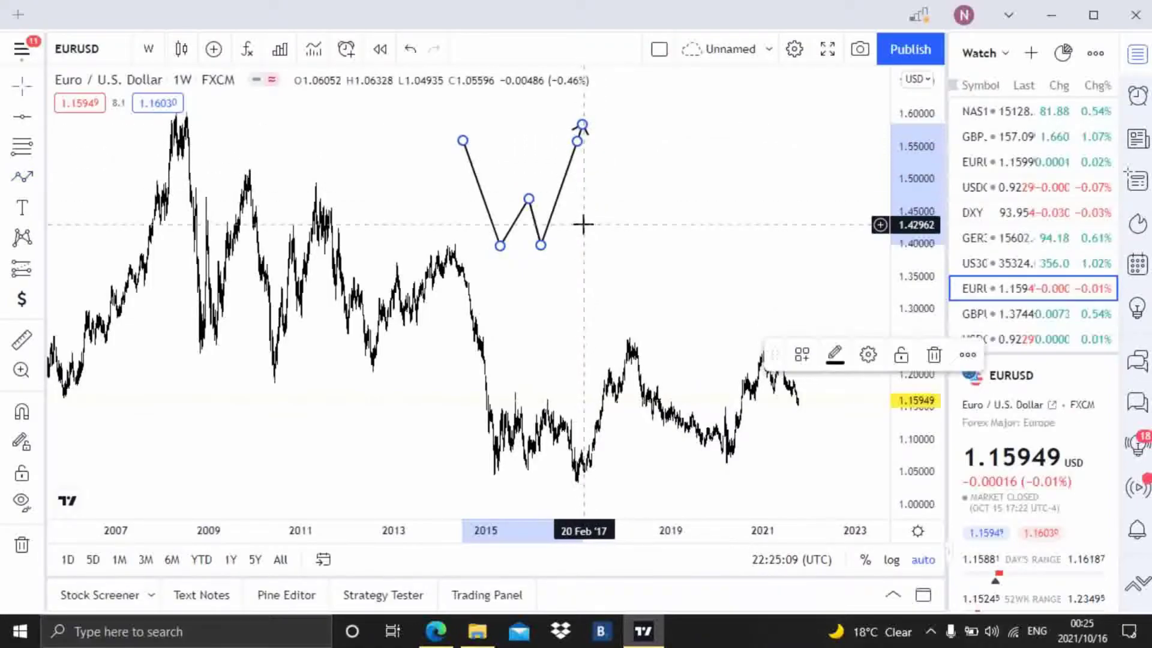
left_click(584, 268)
left_click_drag(584, 268, 542, 270)
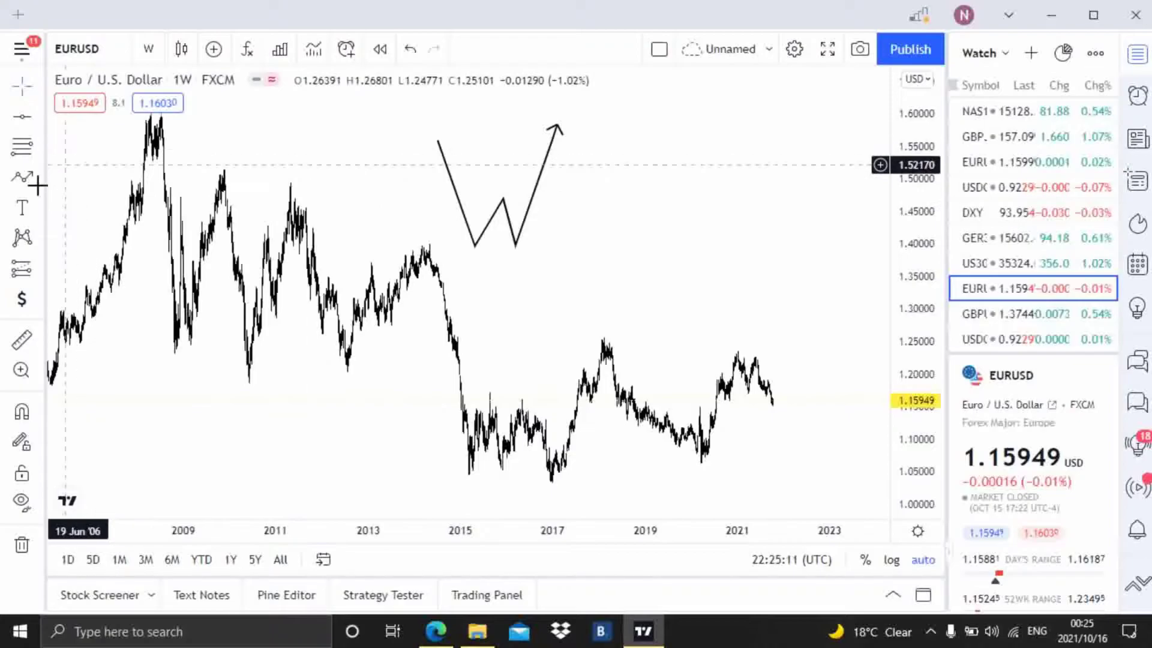
Draw a second W-shaped arrow path beside the first, with a low at about 1.40 and a higher second low at about 1.43.
left_click(22, 176)
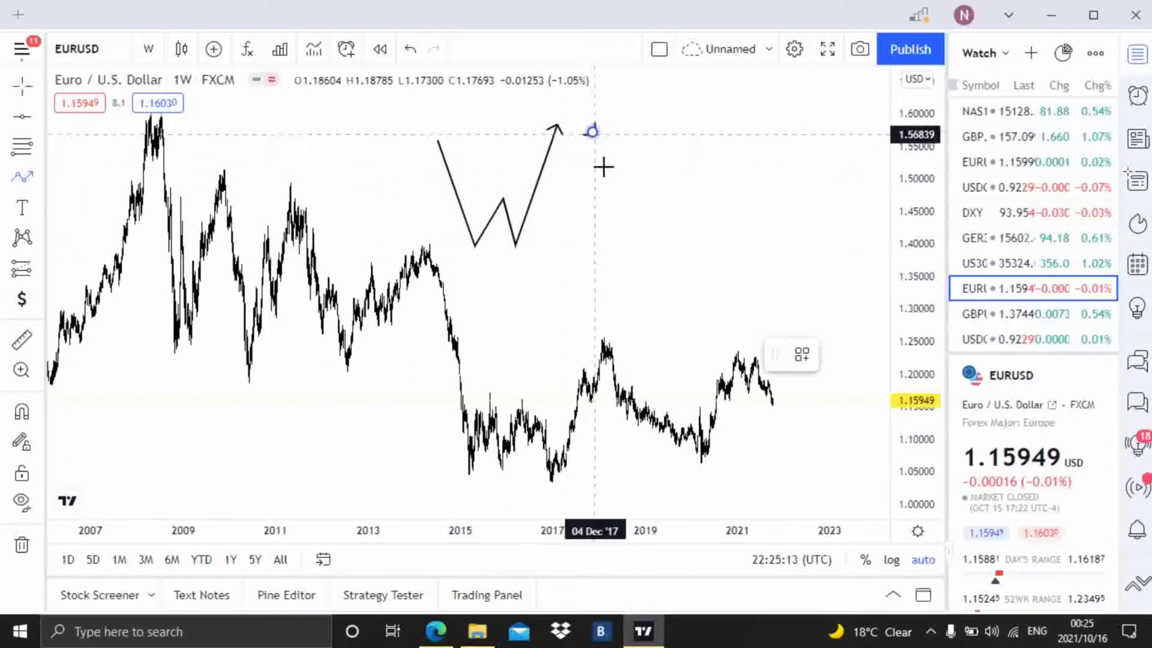
left_click(592, 132)
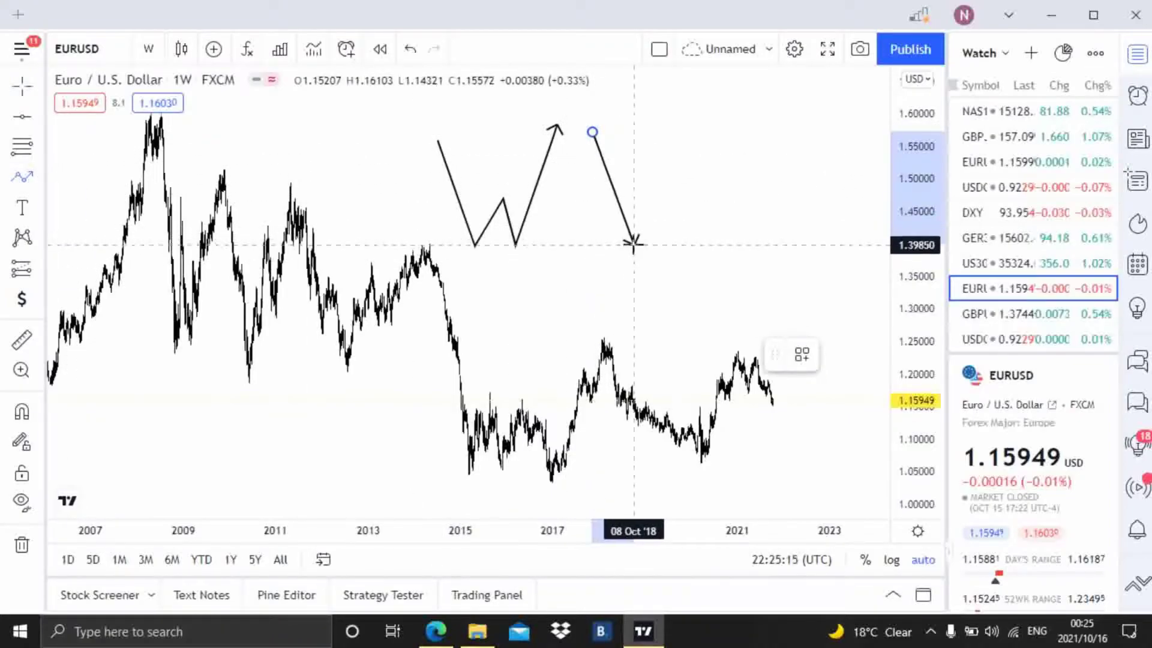
left_click(632, 243)
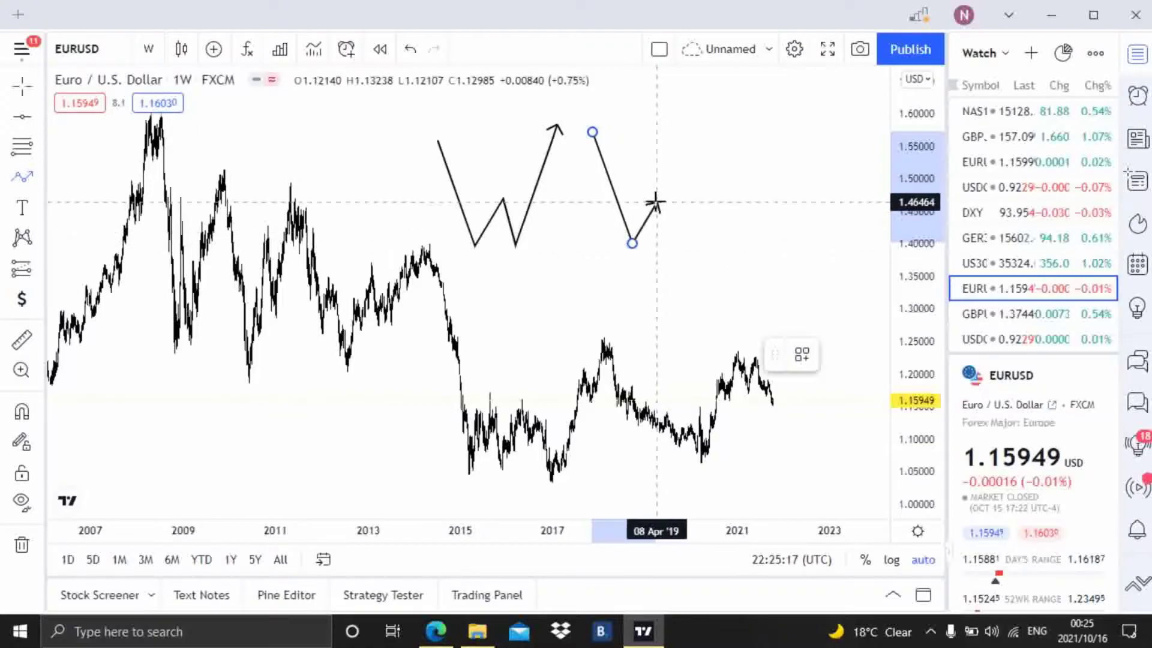
left_click(654, 202)
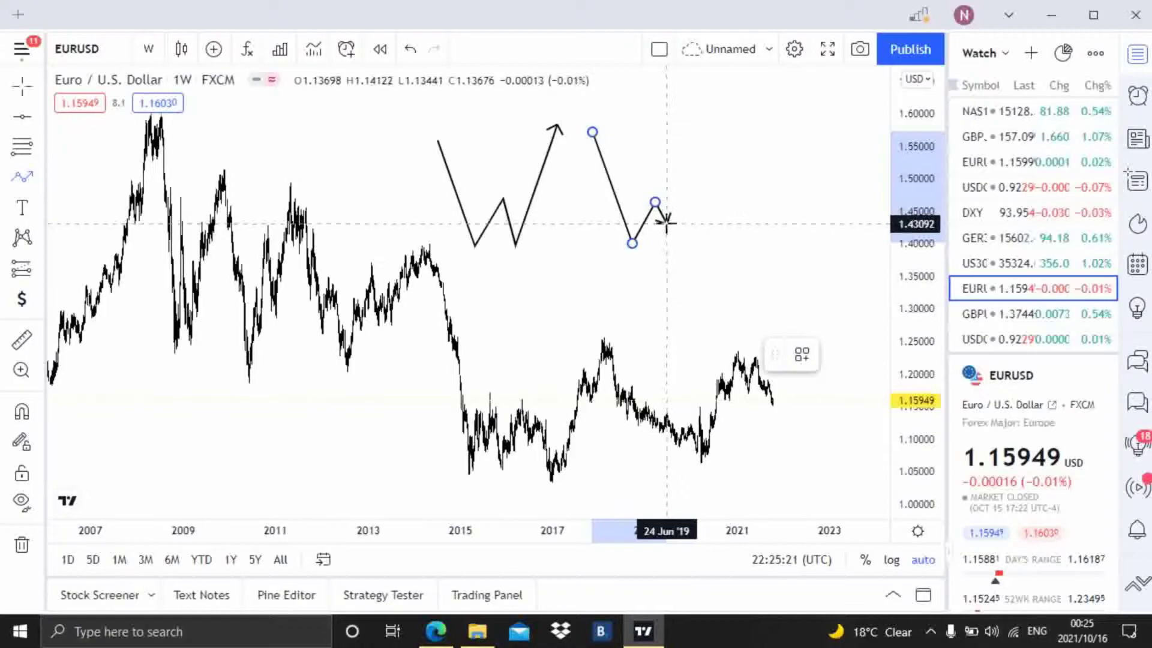
left_click(667, 228)
left_click(697, 130)
Draw a third W-shaped arrow path beside the second, with a low at about 1.40 and a lower second low at about 1.39.
left_click_drag(681, 252, 544, 246)
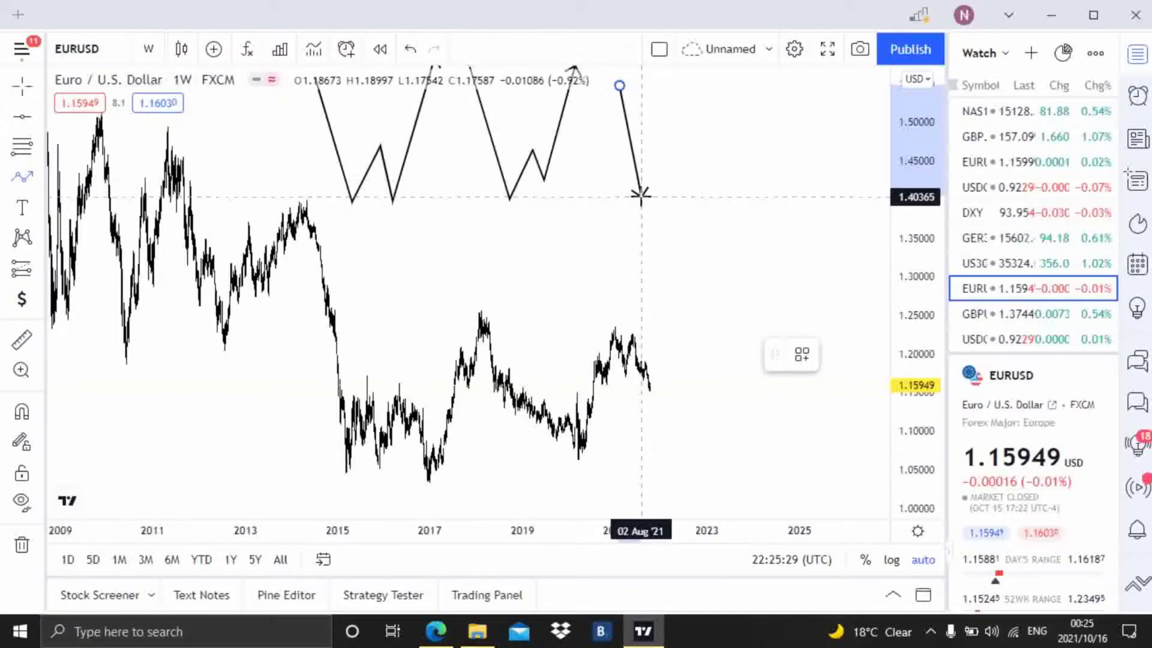
left_click(641, 194)
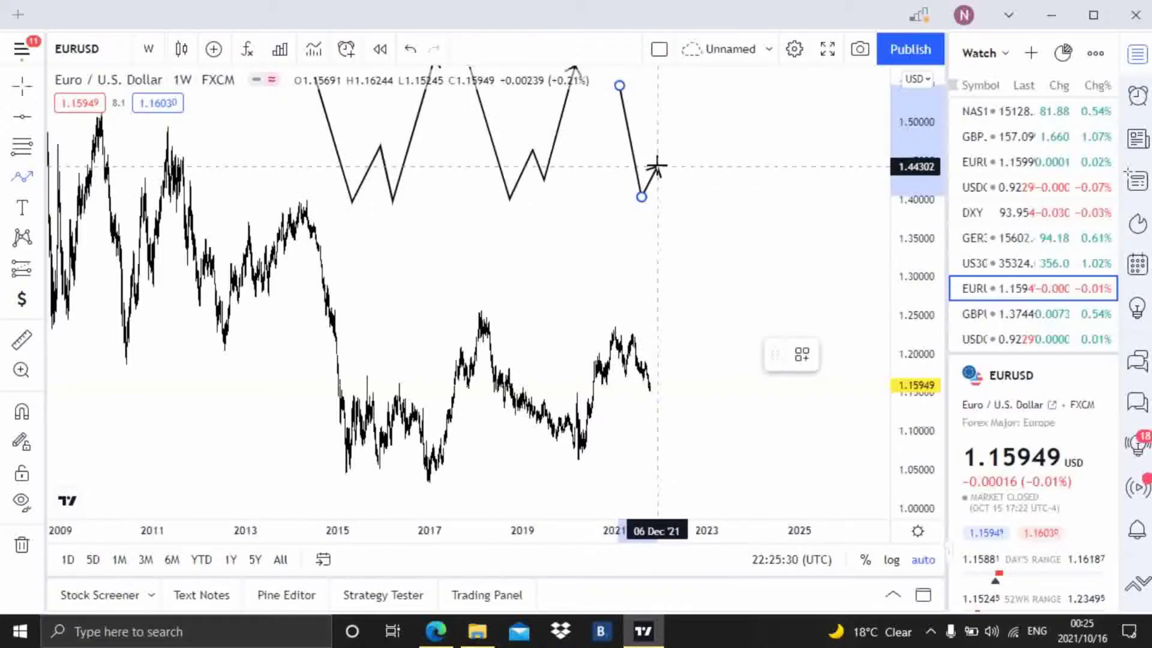
left_click(673, 208)
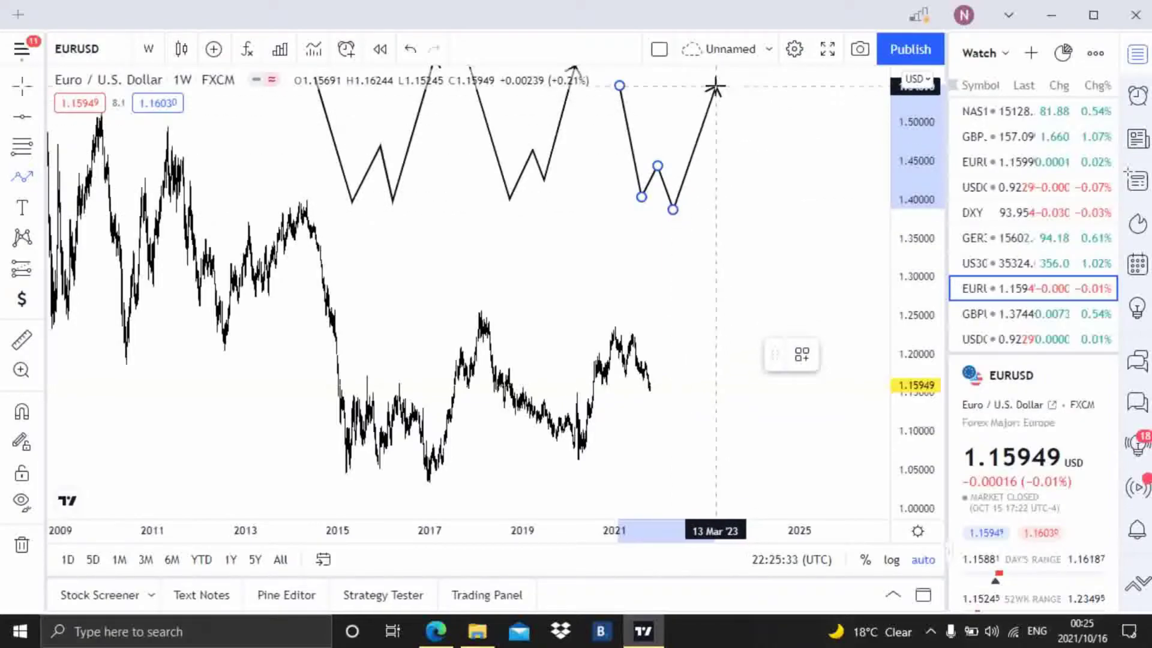
left_click(715, 85)
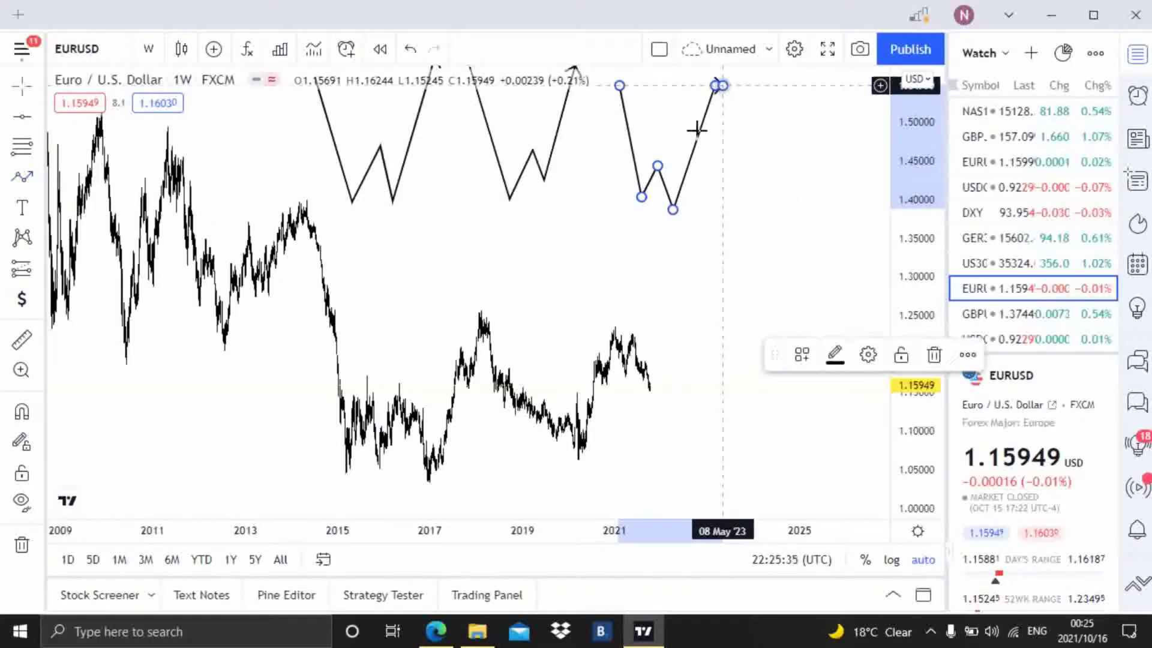
left_click(634, 247)
left_click_drag(634, 248, 666, 265)
left_click_drag(504, 309, 553, 311)
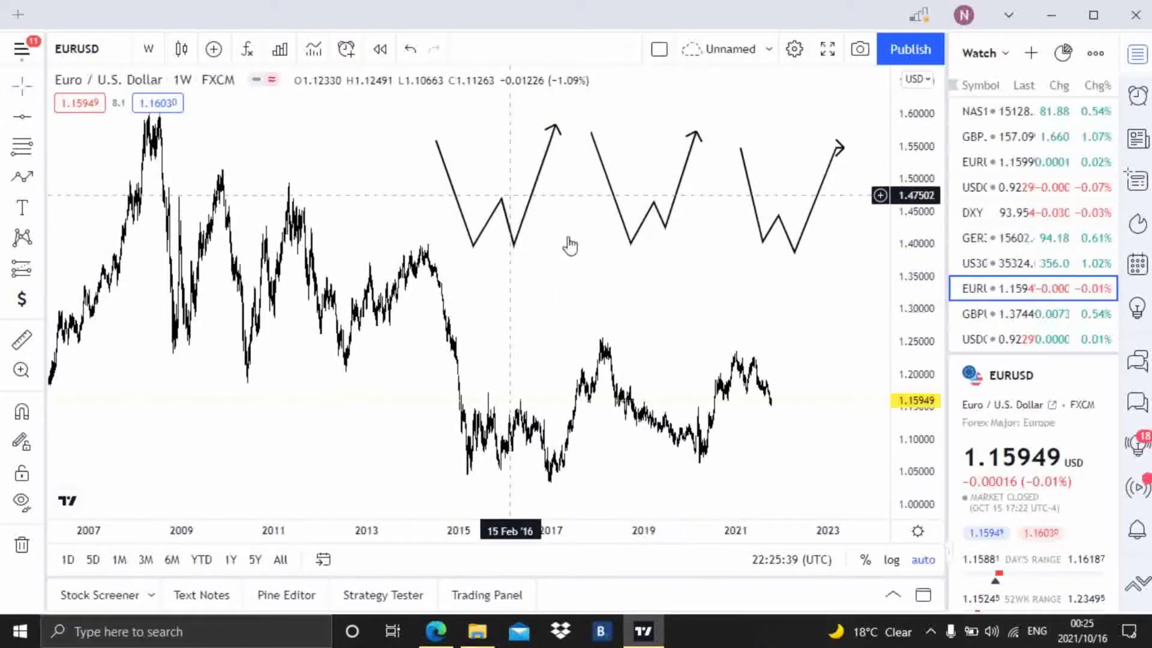
Draw an M-shaped arrow path above the W shapes, with two nearly equal tops at about 1.95 and a dip at about 1.84.
scroll(689, 267, "right", 2)
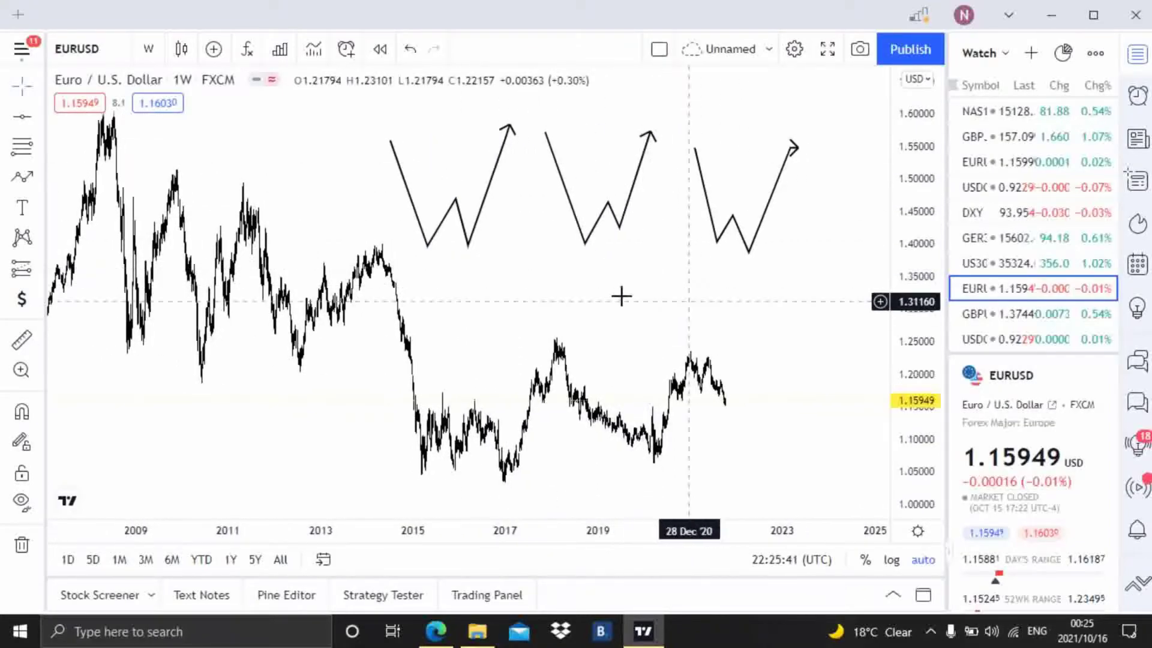
scroll(620, 295, "right", 2)
scroll(600, 300, "right", 3)
scroll(606, 293, "left", 3)
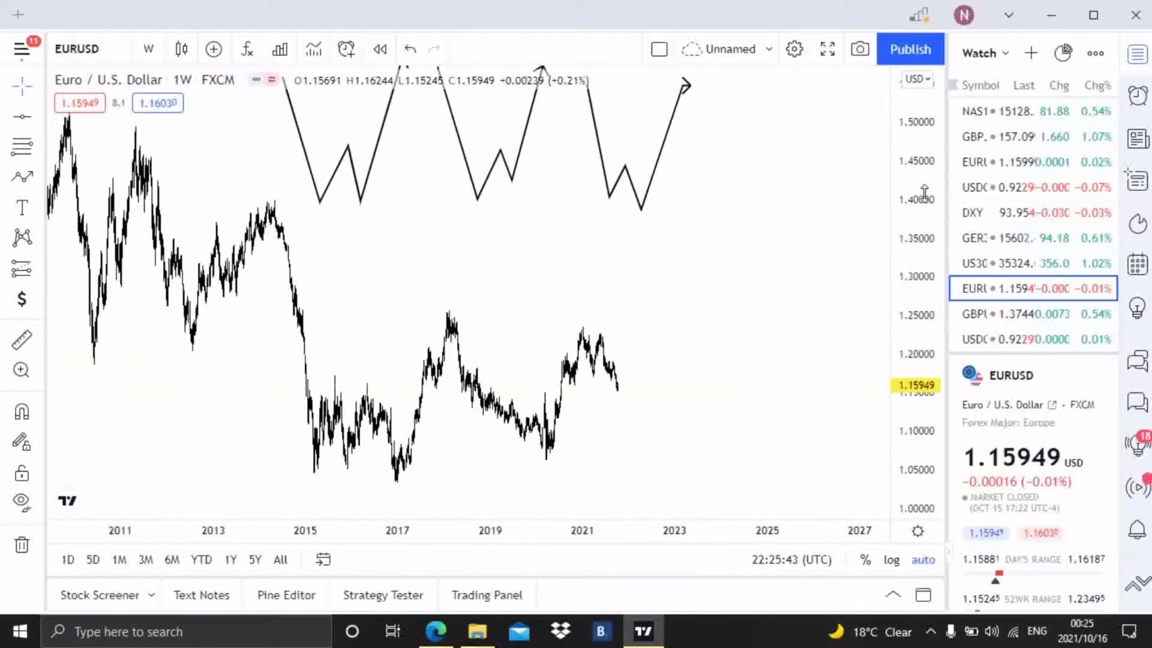
left_click_drag(931, 226, 932, 303)
left_click_drag(503, 252, 554, 275)
left_click(25, 184)
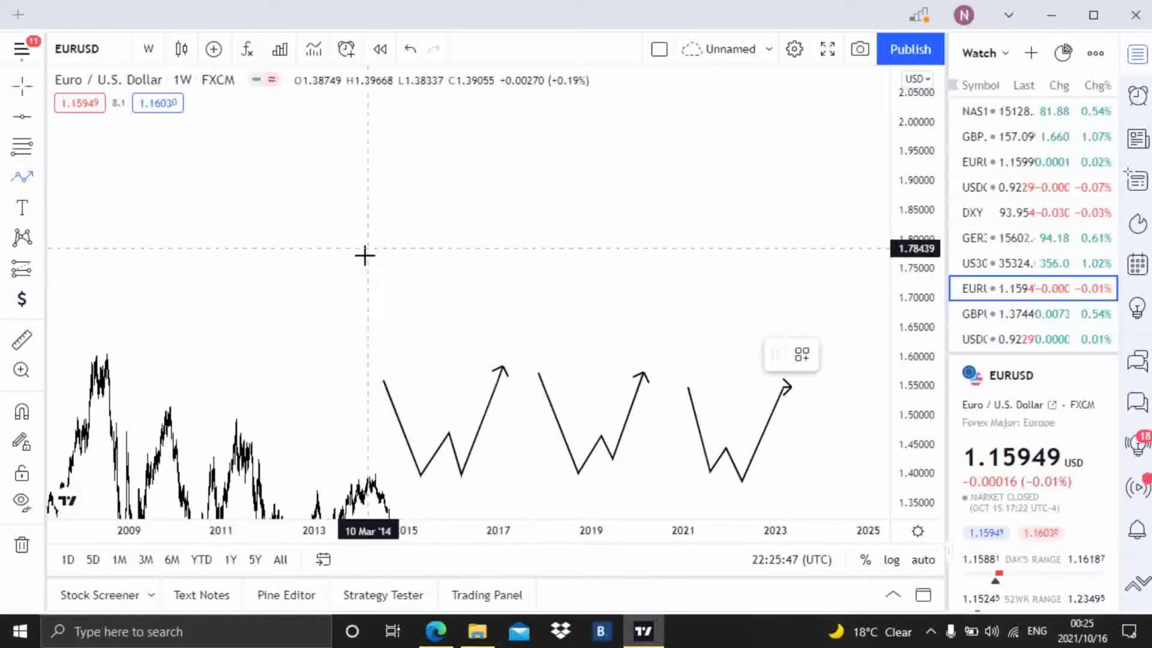
left_click(352, 294)
left_click(403, 152)
left_click(432, 216)
left_click(475, 153)
double_click(494, 295)
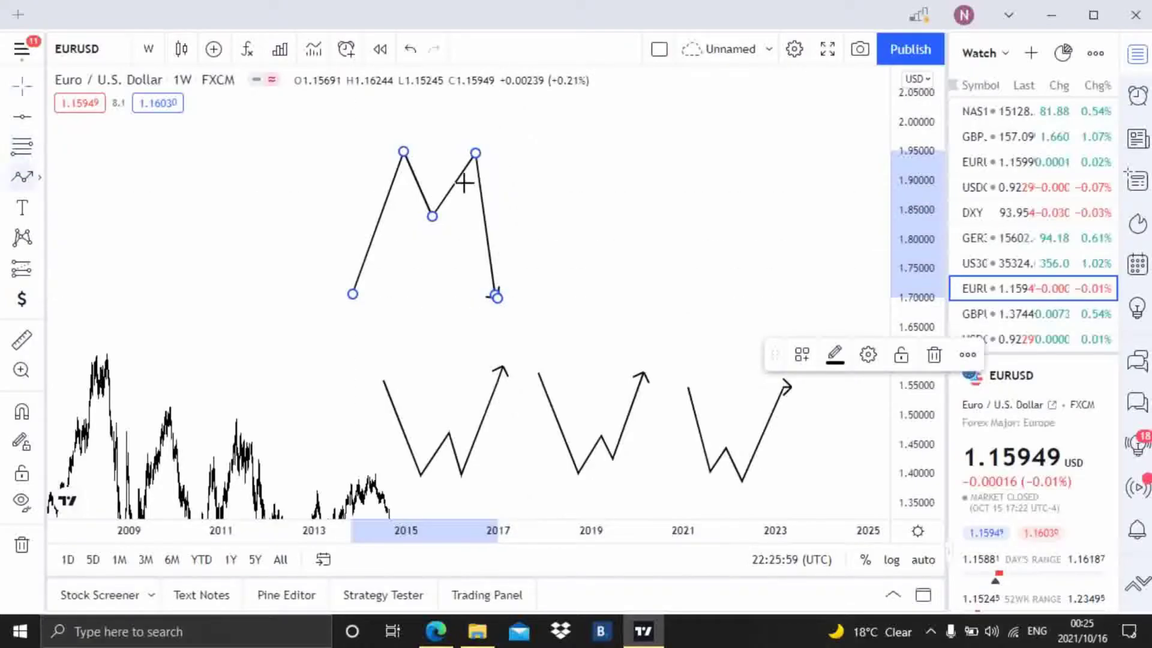
Draw a second M-shaped arrow path beside the first, with a top at about 1.95 and a lower second top at about 1.91.
left_click(536, 293)
left_click(589, 147)
left_click(619, 216)
left_click(650, 172)
double_click(661, 294)
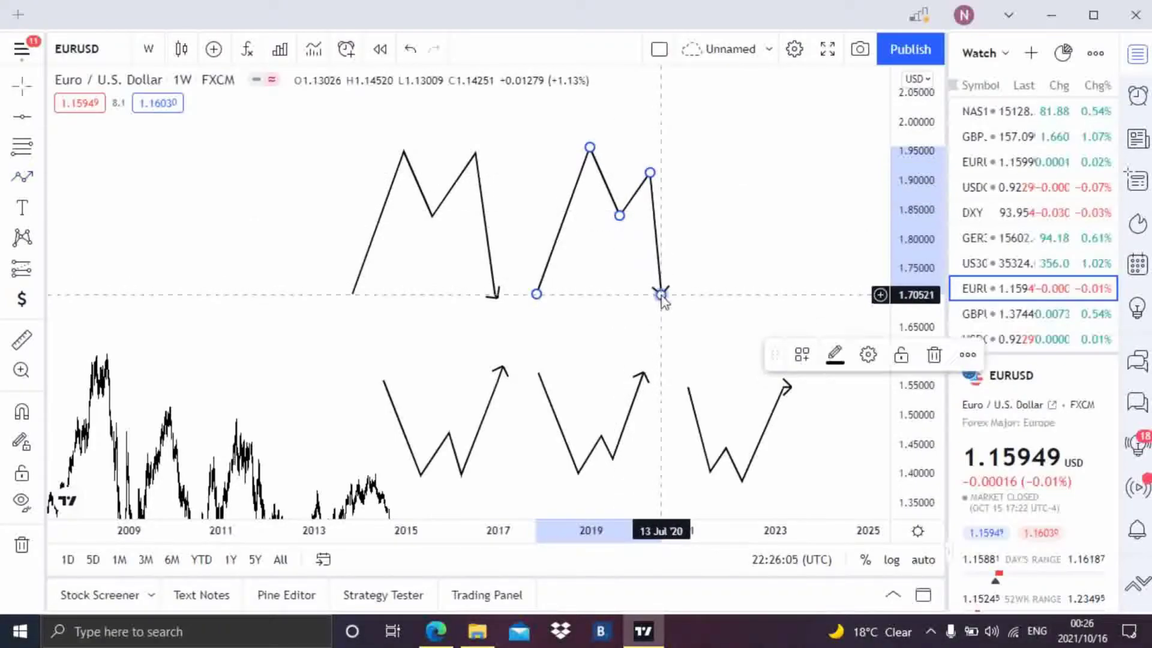
Draw a third M-shaped arrow path beside the second, with a top at about 1.95, a dip at about 1.87 and a higher second top at about 1.98.
left_click(22, 177)
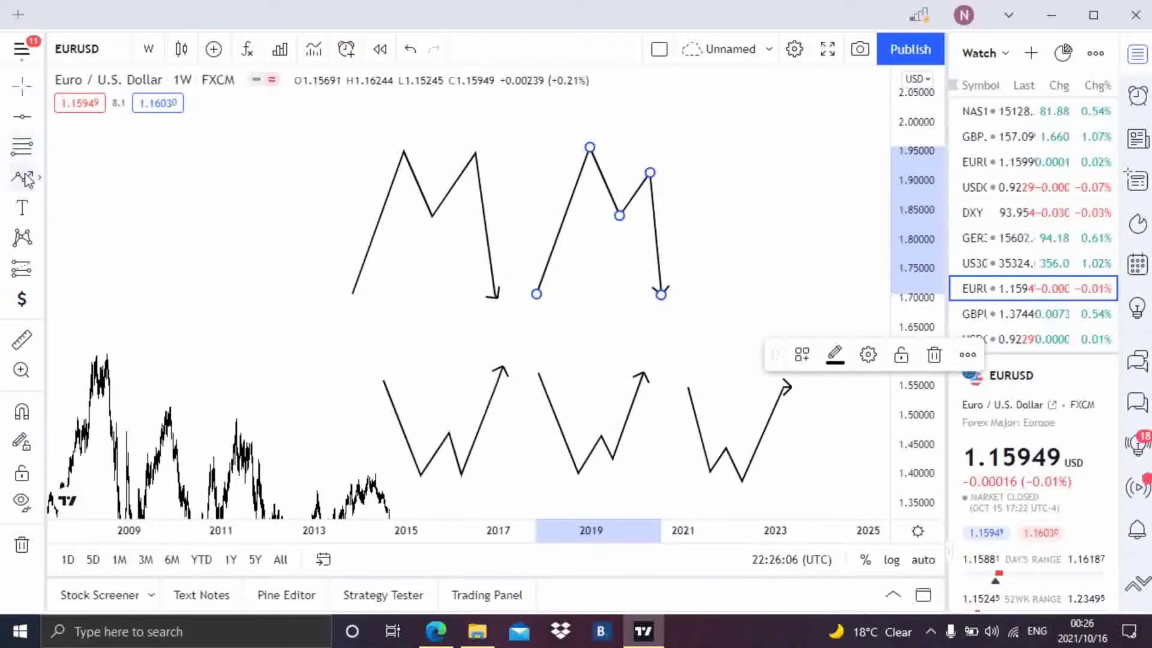
left_click(698, 280)
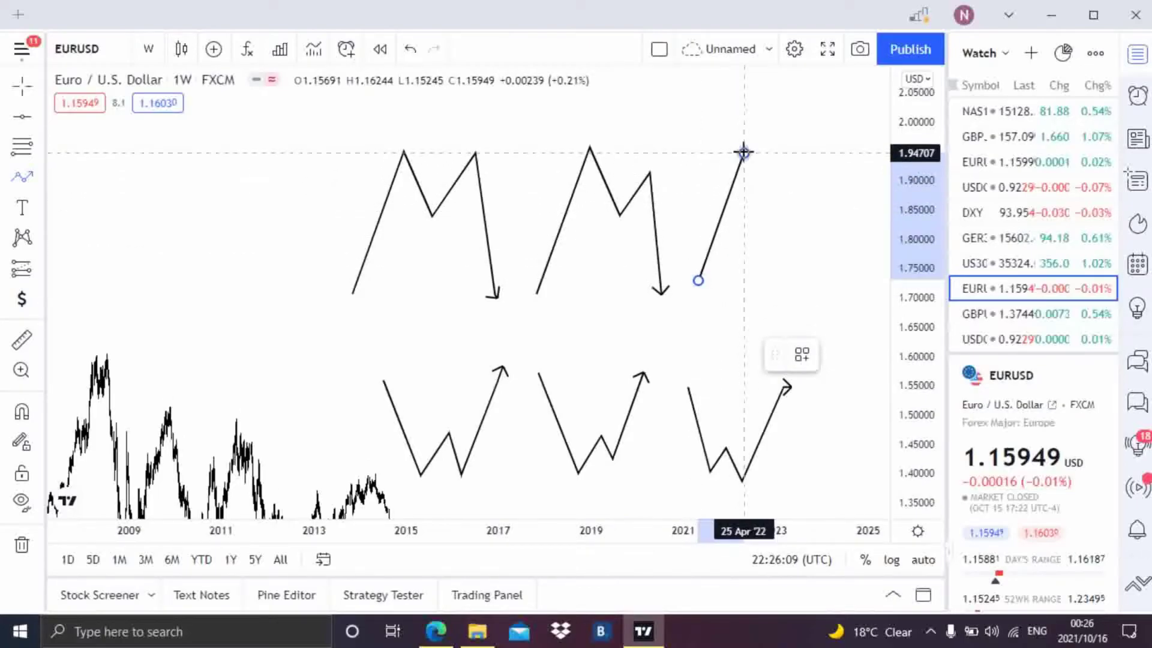
left_click(743, 152)
left_click(760, 198)
left_click(793, 130)
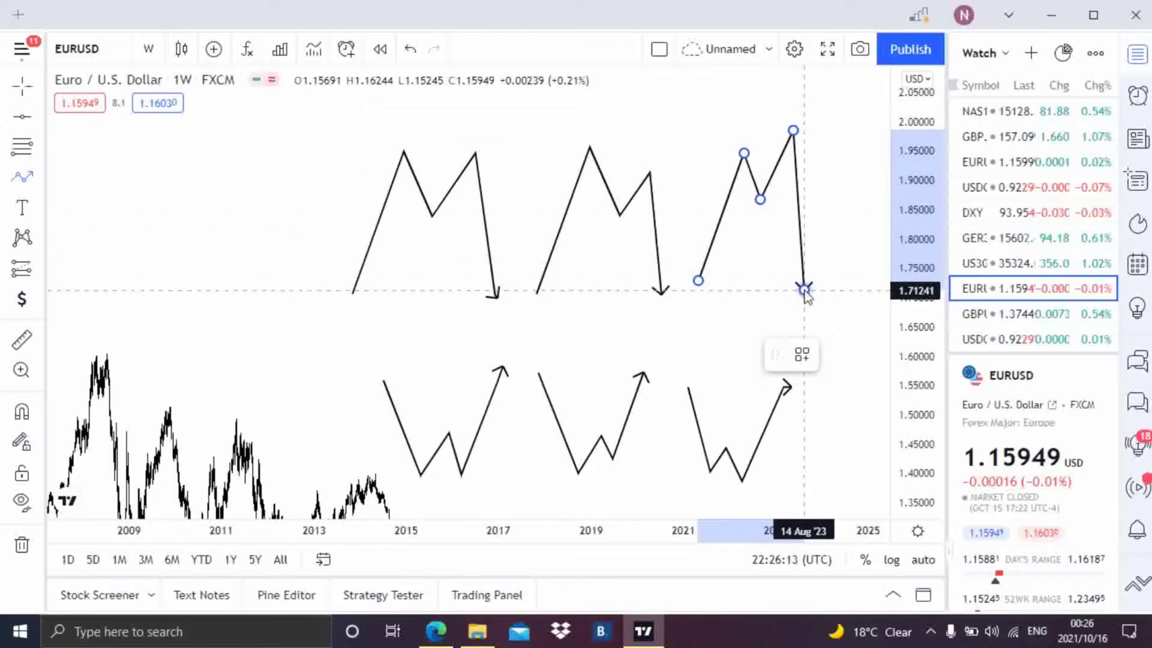
double_click(804, 287)
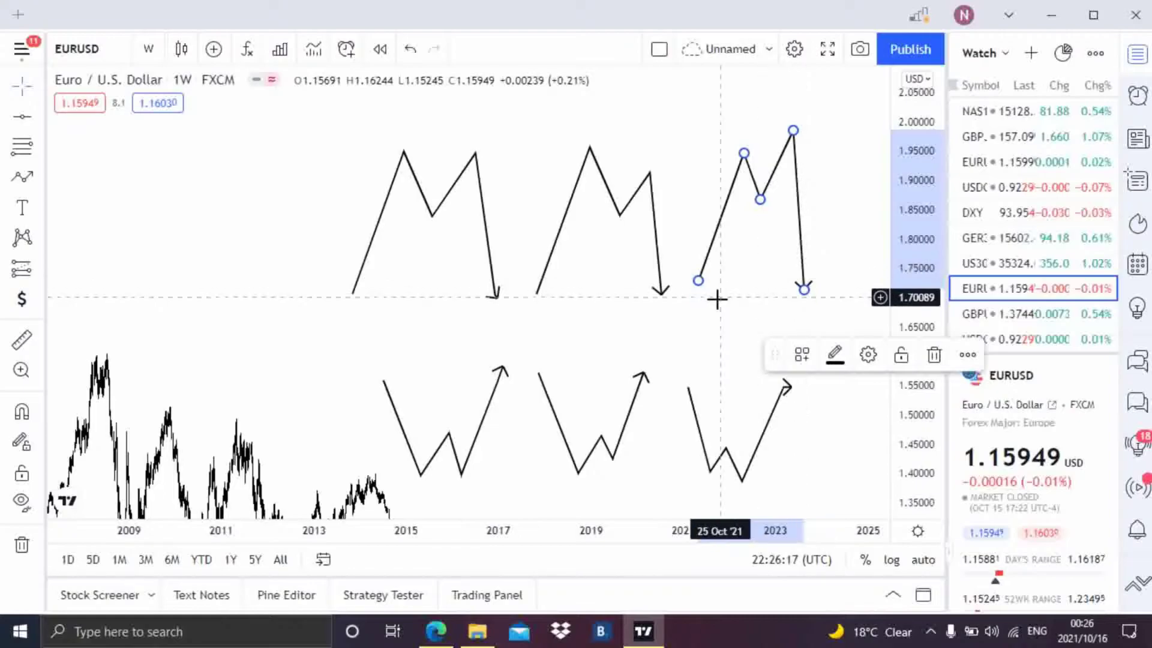
Review the sketched patterns and examine the weekly price history from 2003 to 2015 for comparable M and W formations.
scroll(510, 336, "down", 1)
scroll(542, 375, "down", 1)
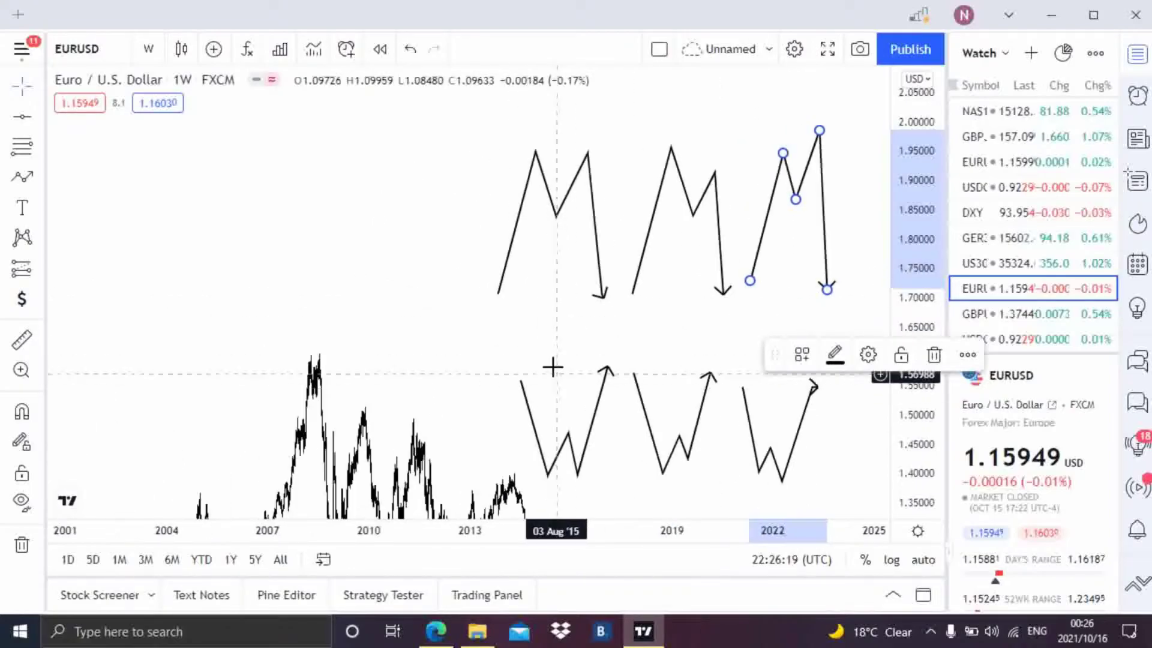
scroll(554, 359, "up", 3)
left_click_drag(926, 223, 924, 275)
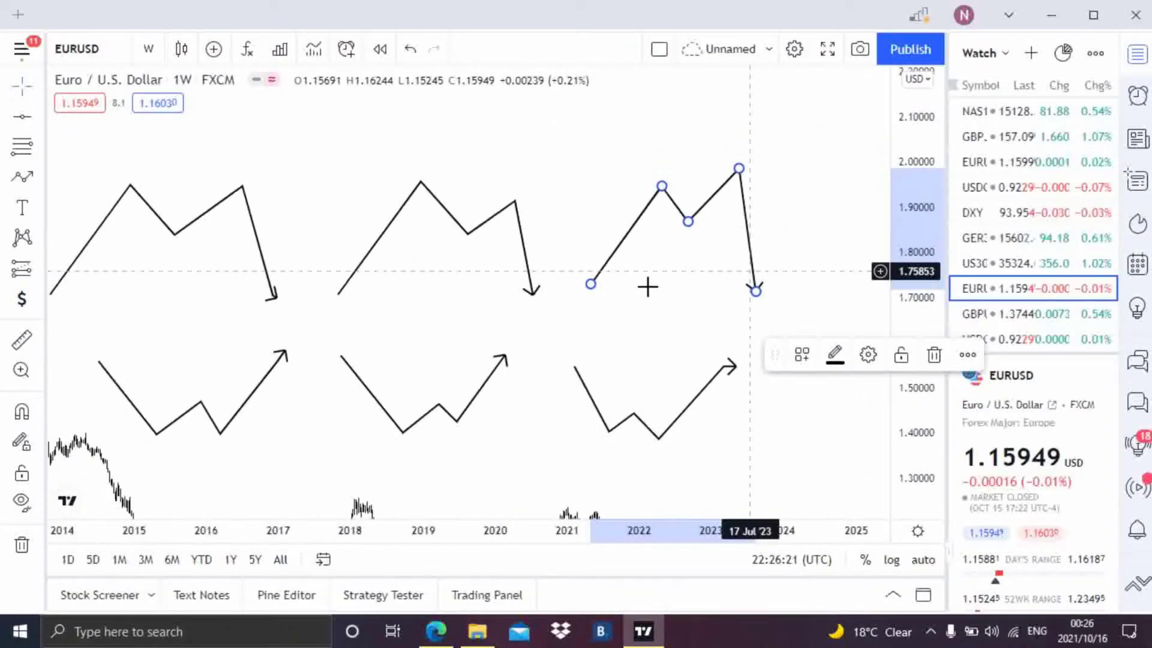
left_click_drag(604, 283, 674, 95)
left_click_drag(468, 411, 555, 272)
left_click_drag(311, 316, 506, 384)
scroll(459, 319, "down", 4)
scroll(504, 381, "up", 2)
scroll(502, 380, "up", 2)
left_click_drag(325, 358, 526, 448)
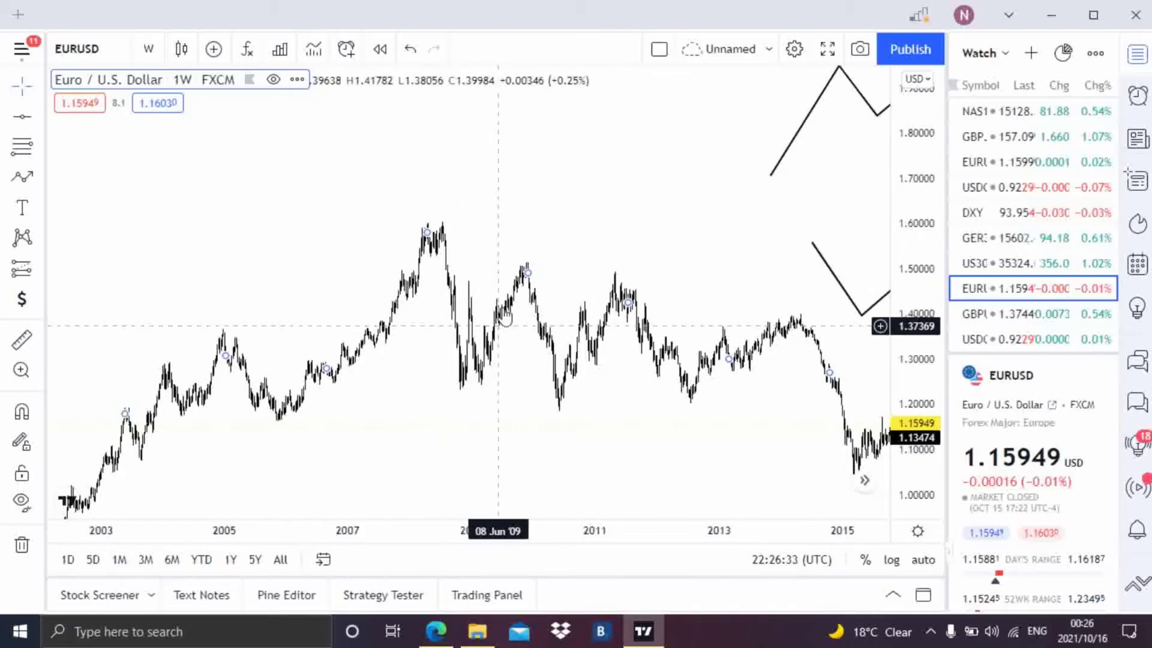
scroll(496, 391, "up", 4)
left_click_drag(348, 402, 642, 370)
left_click_drag(420, 380, 468, 380)
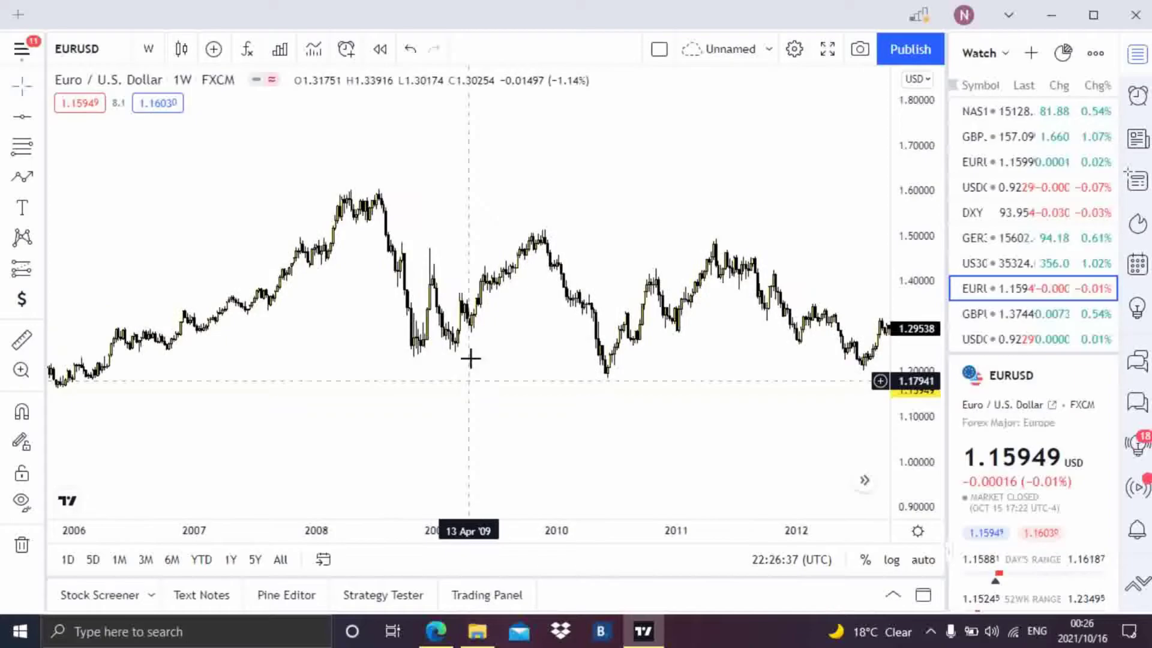
left_click_drag(365, 278, 509, 334)
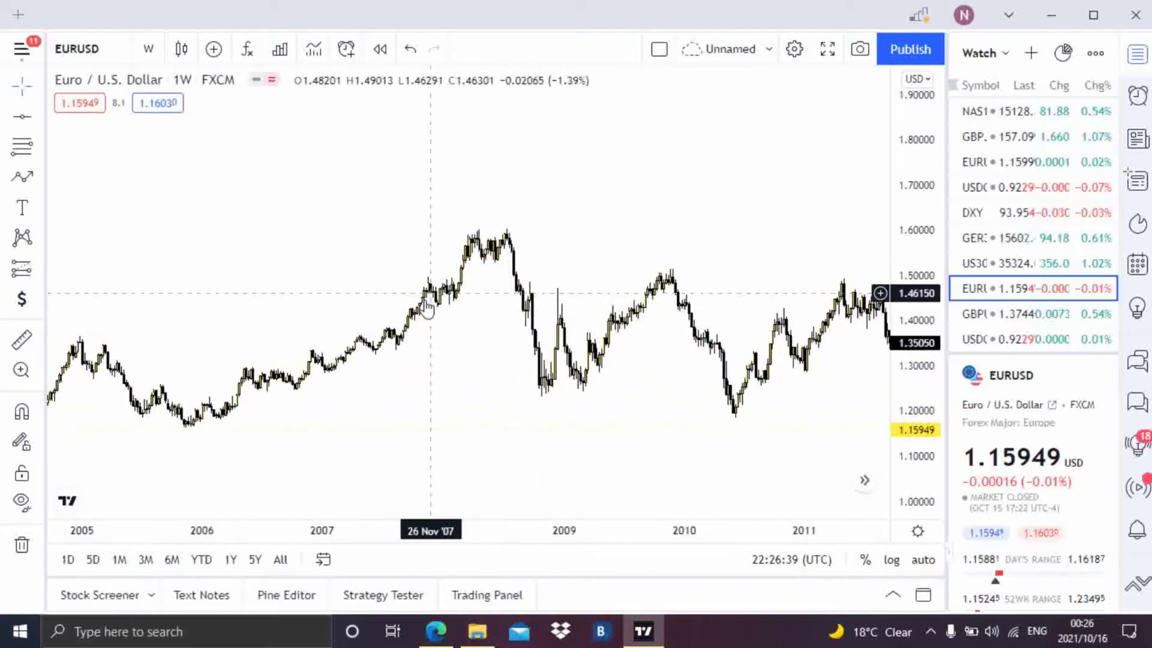
Switch the chart to the daily timeframe and reset the chart view to the latest candles.
left_click(148, 49)
left_click(219, 435)
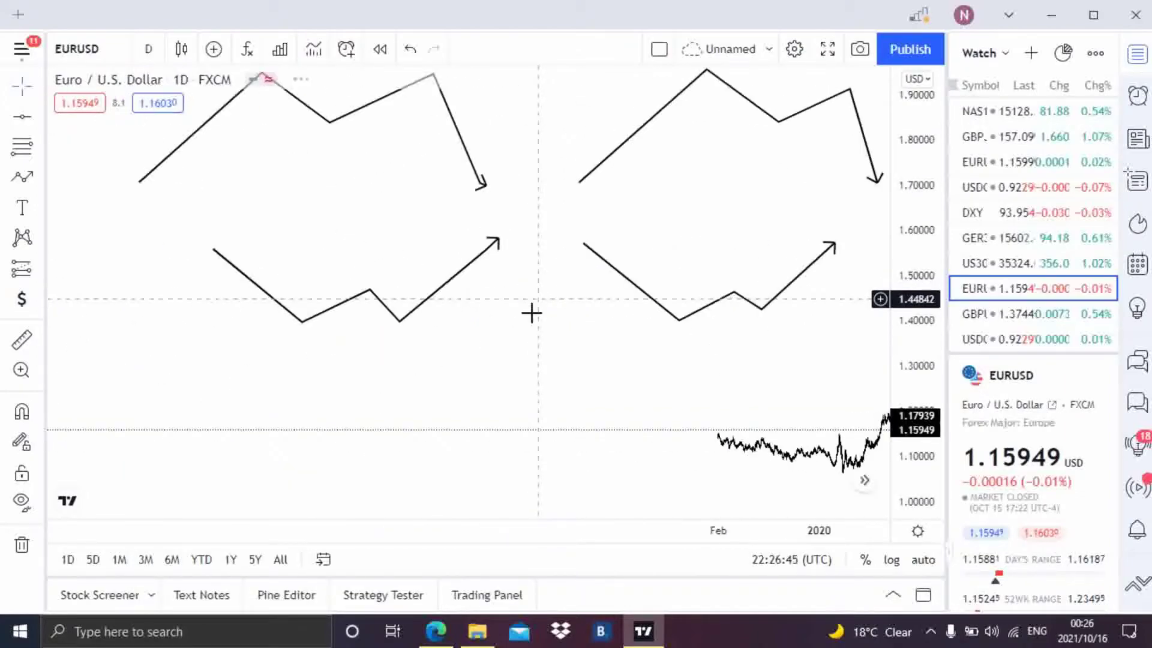
right_click(527, 334)
left_click(618, 182)
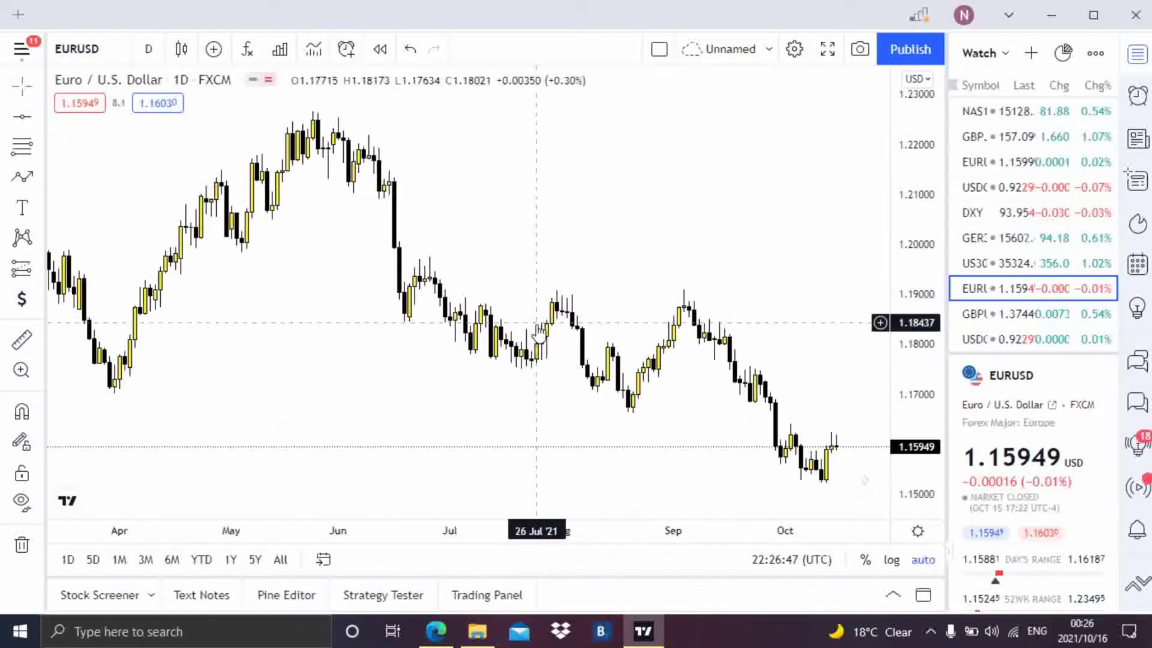
Examine the daily price action from 2015 to 2021 for a real M-shaped formation.
scroll(535, 324, "down", 5)
scroll(536, 324, "down", 4)
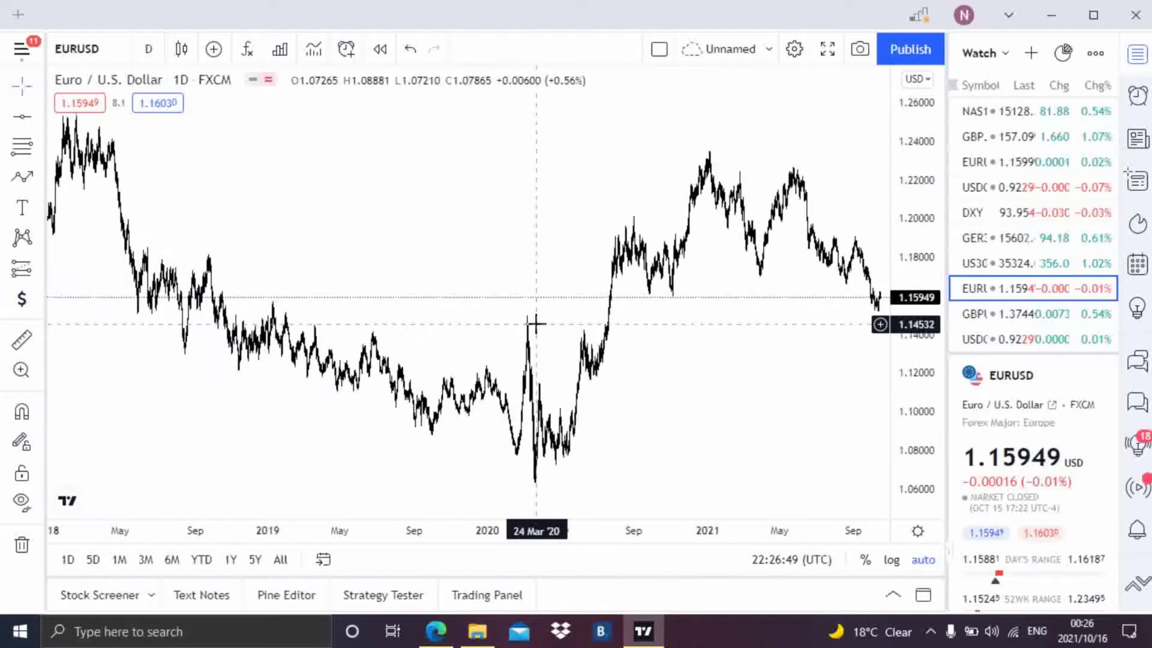
scroll(446, 318, "down", 2)
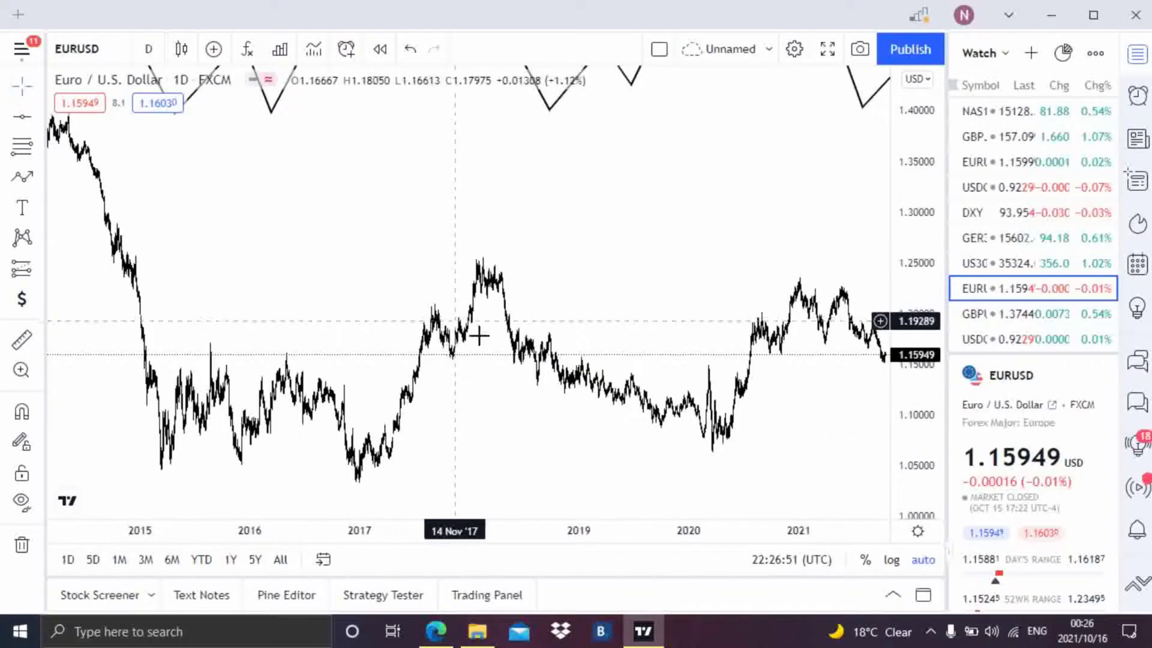
left_click_drag(479, 336, 707, 360)
left_click_drag(488, 340, 662, 332)
left_click_drag(708, 330, 407, 344)
left_click_drag(586, 334, 429, 333)
left_click_drag(647, 366, 529, 366)
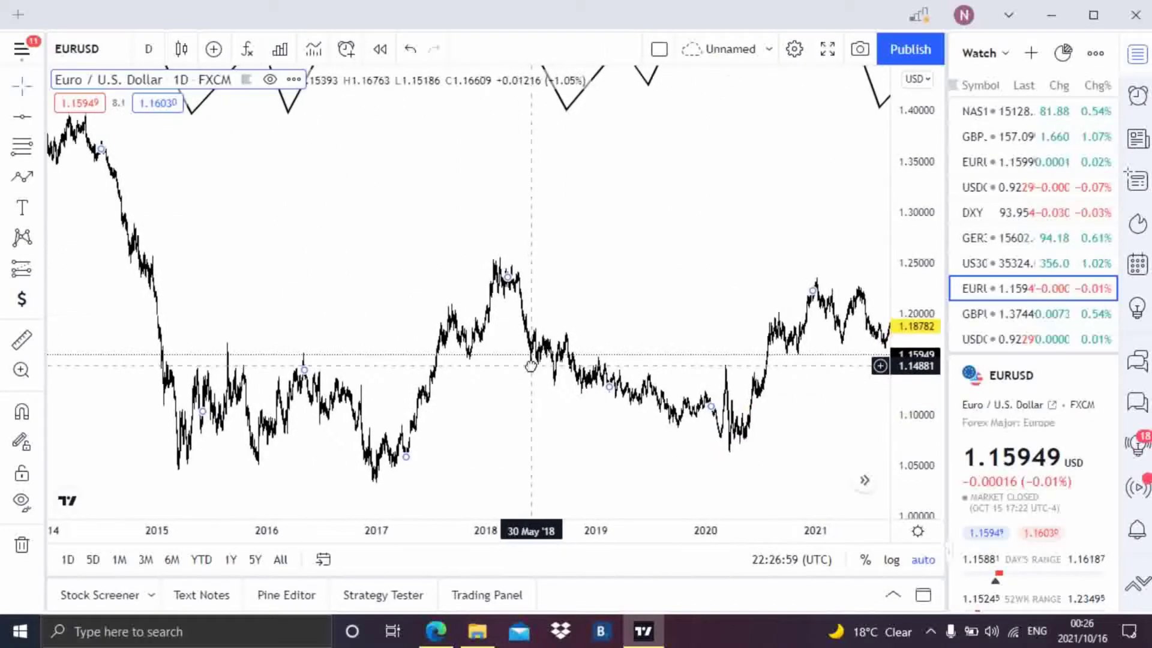
left_click_drag(623, 342, 424, 311)
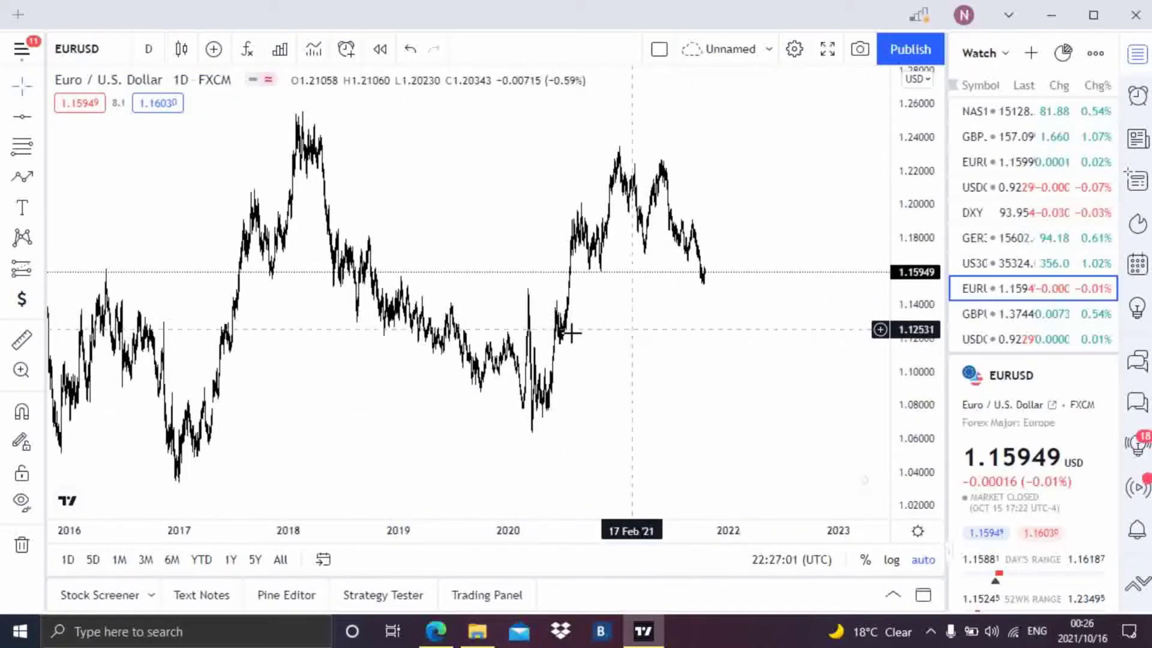
scroll(600, 312, "up", 4)
scroll(538, 344, "up", 3)
left_click_drag(529, 369, 566, 365)
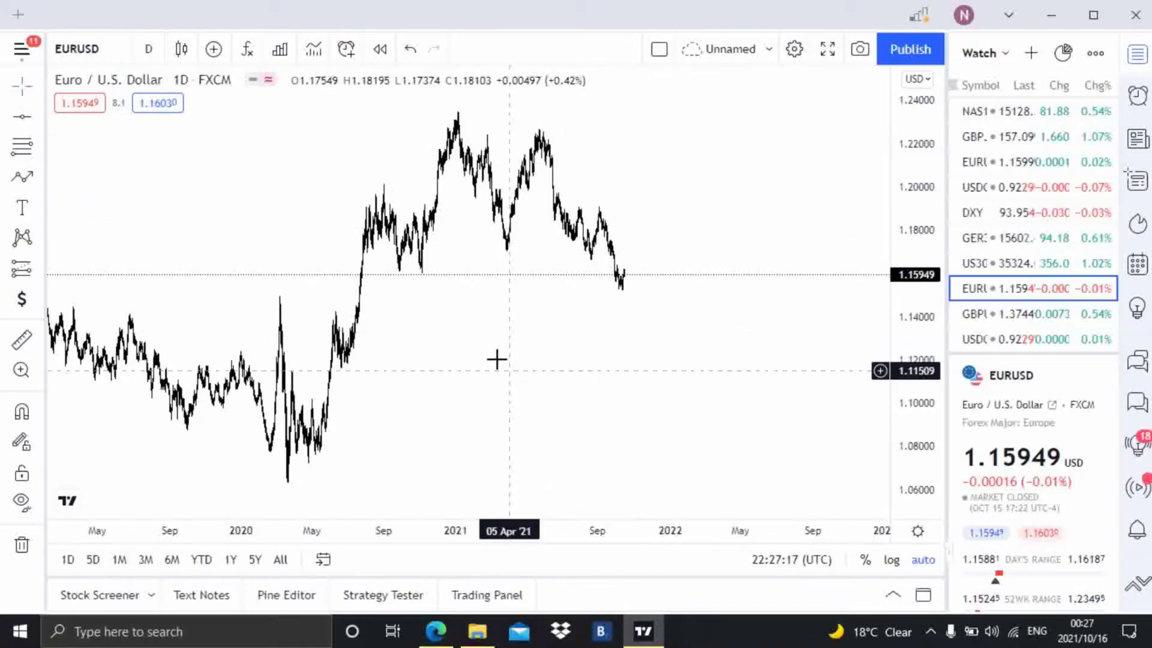
left_click_drag(497, 359, 560, 386)
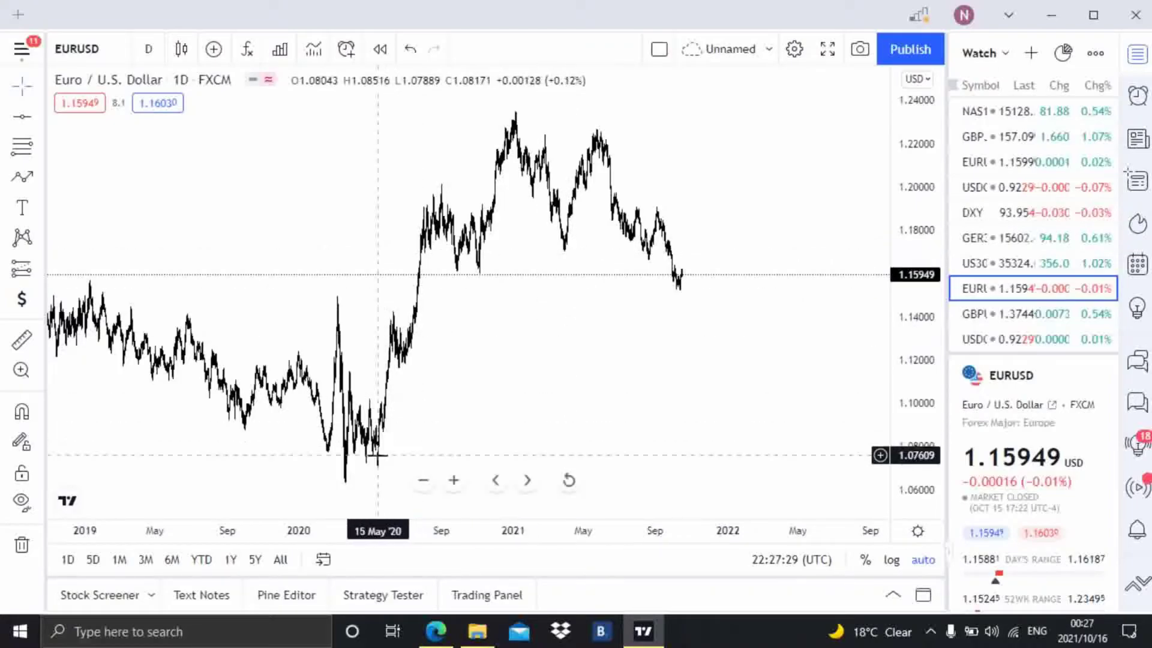
Trace an M-shaped arrow path over the 2020–2021 price from about 1.08, with tops at about 1.235 and 1.225, a dip at about 1.17, ending near 1.21.
left_click_drag(610, 363, 560, 364)
left_click_drag(656, 339, 444, 348)
left_click(22, 176)
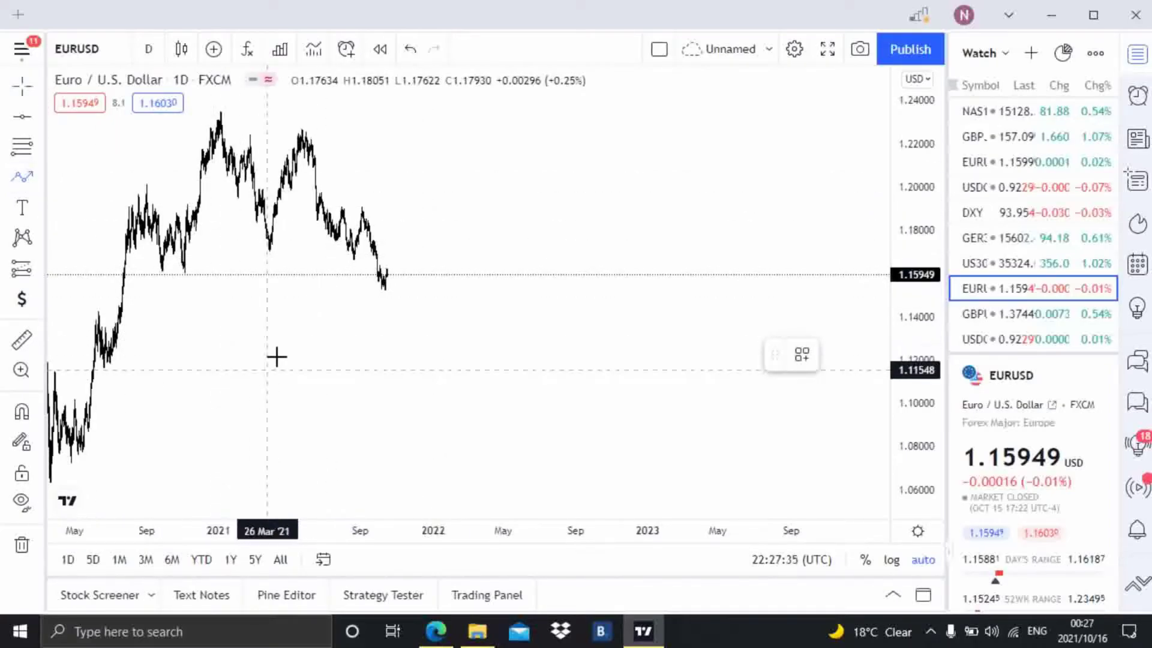
left_click(74, 438)
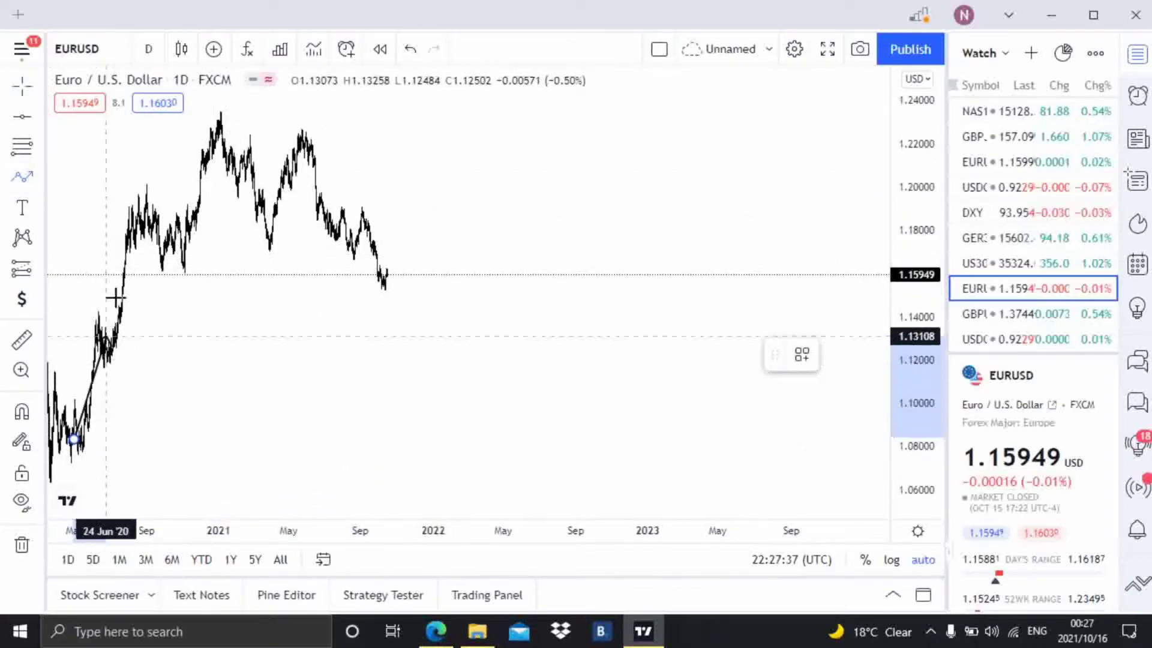
left_click(220, 112)
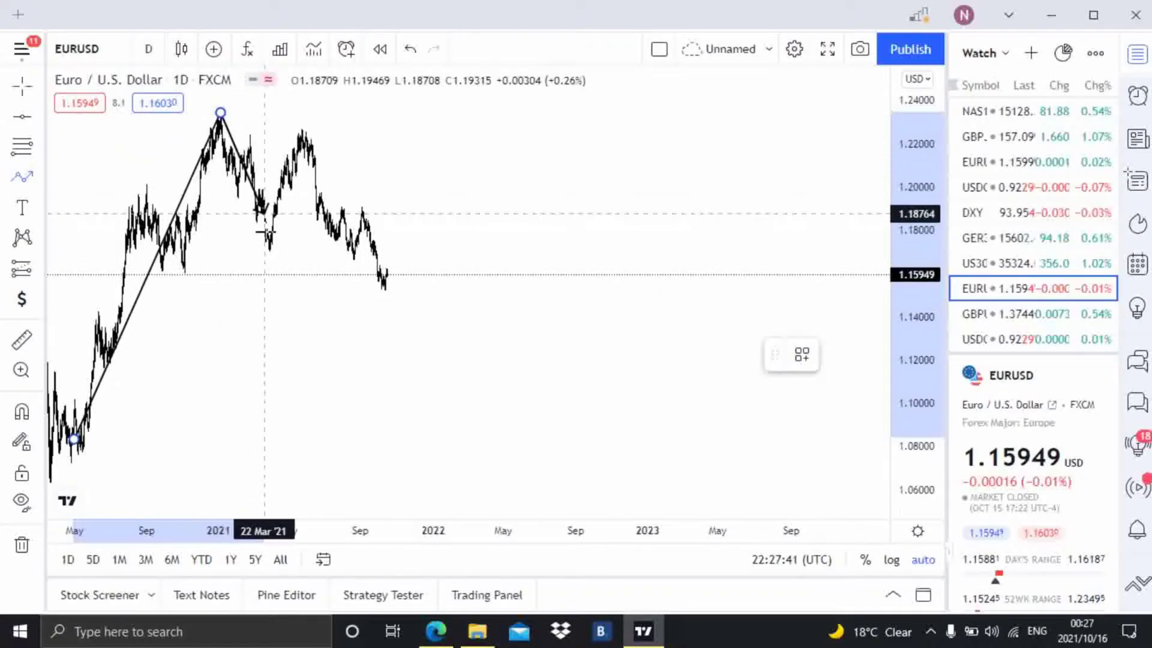
left_click(267, 240)
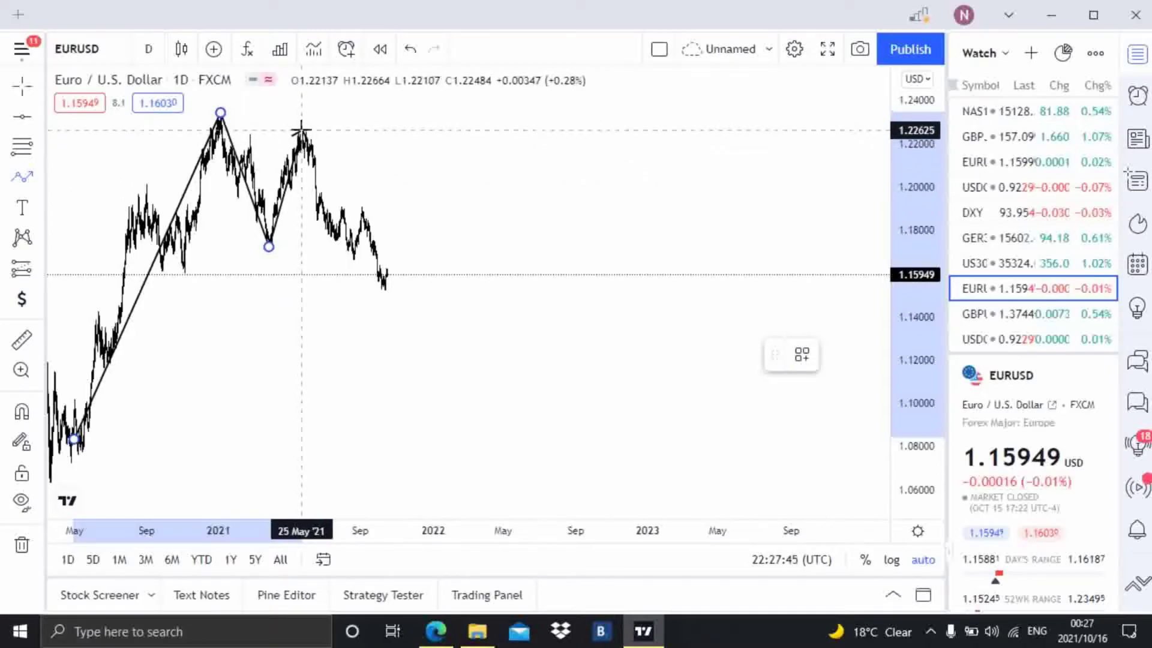
left_click(313, 167)
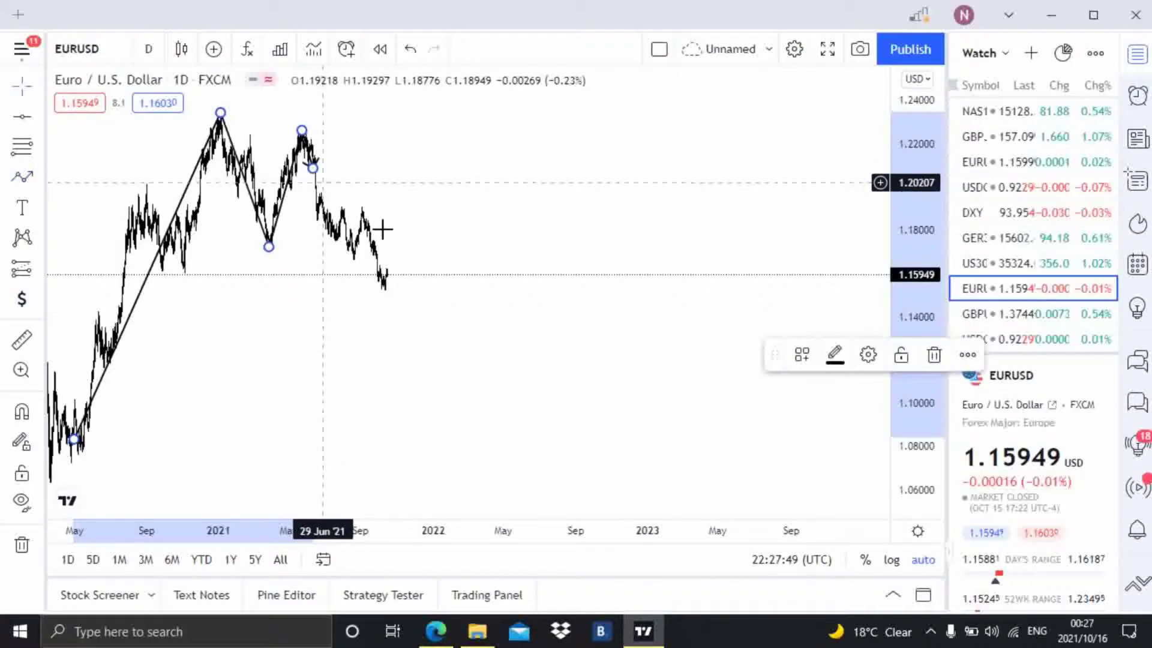
left_click(379, 200)
Examine the candles around the traced M's second top and the decline after June 2021.
scroll(368, 183, "up", 6)
left_click_drag(147, 280, 464, 247)
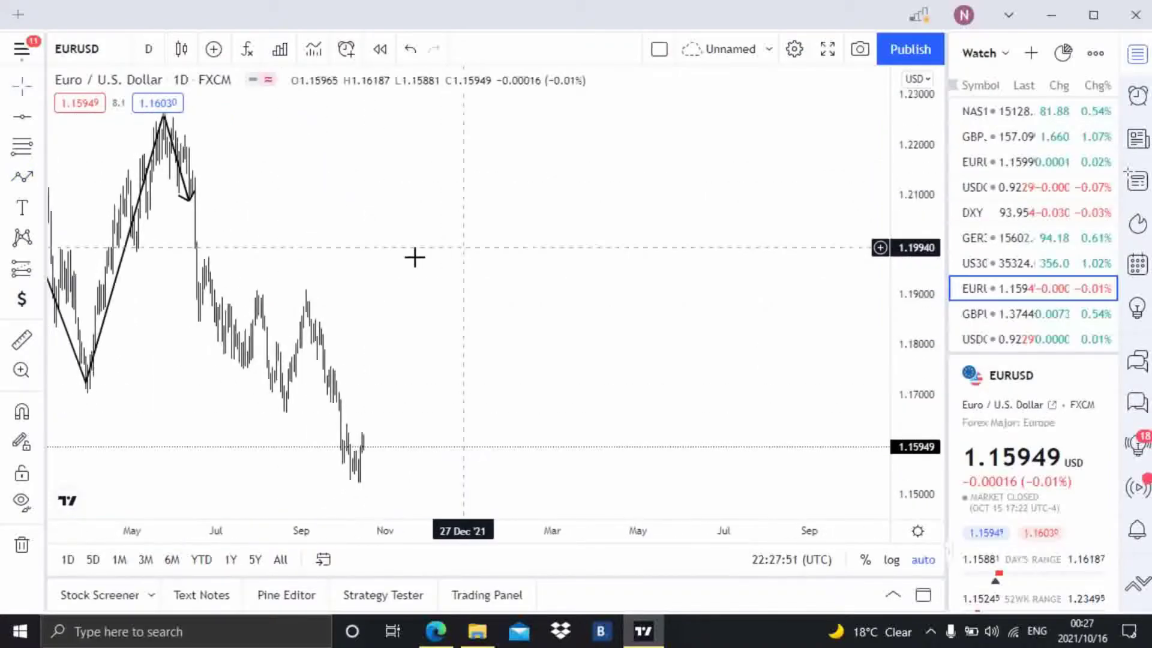
left_click_drag(316, 236, 549, 234)
scroll(390, 239, "up", 5)
left_click_drag(290, 221, 587, 222)
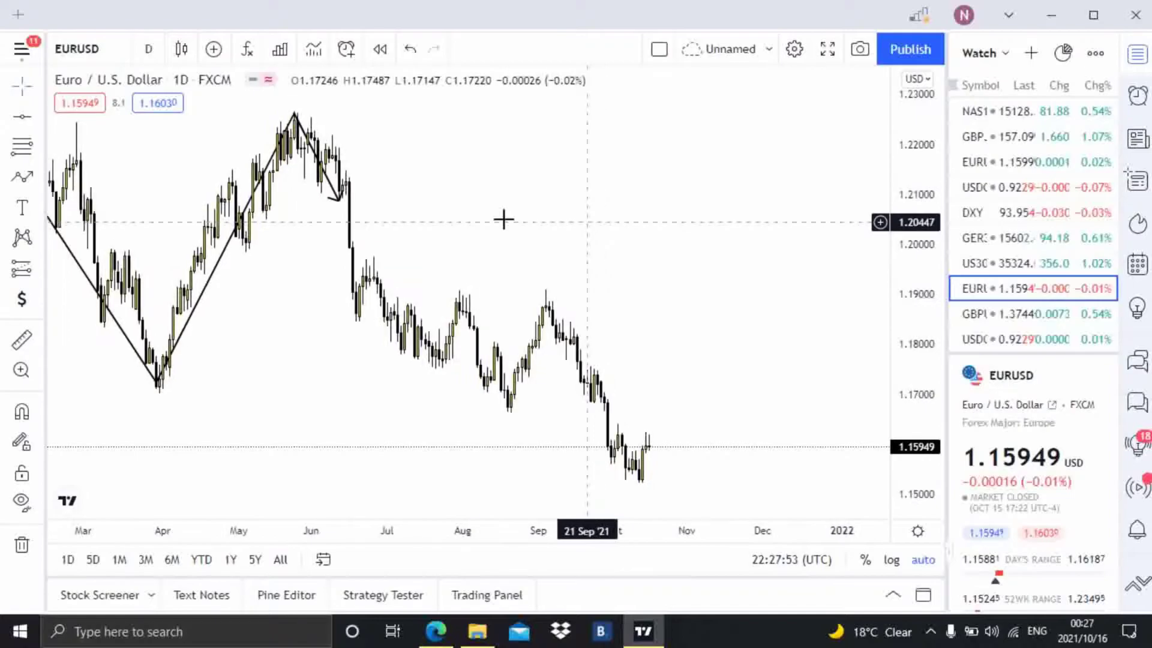
left_click_drag(407, 222, 542, 204)
scroll(536, 203, "up", 4)
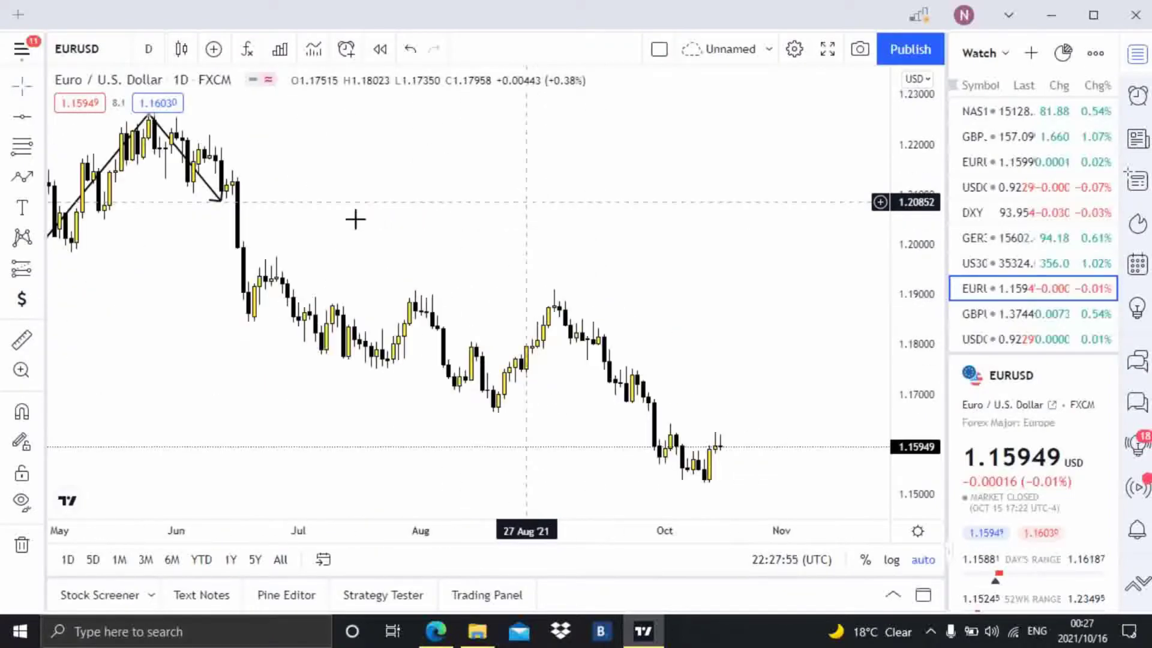
left_click_drag(383, 198, 461, 193)
scroll(516, 234, "down", 4)
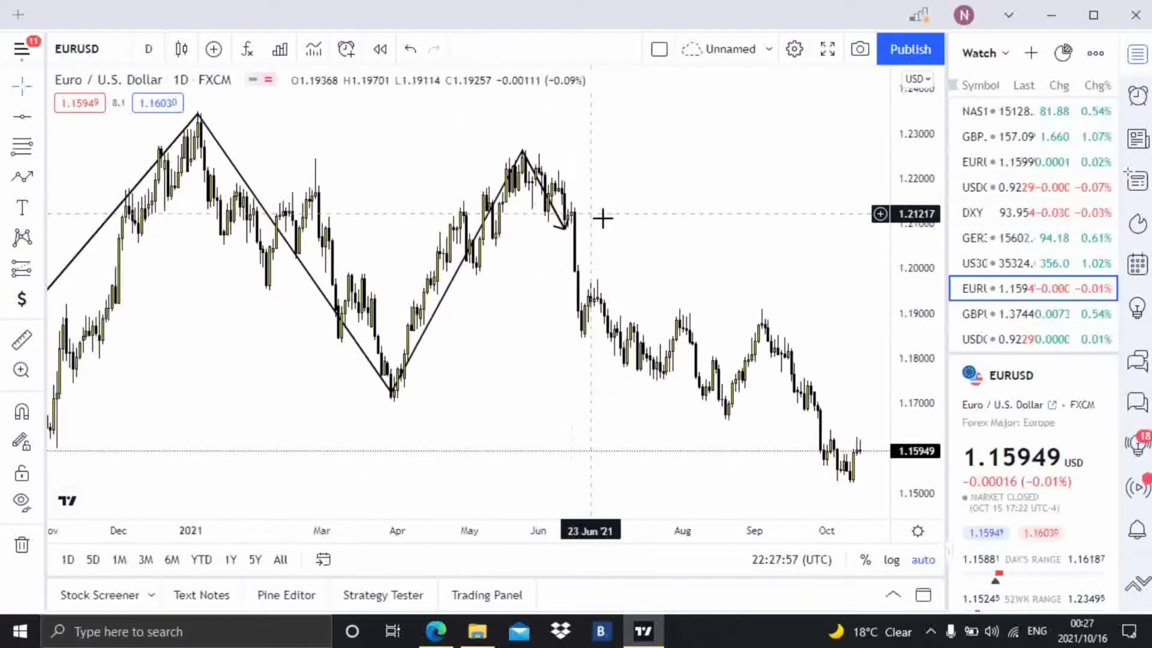
scroll(602, 222, "down", 3)
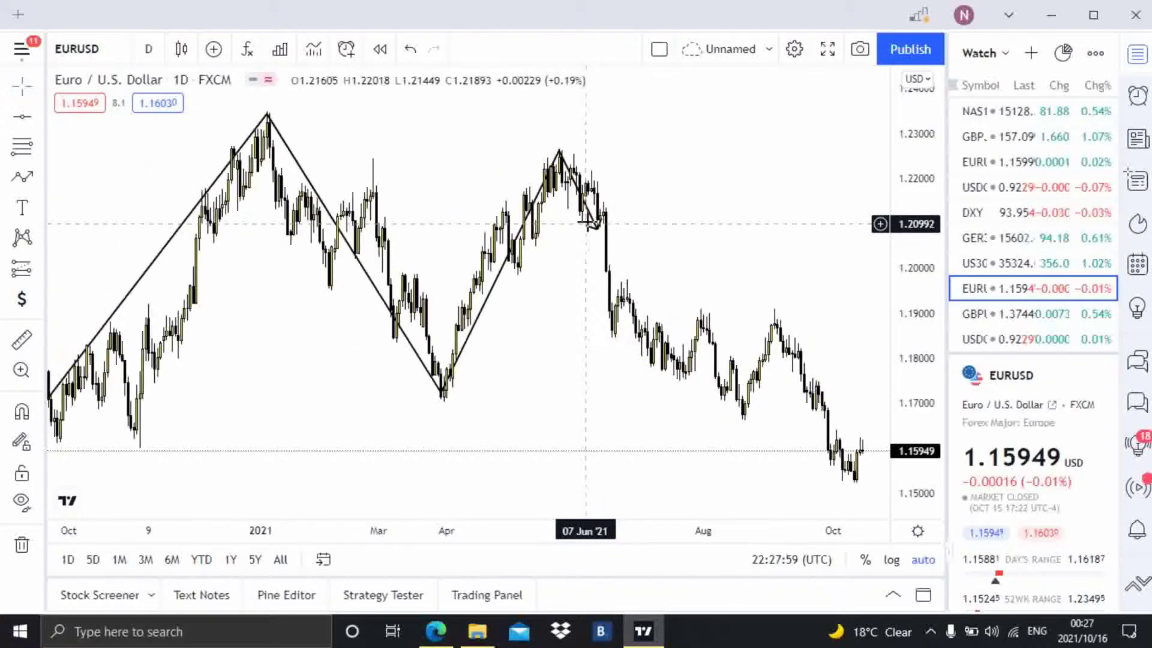
Place a horizontal line at about 1.171, on the dip between the two tops of the traced M.
left_click_drag(700, 288, 506, 286)
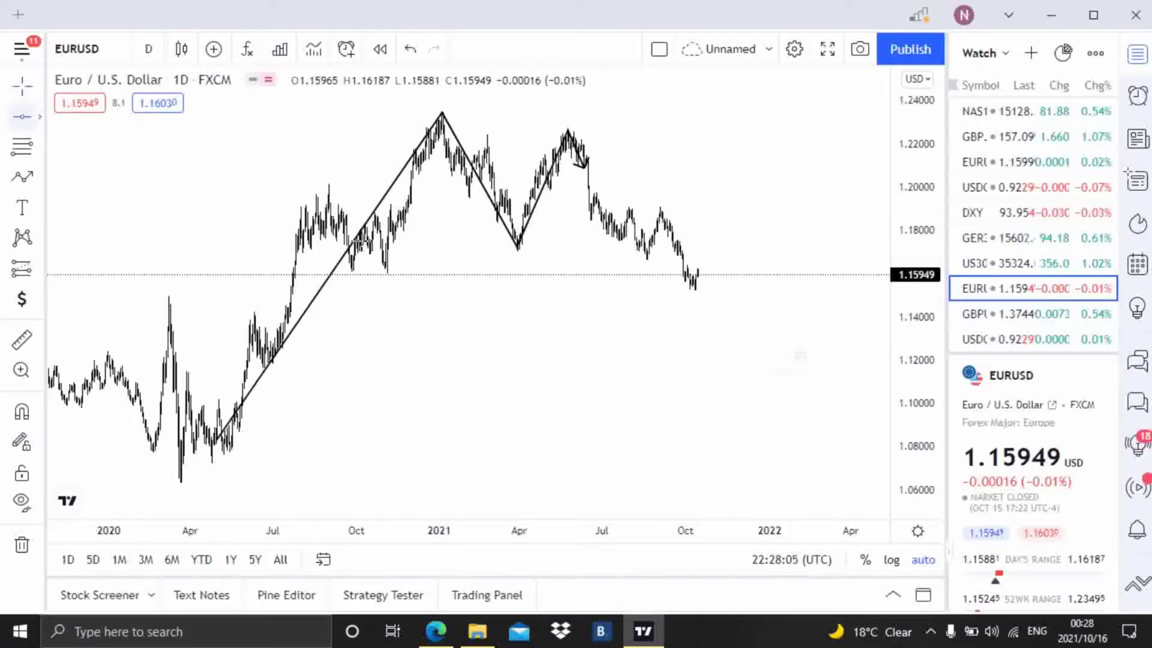
left_click(489, 250)
left_click(594, 267)
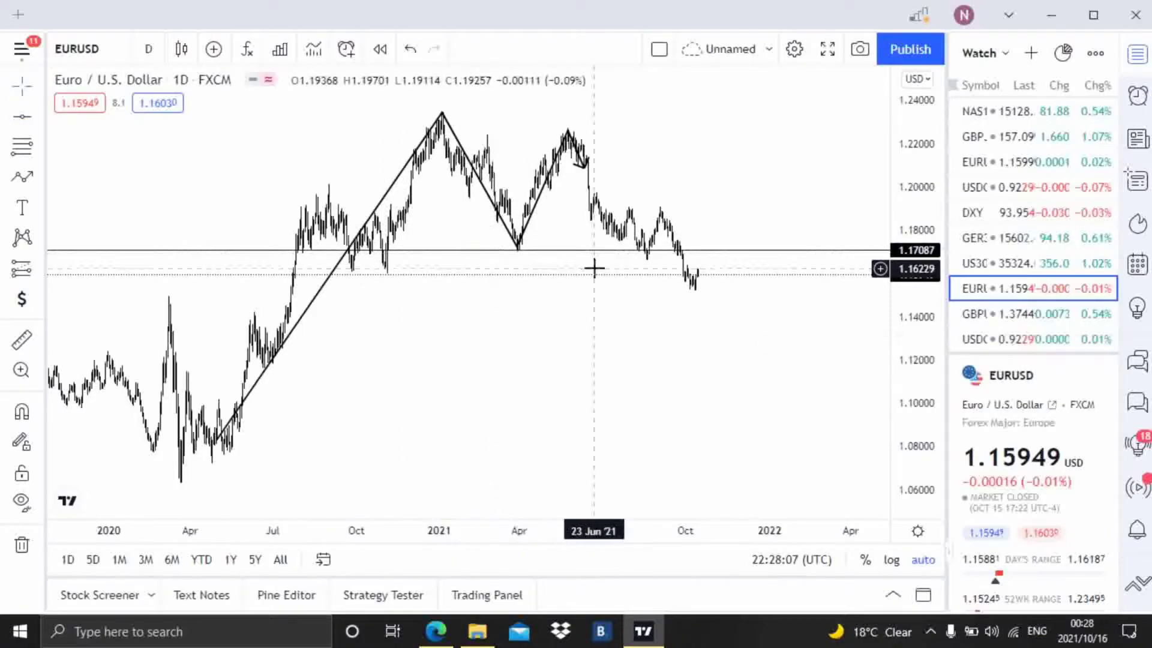
Place a second horizontal line below the first, at about 1.143, on the mid-2020 swing high.
left_click_drag(582, 318, 500, 315)
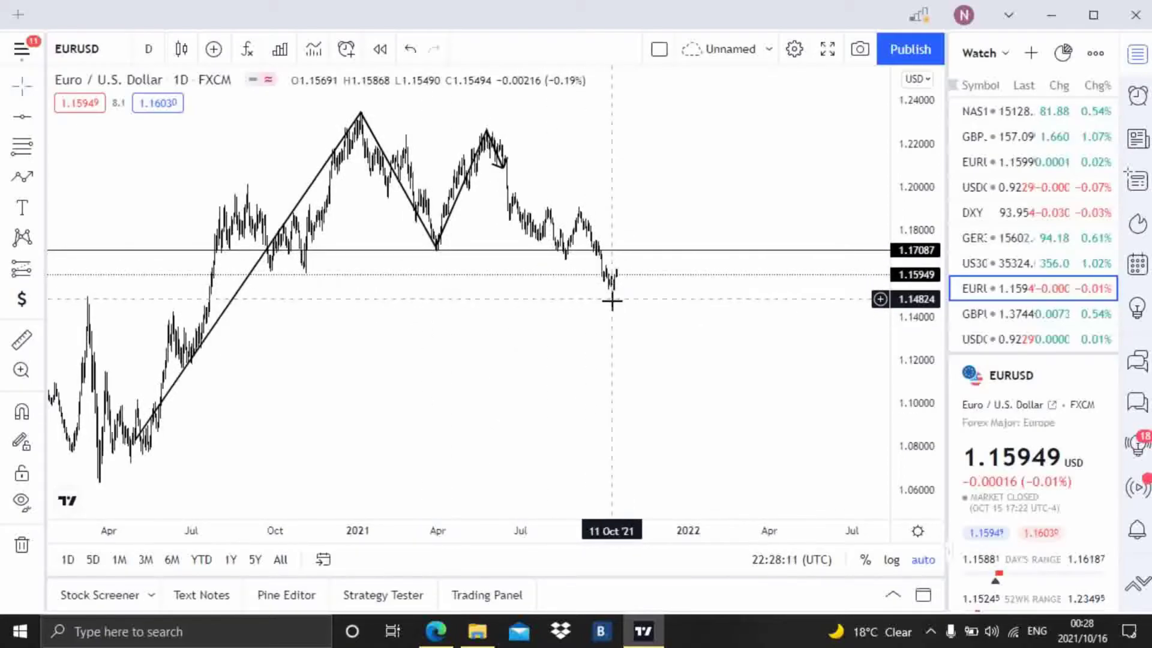
scroll(612, 301, "down", 5)
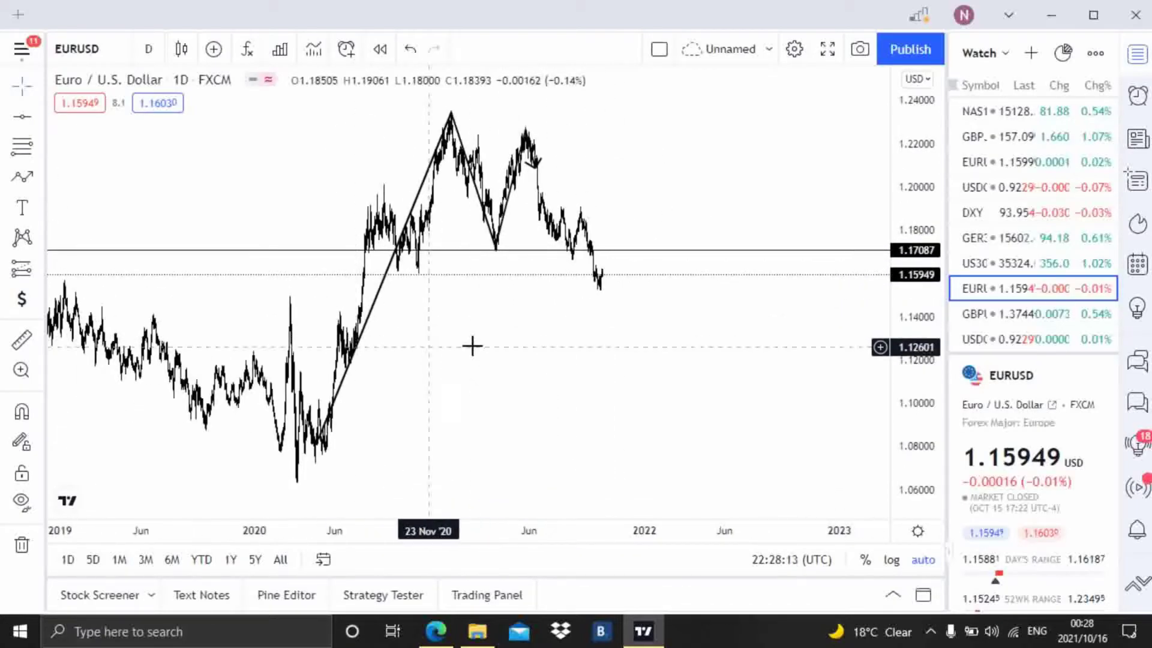
left_click(22, 119)
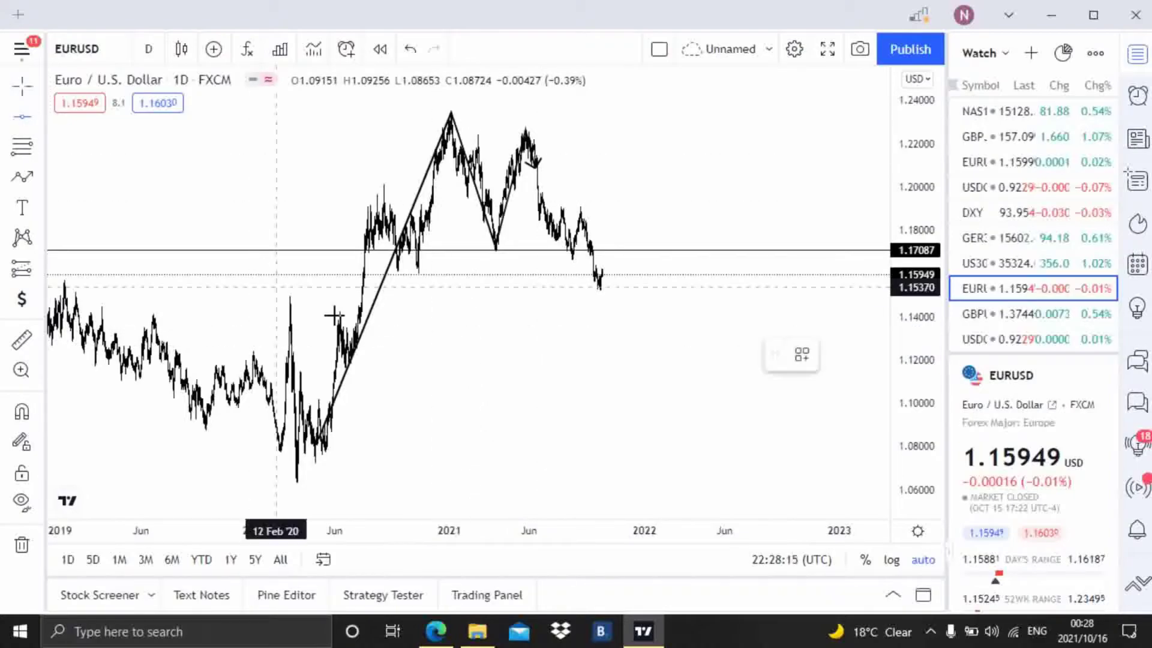
left_click(429, 311)
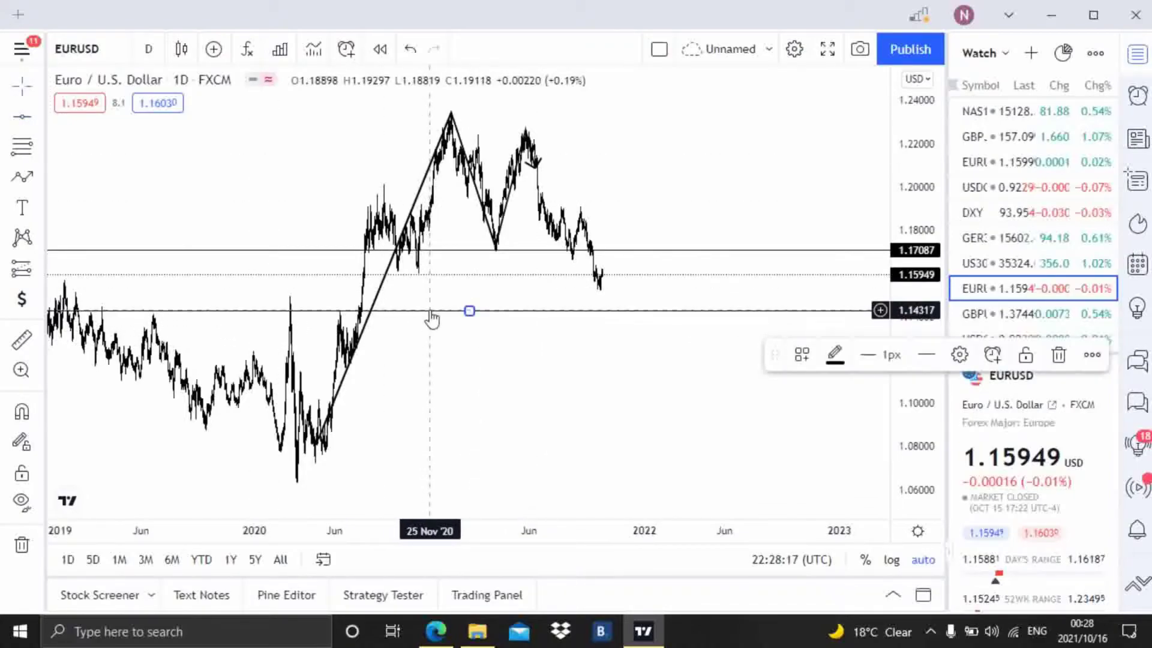
left_click(479, 354)
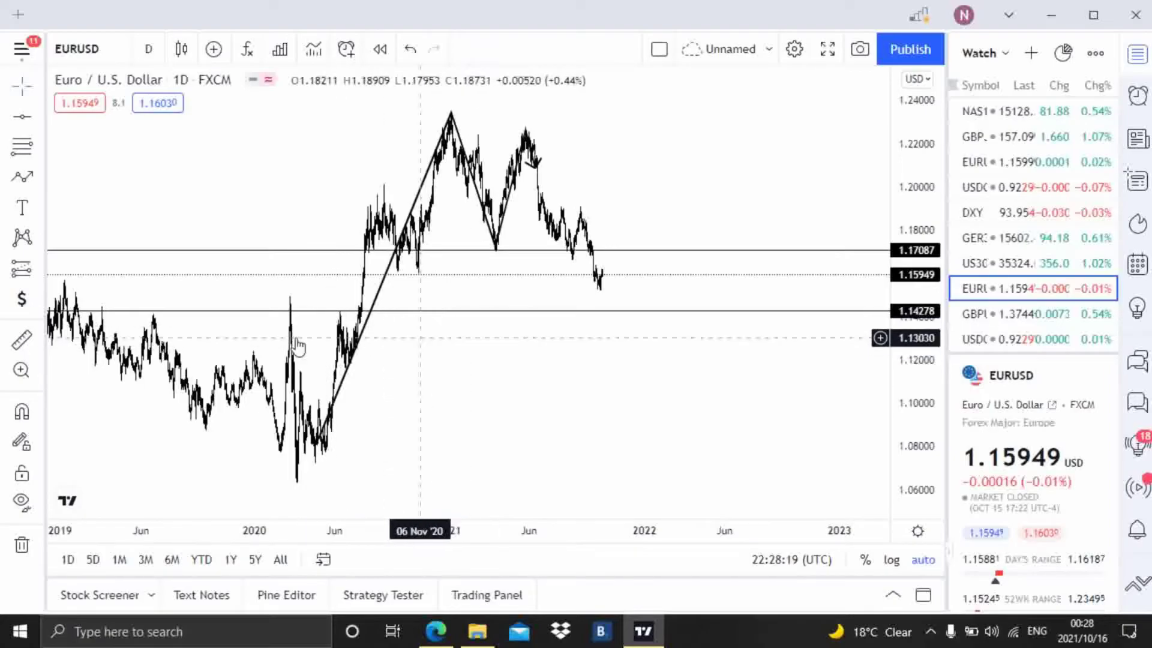
Place a third horizontal line below the second, at about 1.117, on the mid-2020 pullback low.
left_click_drag(481, 370, 454, 369)
left_click(22, 117)
left_click(391, 366)
left_click(182, 179)
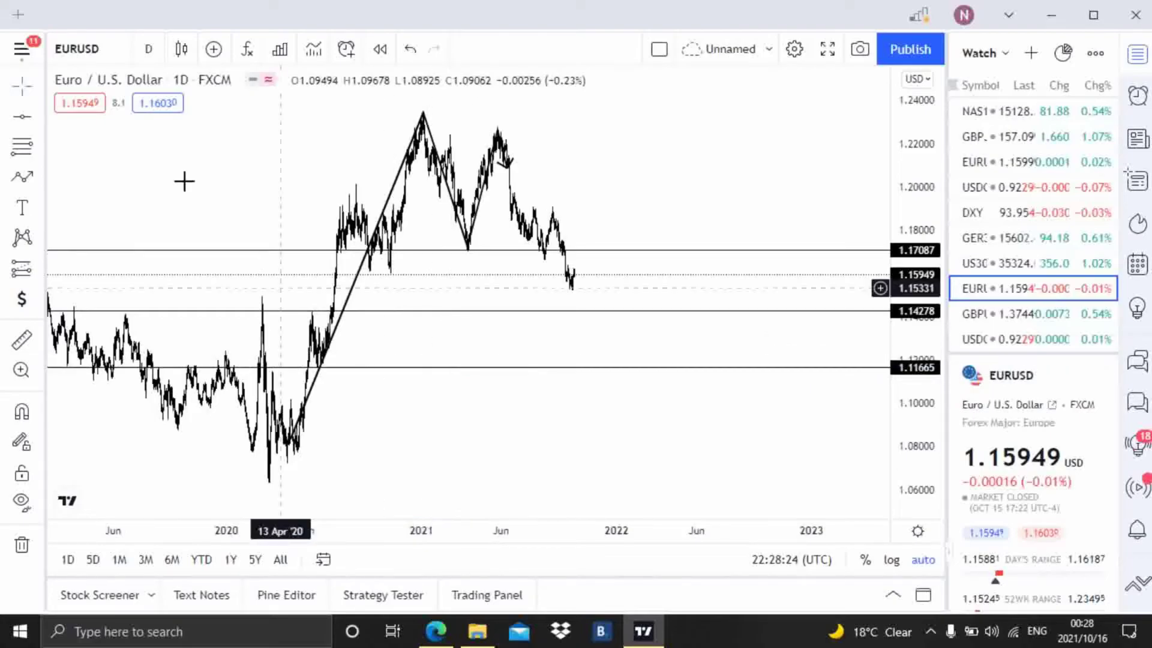
Place a fourth horizontal line below the third, at about 1.103.
left_click(22, 120)
left_click(433, 398)
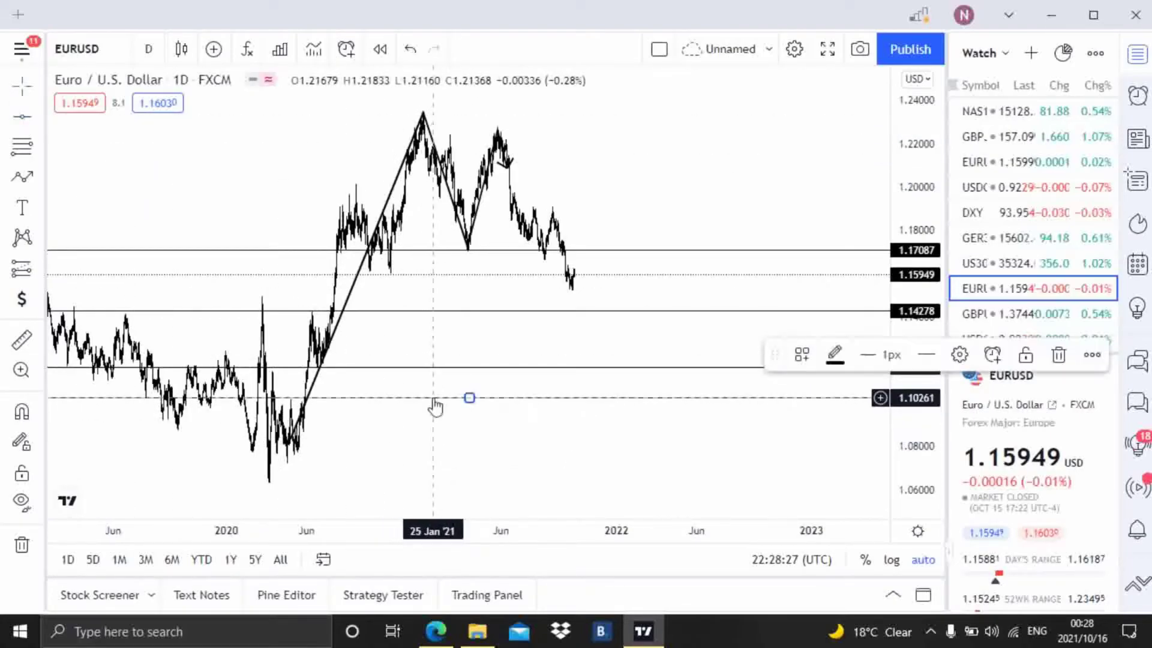
left_click(520, 436)
Trace the August 2021 W with an arrow path from the early-August high through both lows to the early-September high.
left_click_drag(672, 368, 622, 354)
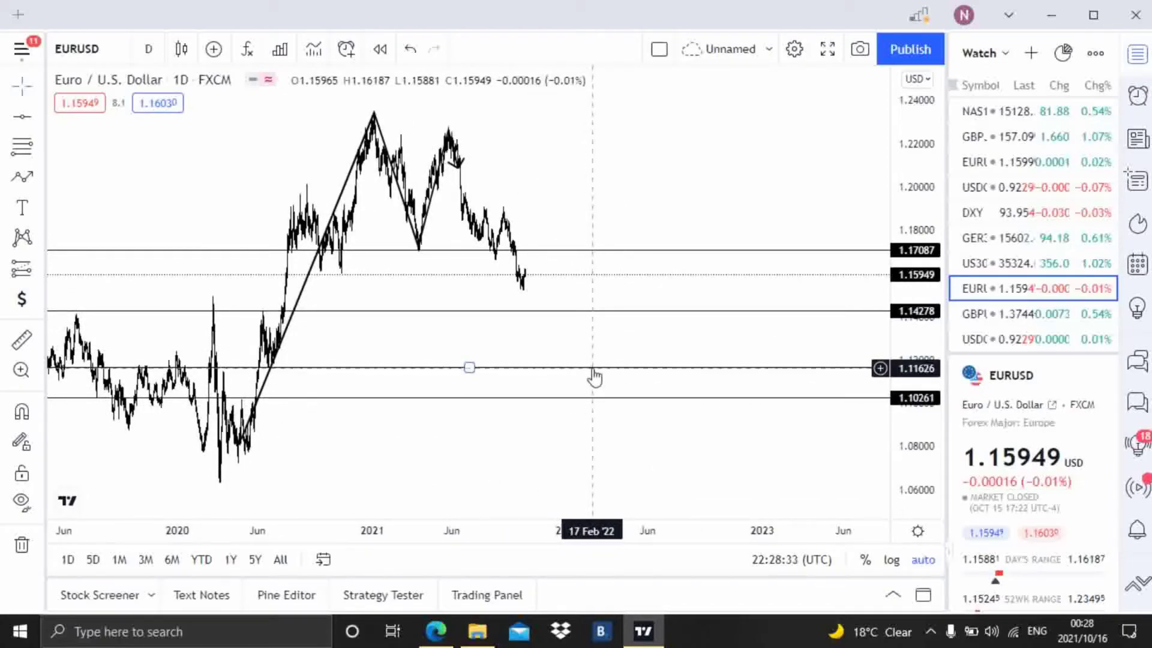
scroll(594, 366, "up", 8)
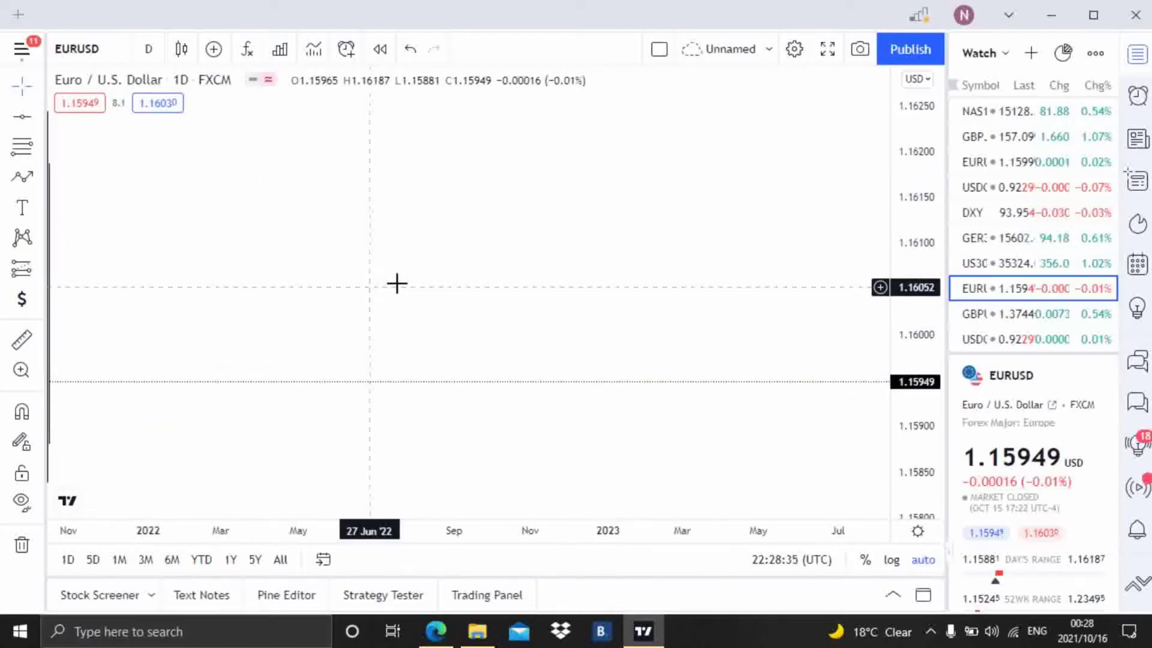
left_click_drag(397, 283, 687, 259)
left_click_drag(521, 286, 628, 262)
scroll(530, 317, "up", 5)
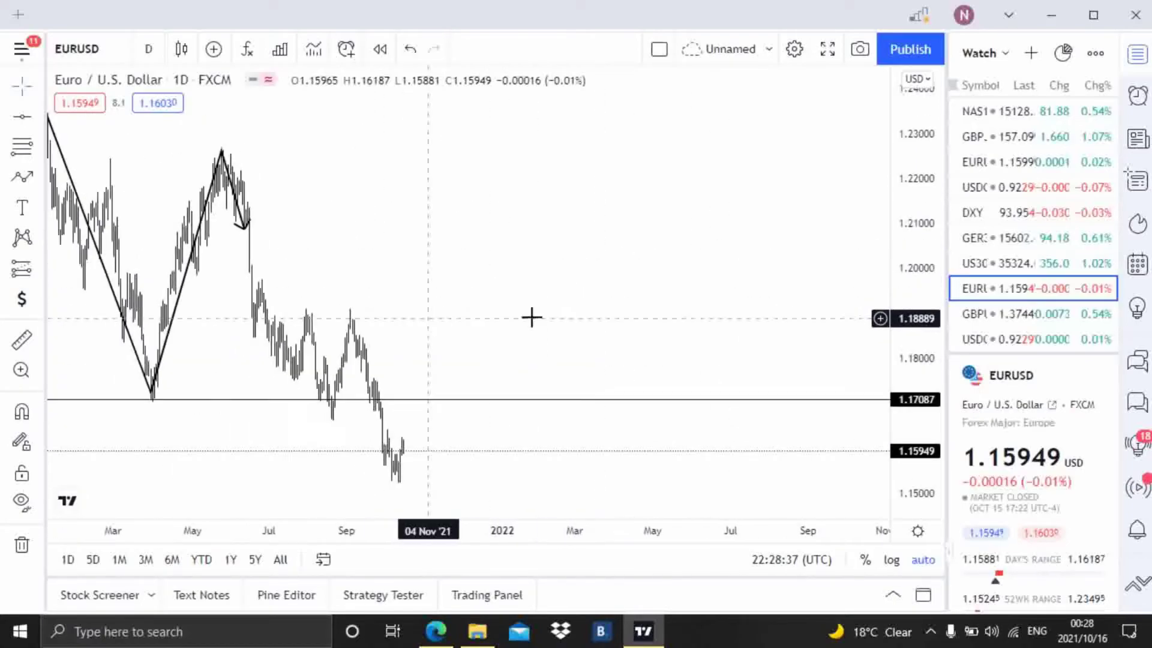
left_click_drag(257, 262, 646, 234)
scroll(550, 276, "up", 3)
scroll(558, 297, "up", 1)
left_click_drag(458, 308, 541, 309)
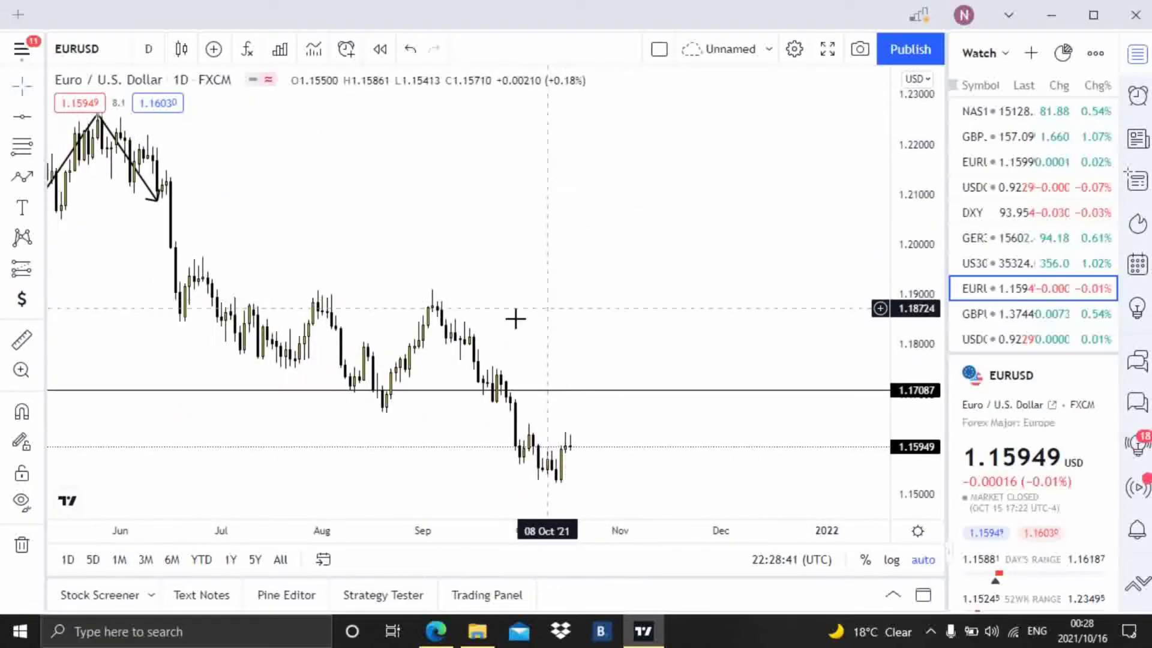
left_click(25, 180)
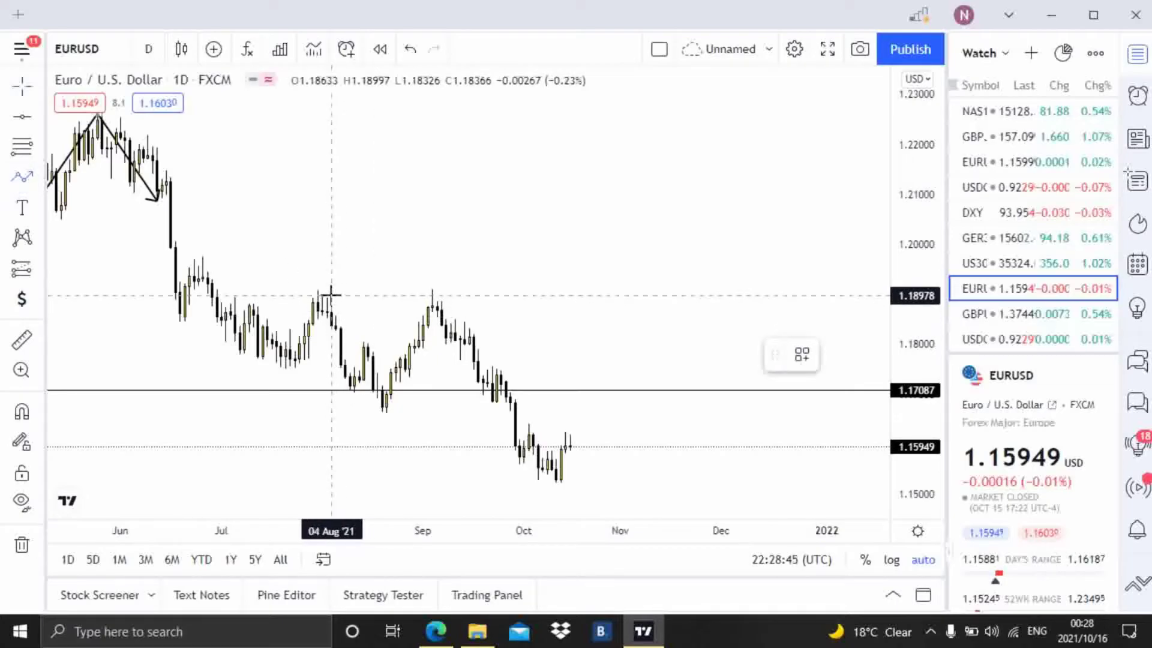
left_click(331, 296)
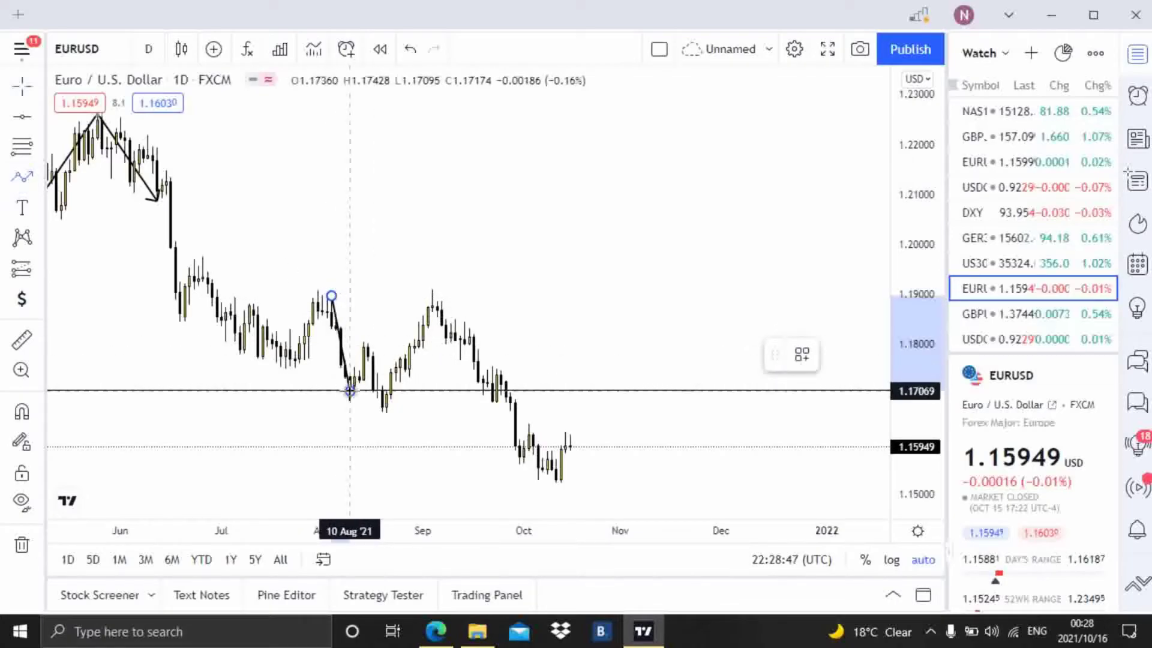
left_click(350, 390)
left_click(367, 346)
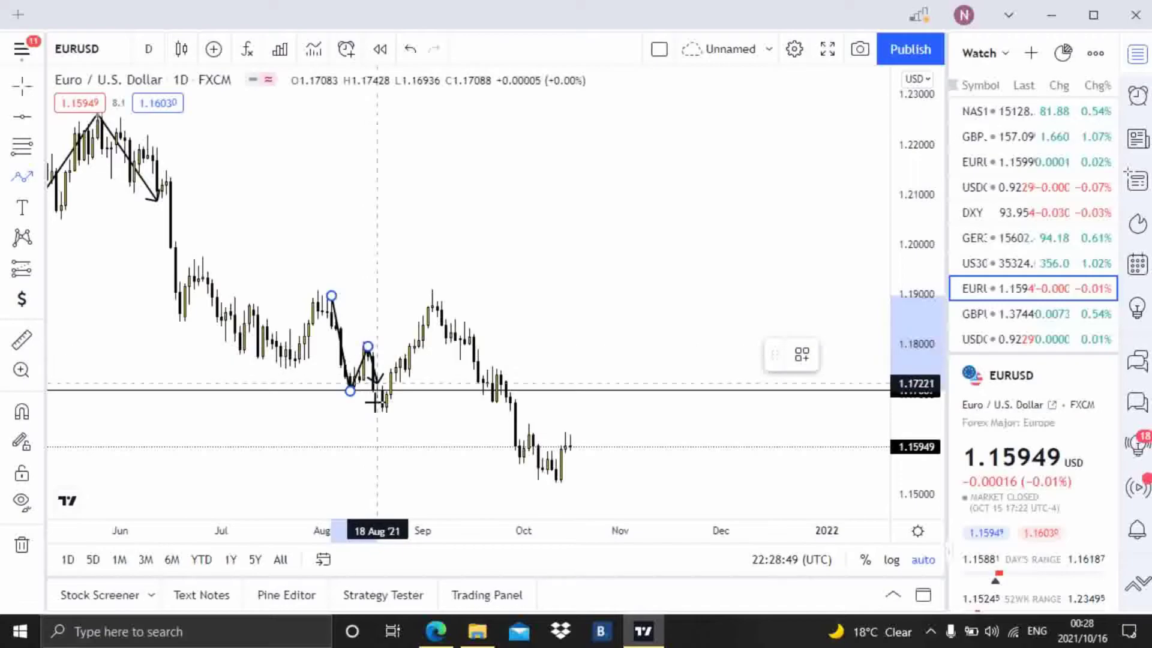
left_click(386, 412)
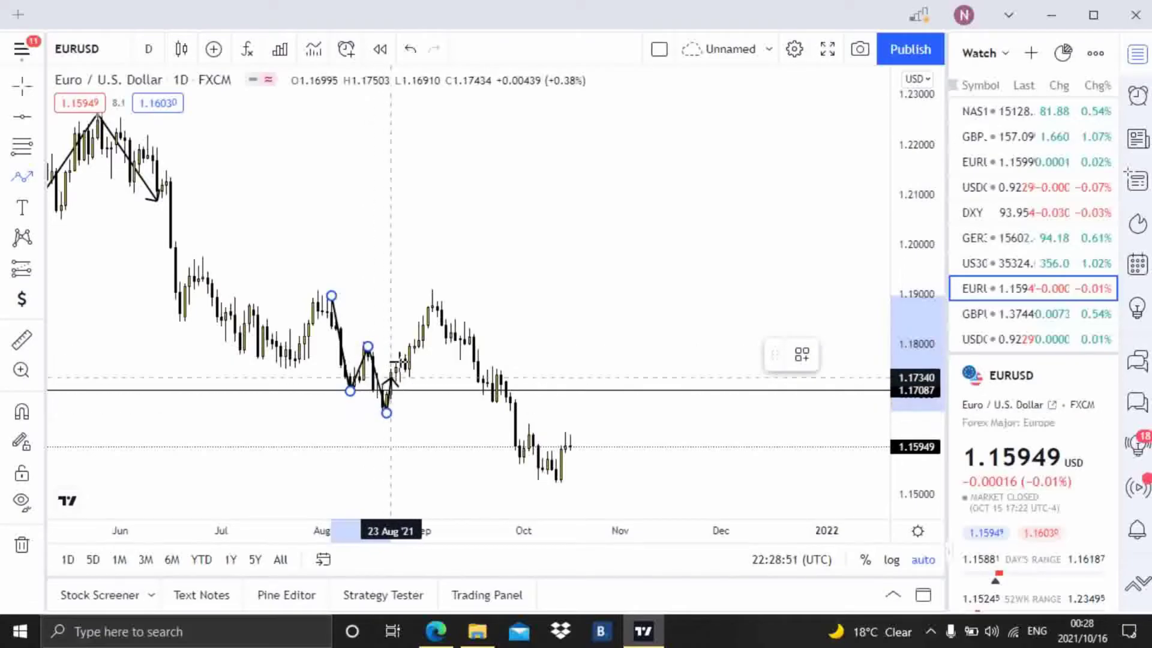
left_click(431, 291)
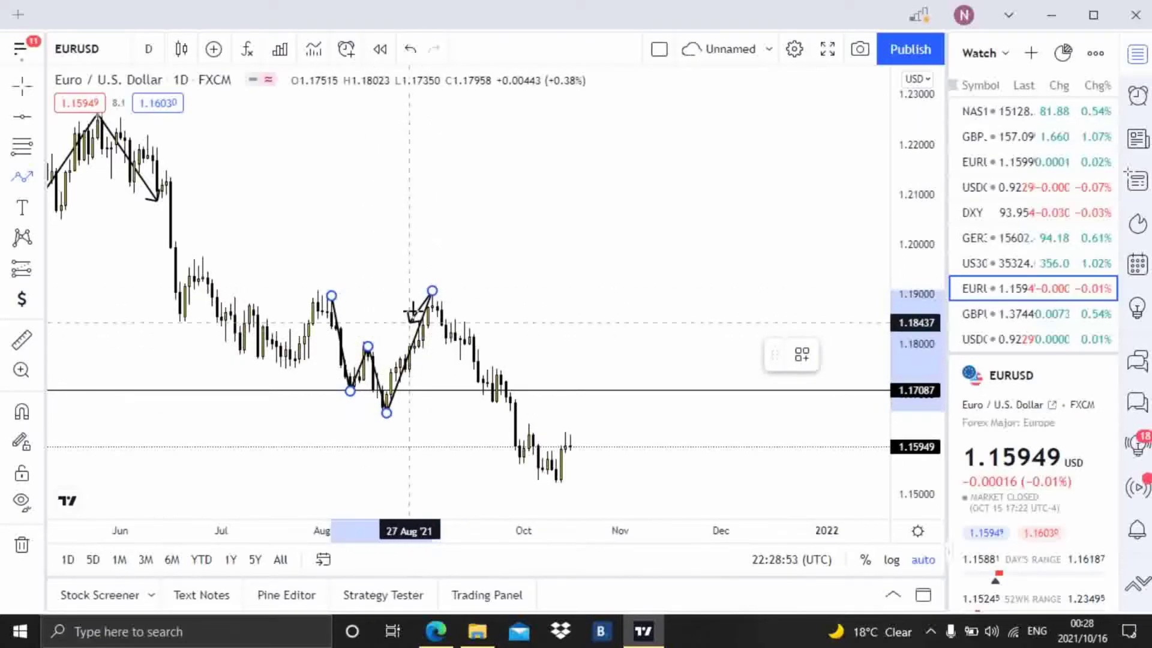
left_click(434, 291)
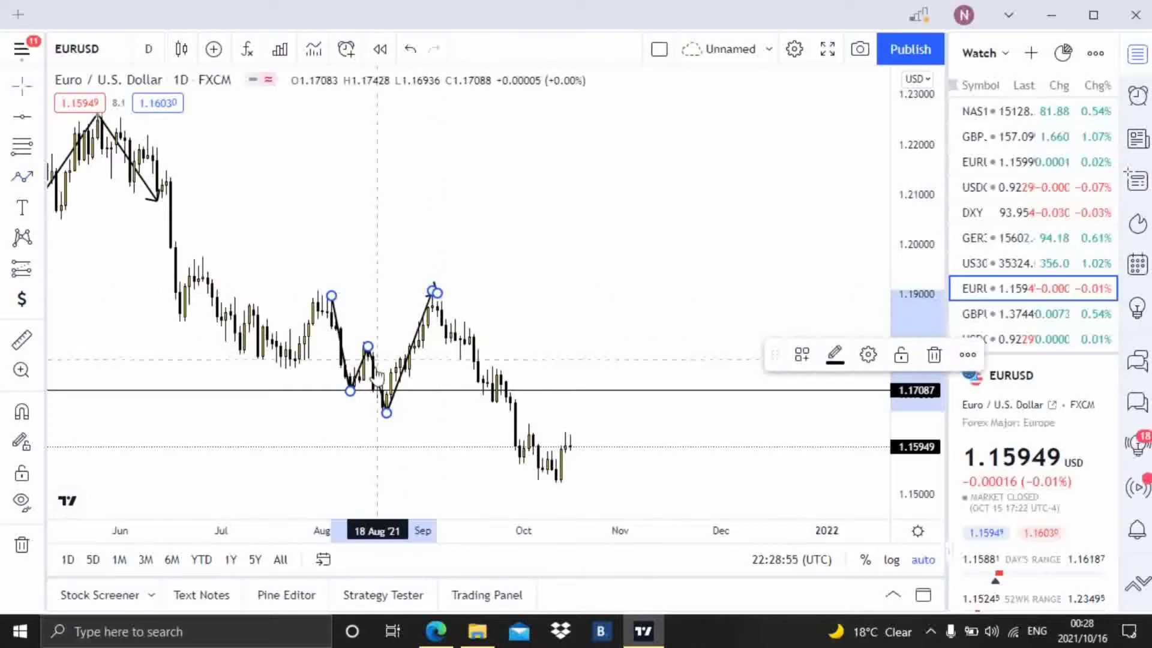
Move the traced W off the candles into the empty area above the October–November 2021 prices.
left_click_drag(373, 369, 597, 230)
scroll(482, 364, "up", 4)
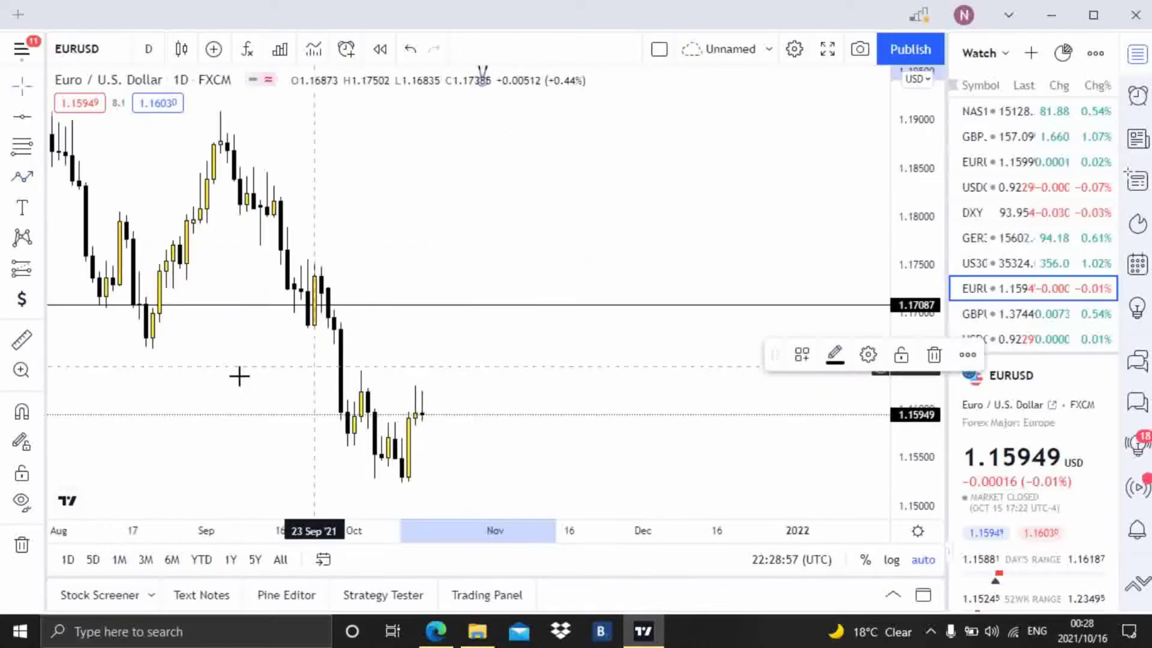
left_click_drag(258, 375, 547, 371)
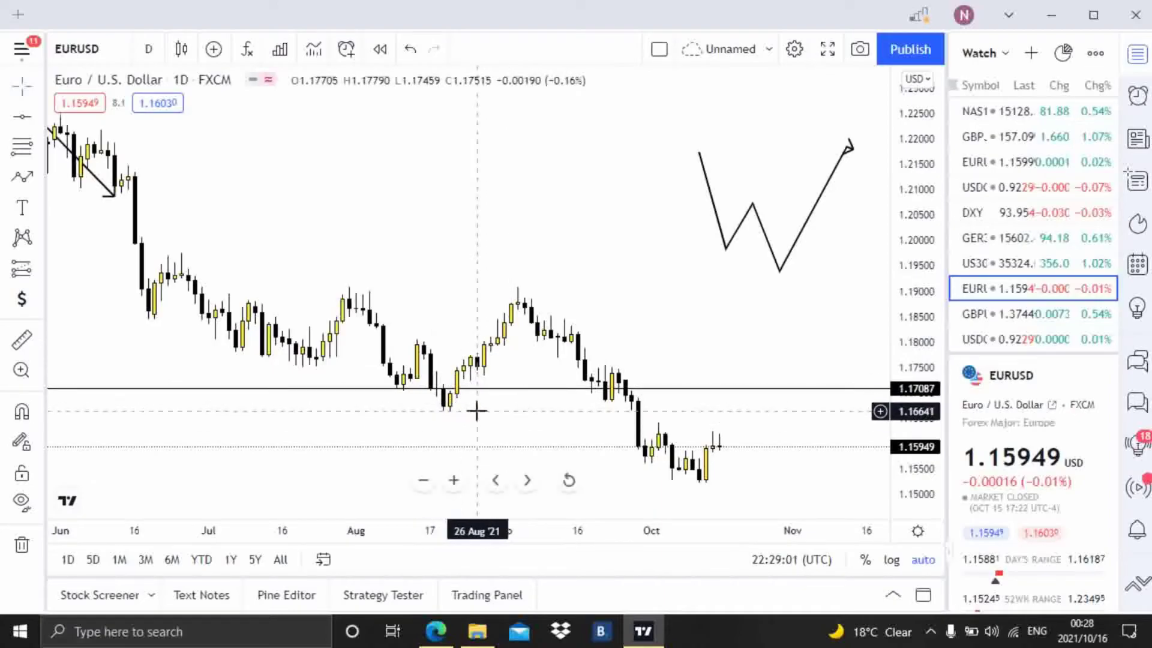
Place a horizontal line at about 1.181, on the mid-August high between the W's two lows.
scroll(443, 440, "up", 5)
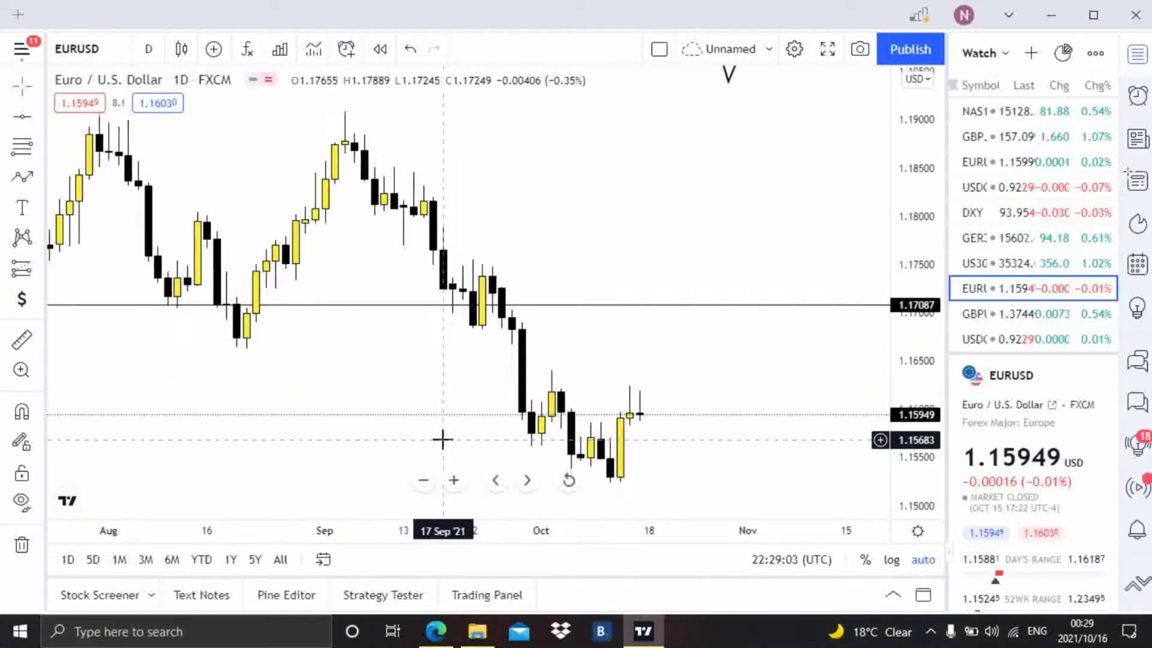
left_click_drag(319, 355, 460, 363)
scroll(354, 354, "down", 4)
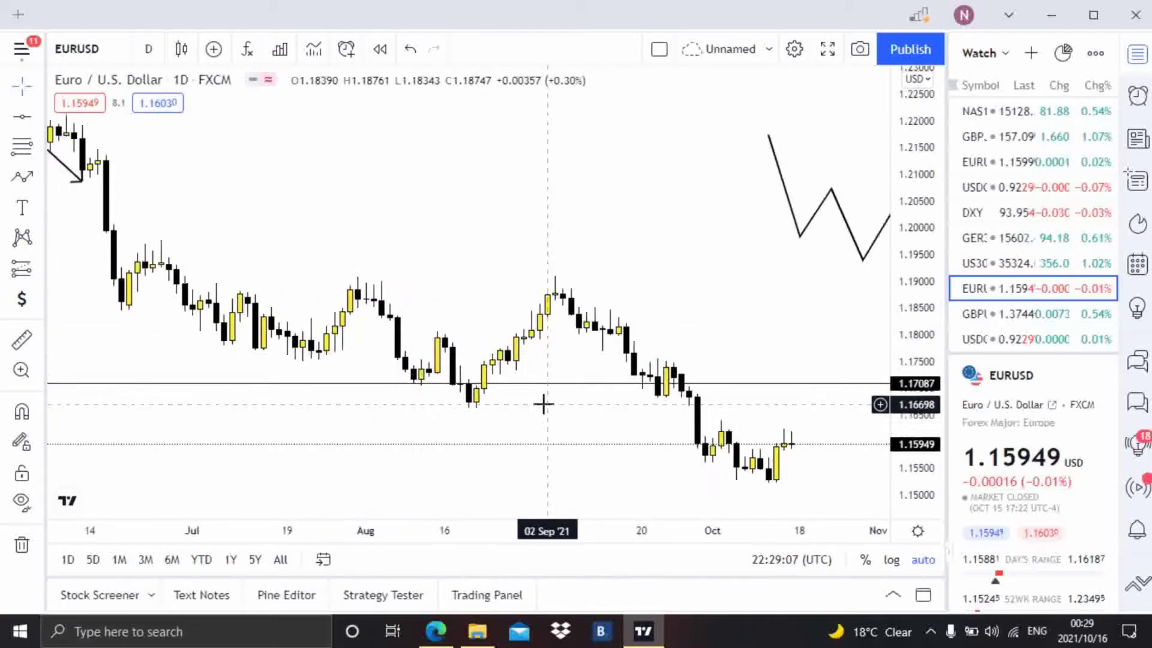
scroll(432, 417, "up", 3)
scroll(339, 354, "down", 2)
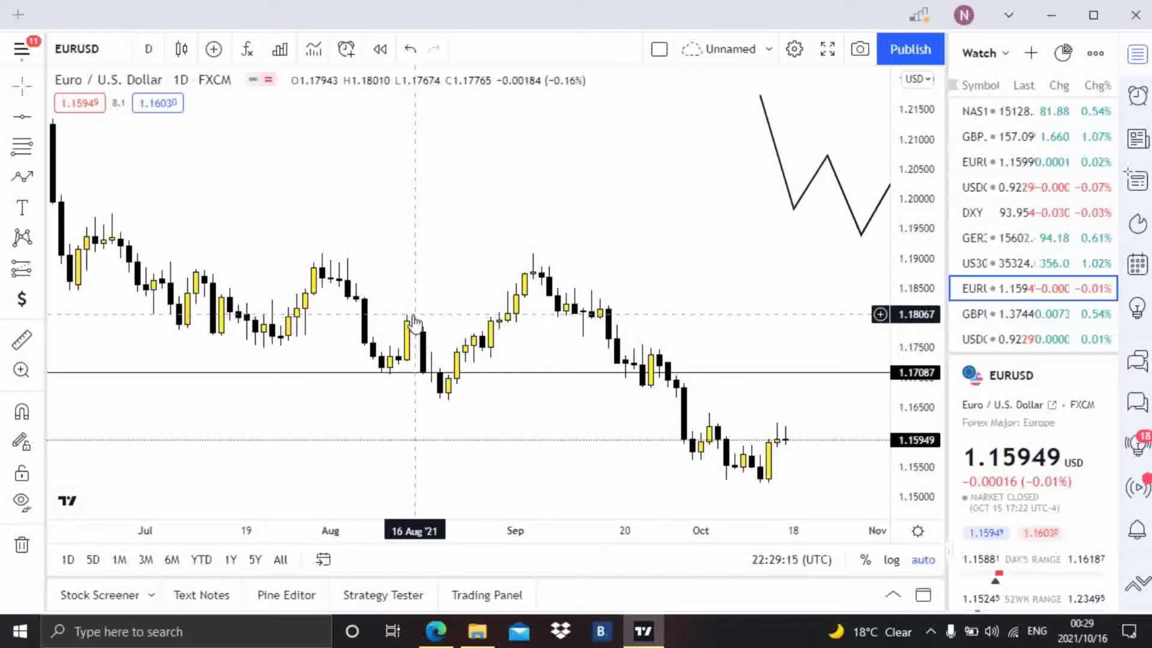
left_click(448, 376)
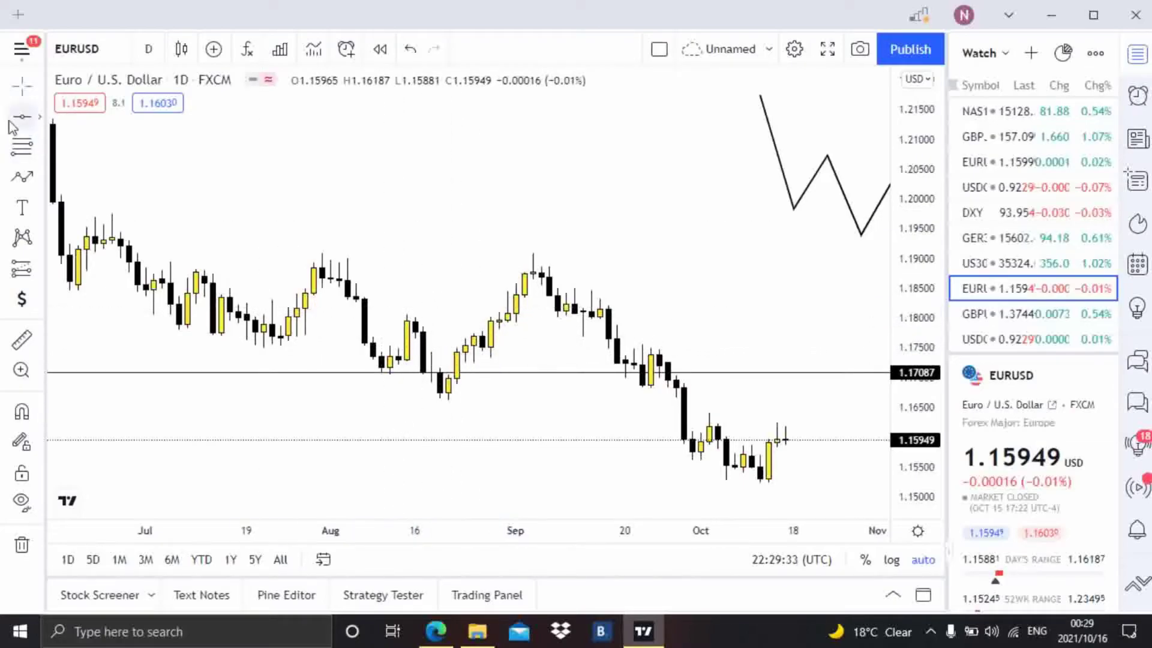
left_click(403, 314)
left_click_drag(553, 342, 509, 343)
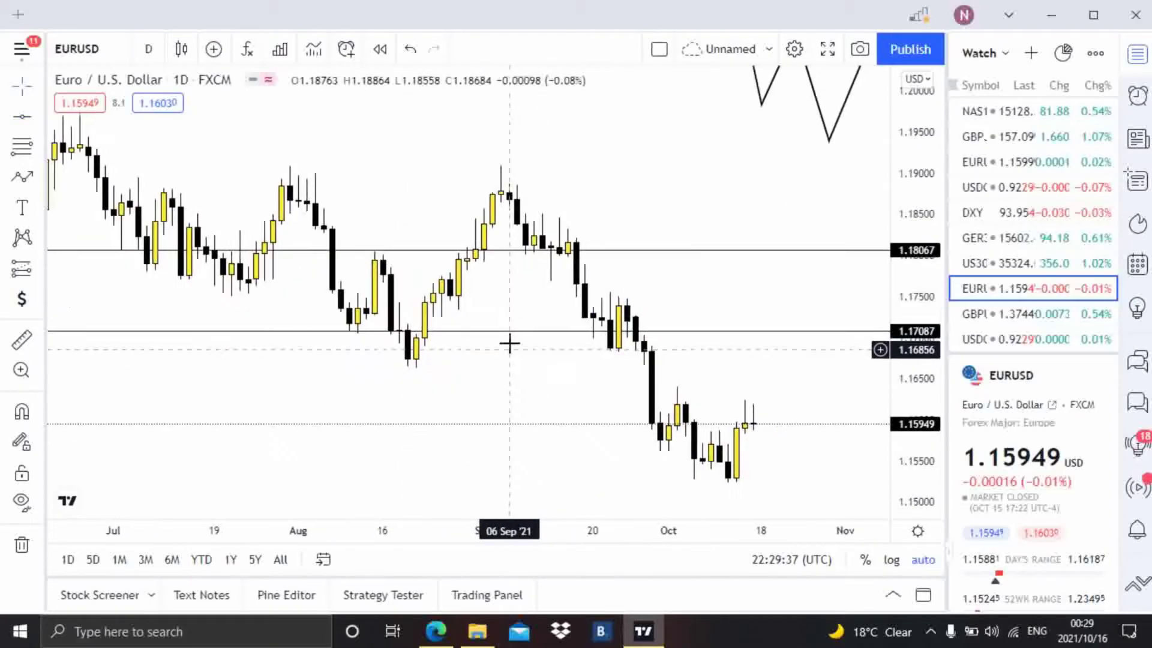
Place another horizontal line at about 1.191, across the W's starting high and the early-September high.
left_click_drag(498, 299, 527, 288)
left_click(24, 118)
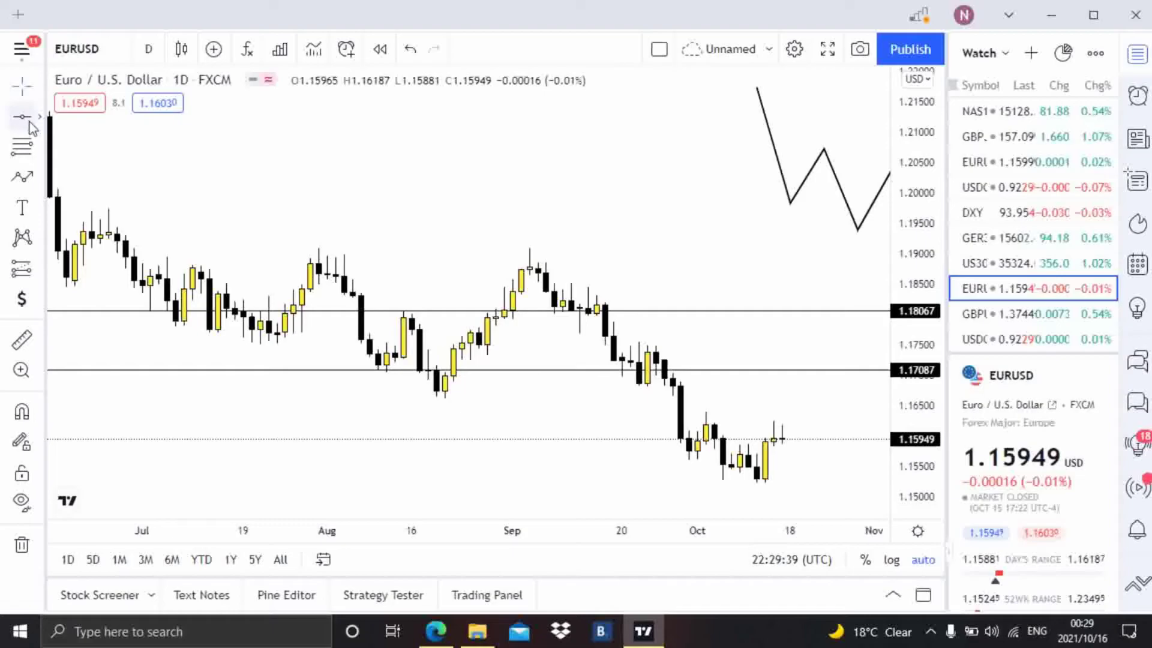
left_click(349, 247)
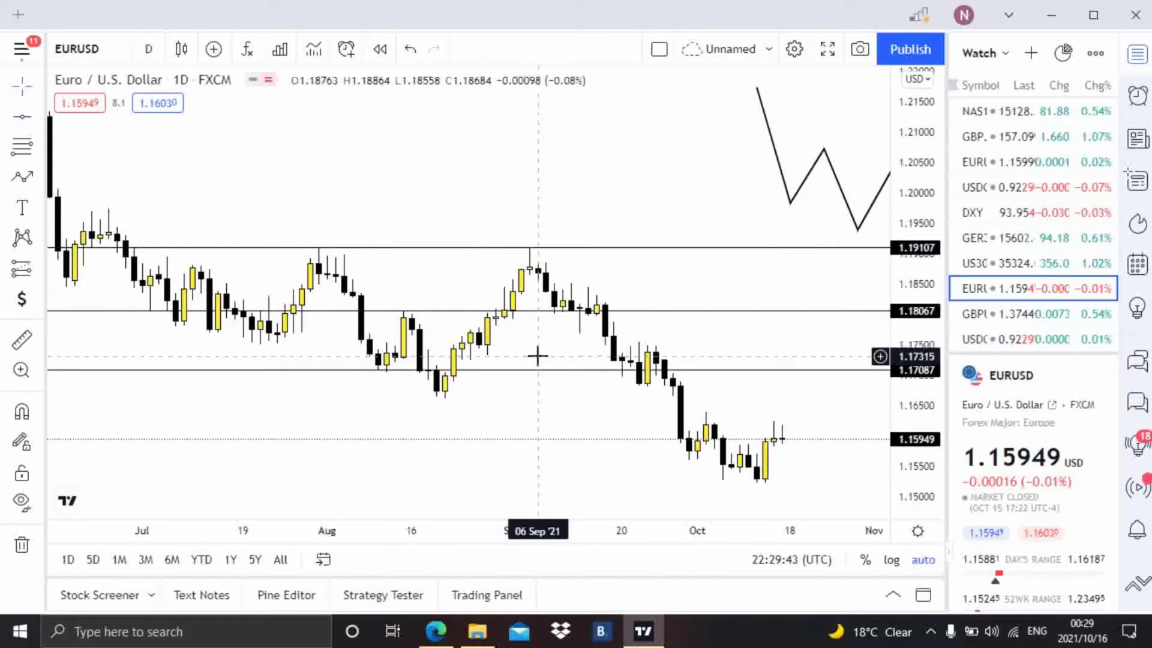
left_click_drag(502, 359, 500, 354)
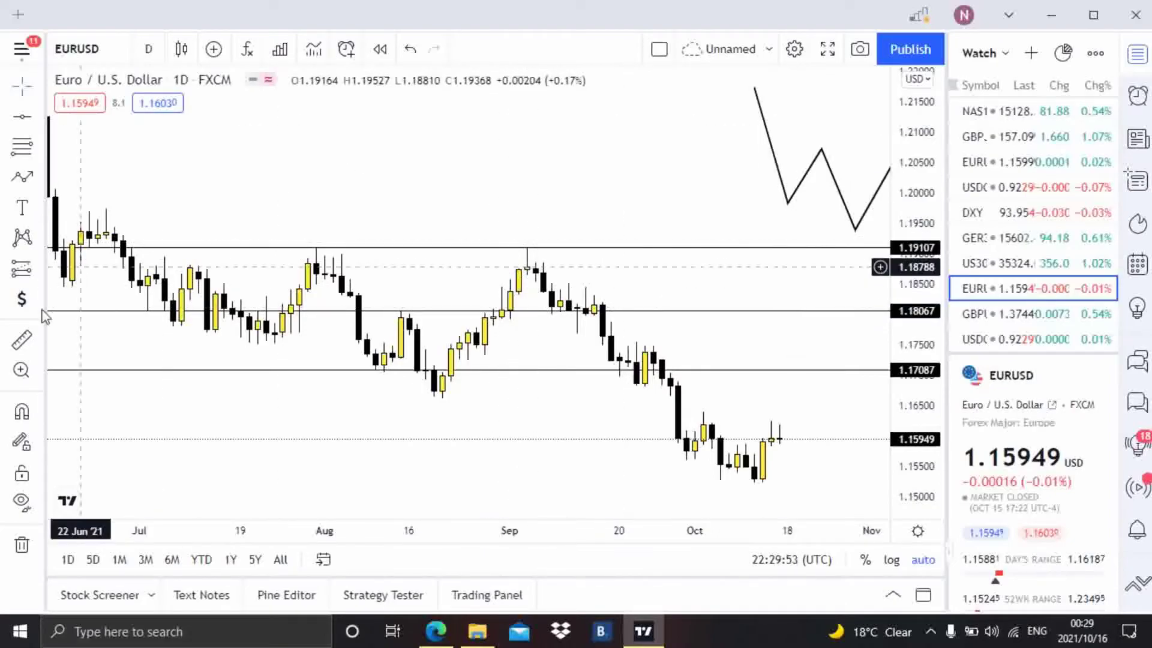
Measure the price distance from the 1.181 line up to the 1.191 line, and clear the measurement.
left_click(21, 342)
left_click(510, 310)
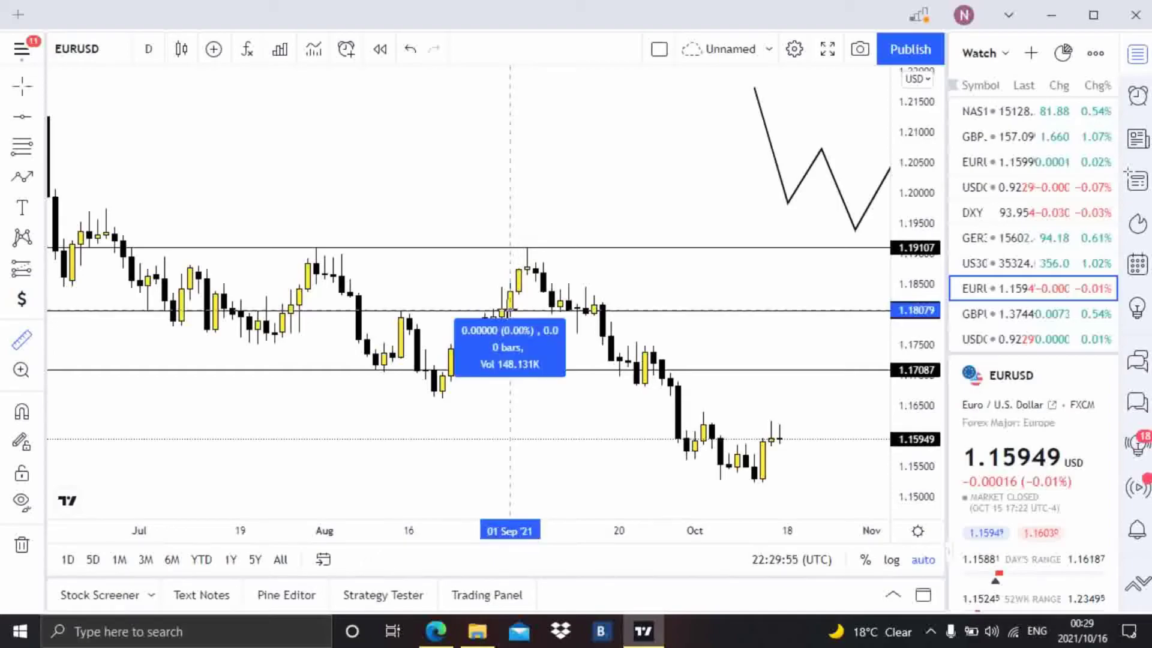
left_click(544, 249)
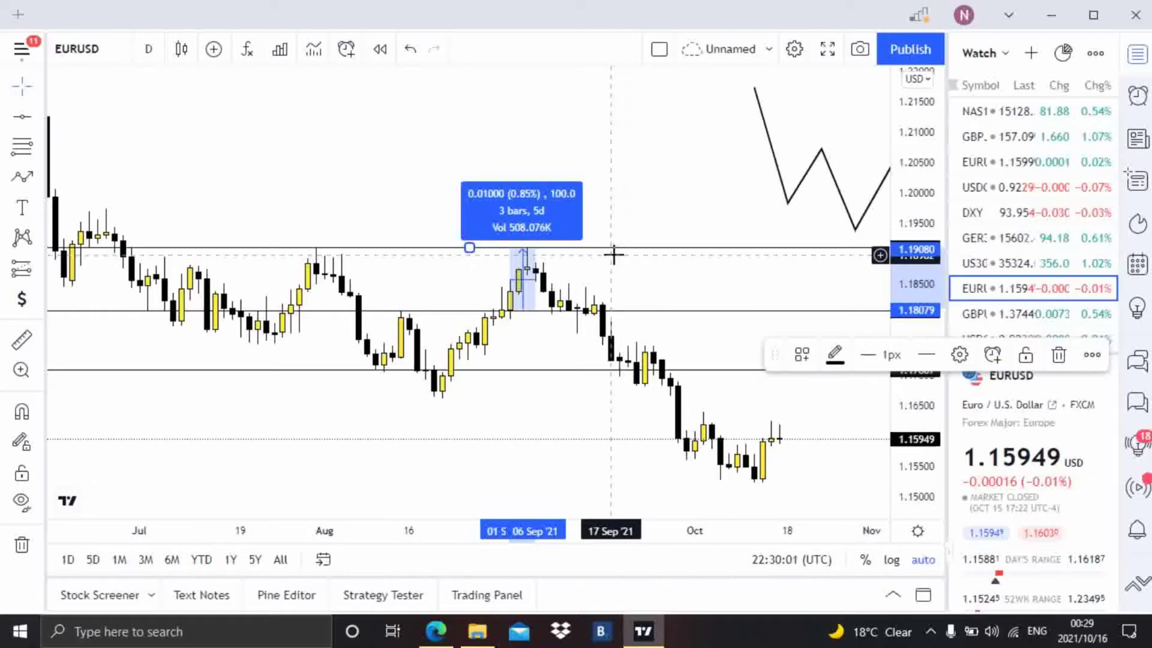
left_click(568, 264)
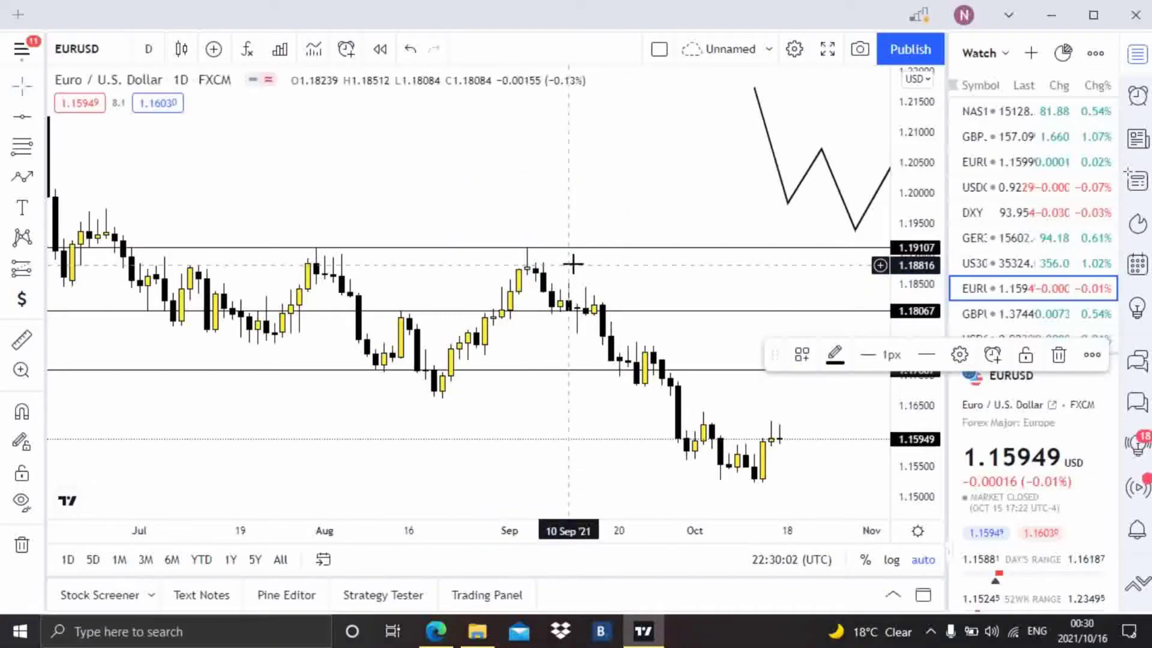
Switch the EURUSD chart from daily to the 1-hour timeframe.
scroll(555, 303, "down", 6)
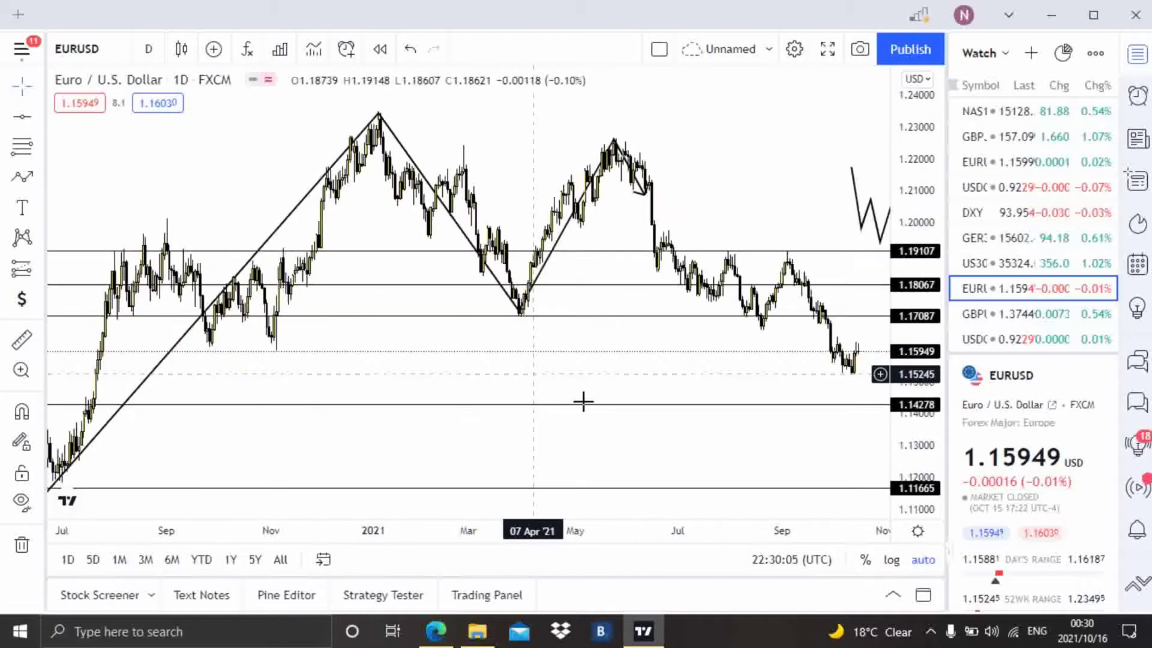
scroll(648, 345, "up", 5)
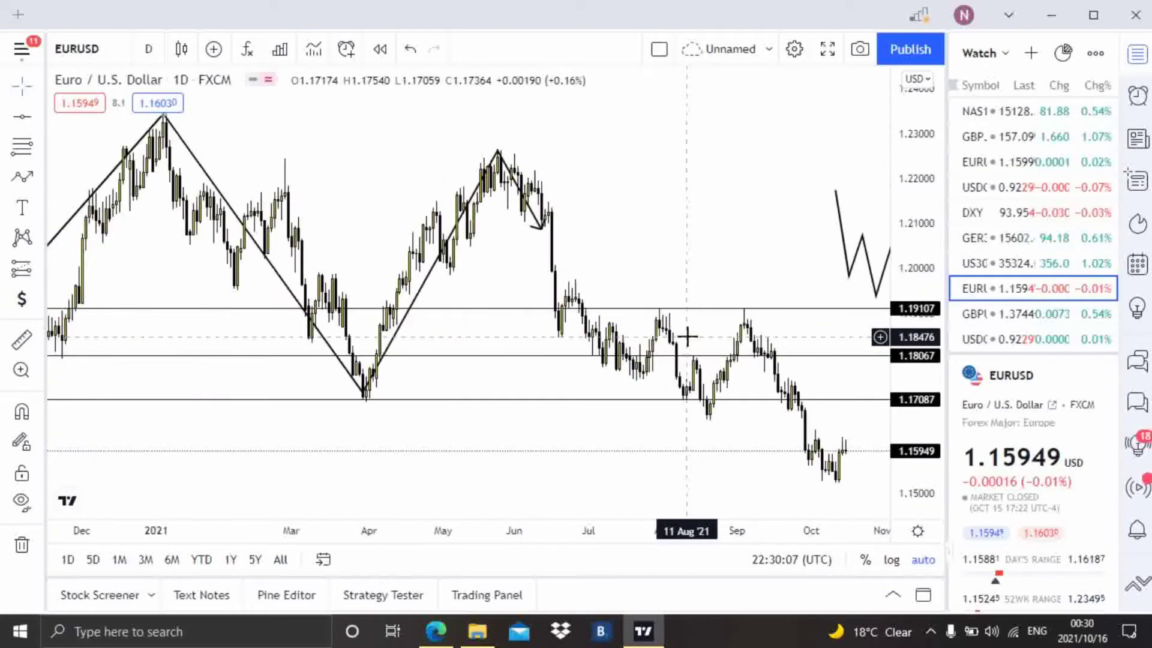
scroll(625, 416, "down", 2)
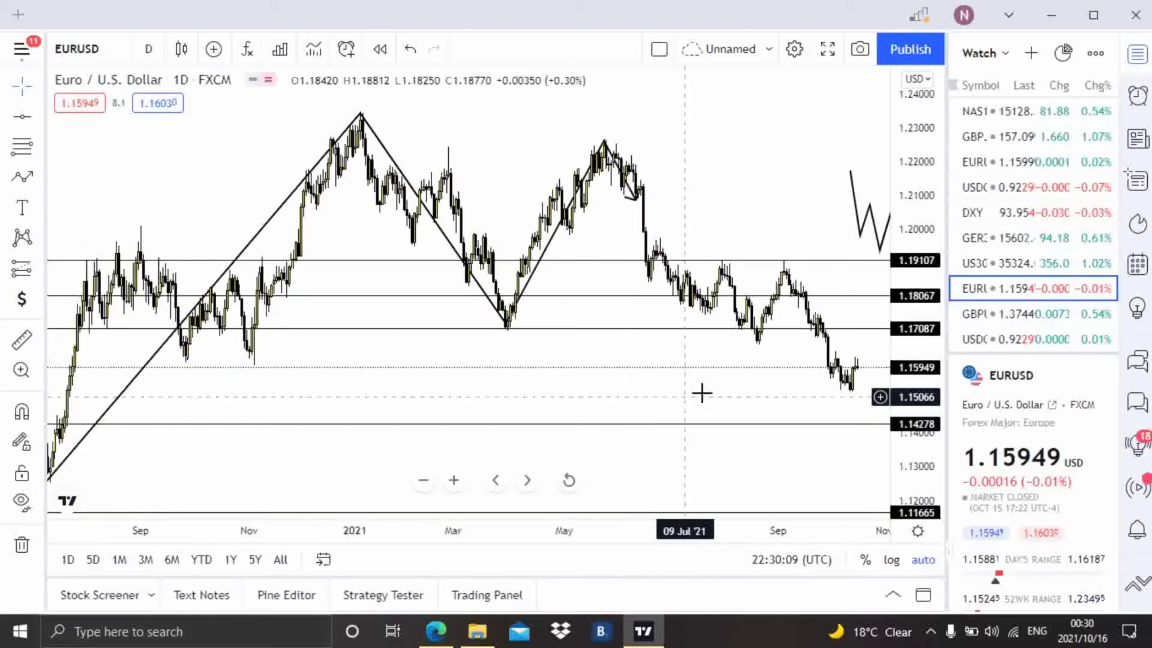
scroll(290, 362, "down", 4)
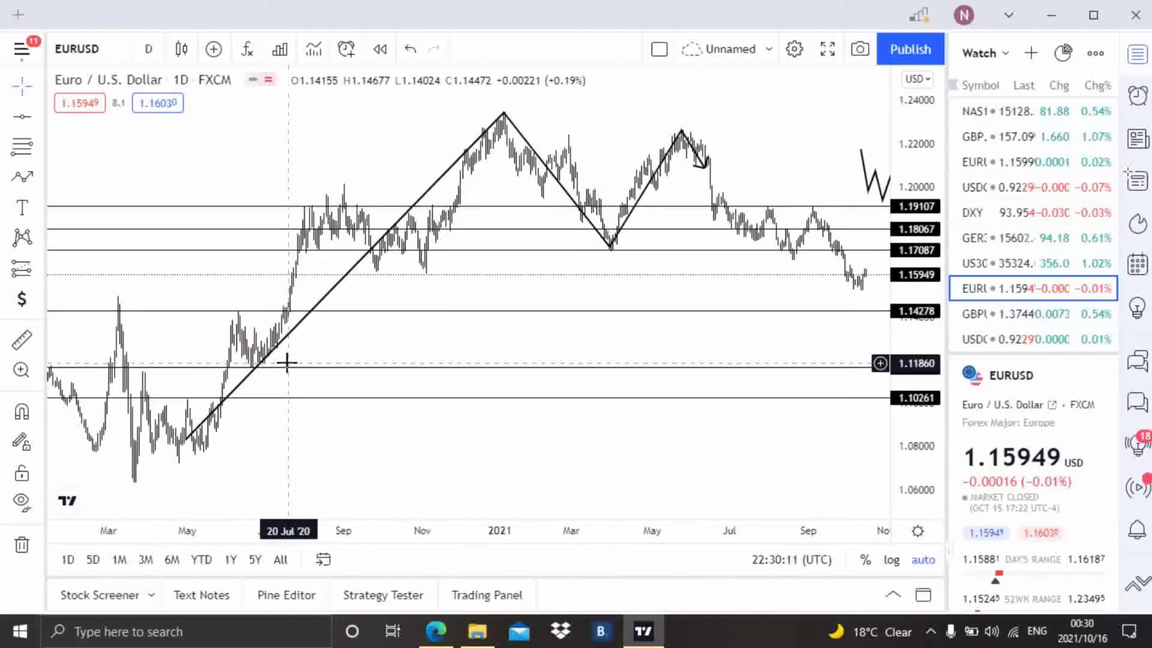
scroll(414, 340, "up", 2)
left_click_drag(295, 372, 512, 367)
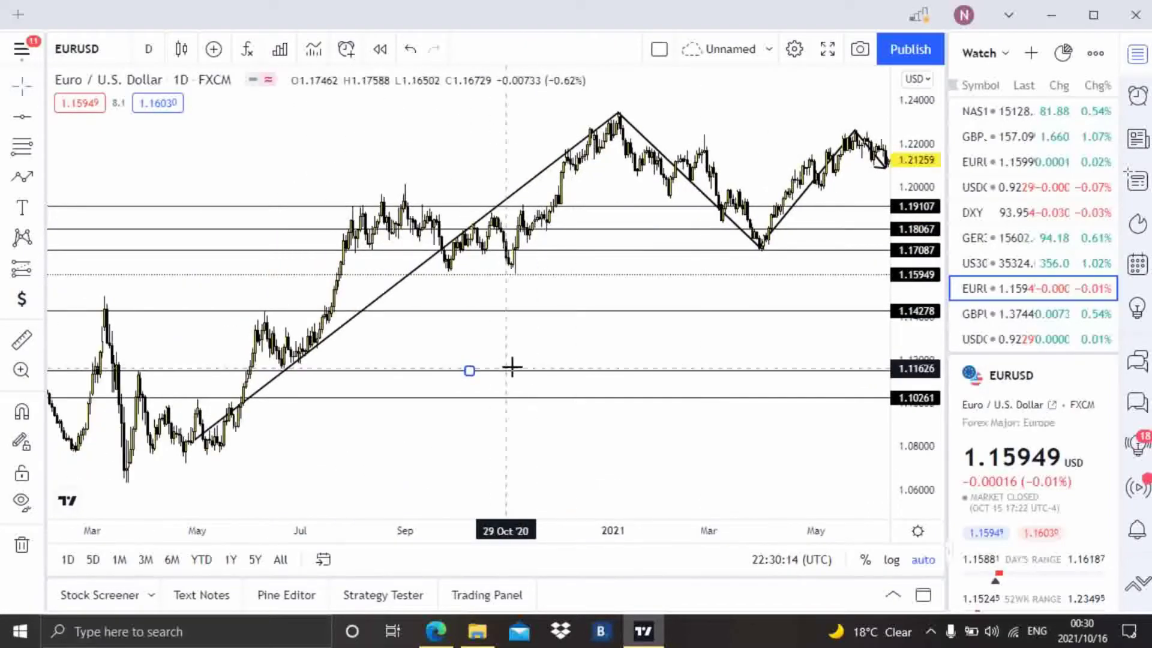
left_click(144, 50)
left_click(180, 295)
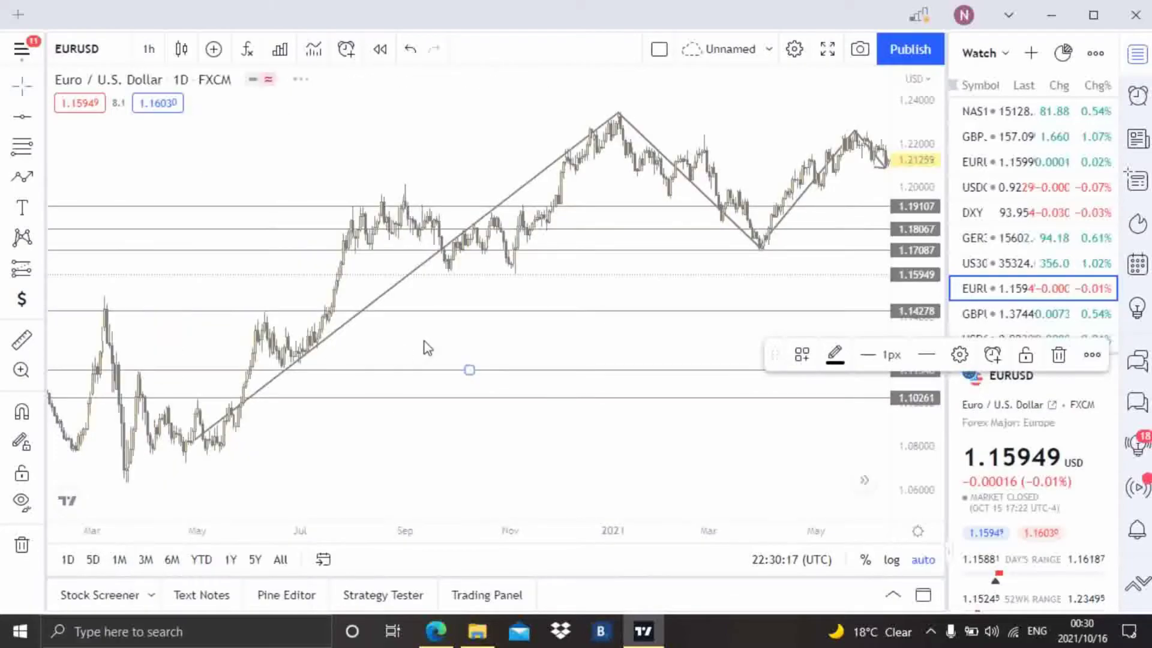
Examine the hourly candles of October and late September 2021 below the dip level of the M.
scroll(558, 399, "up", 3)
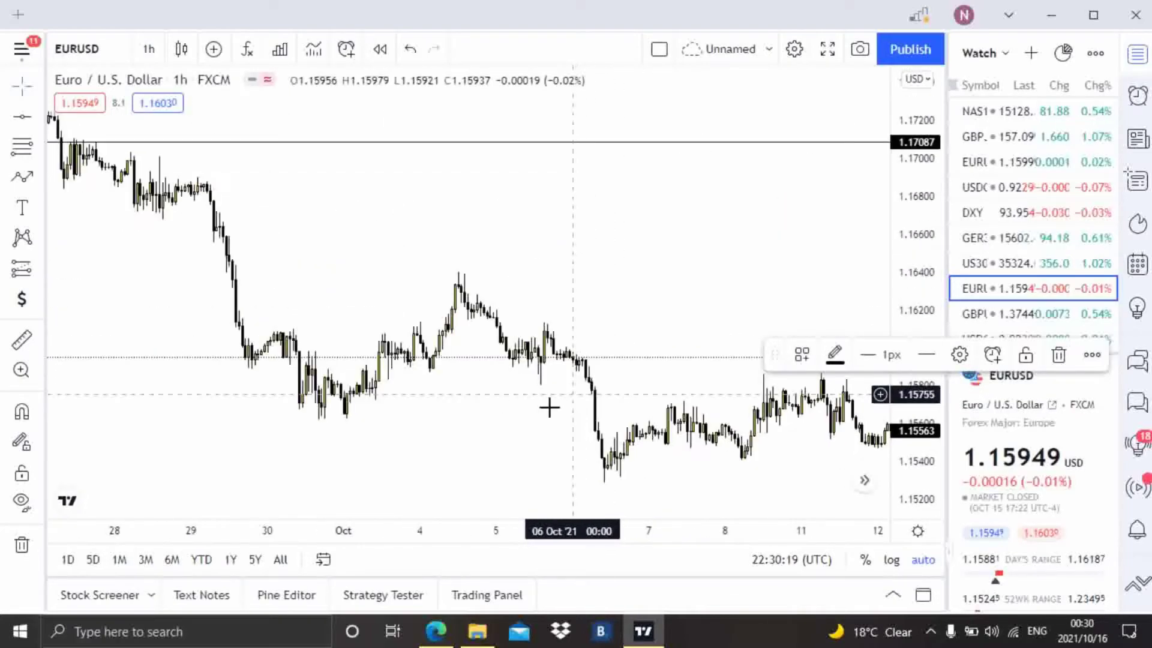
scroll(519, 419, "up", 1)
mouse_move(519, 419)
left_mouse_down()
mouse_move(283, 408)
mouse_move(350, 410)
left_mouse_up()
left_click_drag(701, 403, 524, 389)
left_click_drag(394, 252, 778, 249)
scroll(509, 306, "down", 3)
left_click_drag(324, 416, 669, 384)
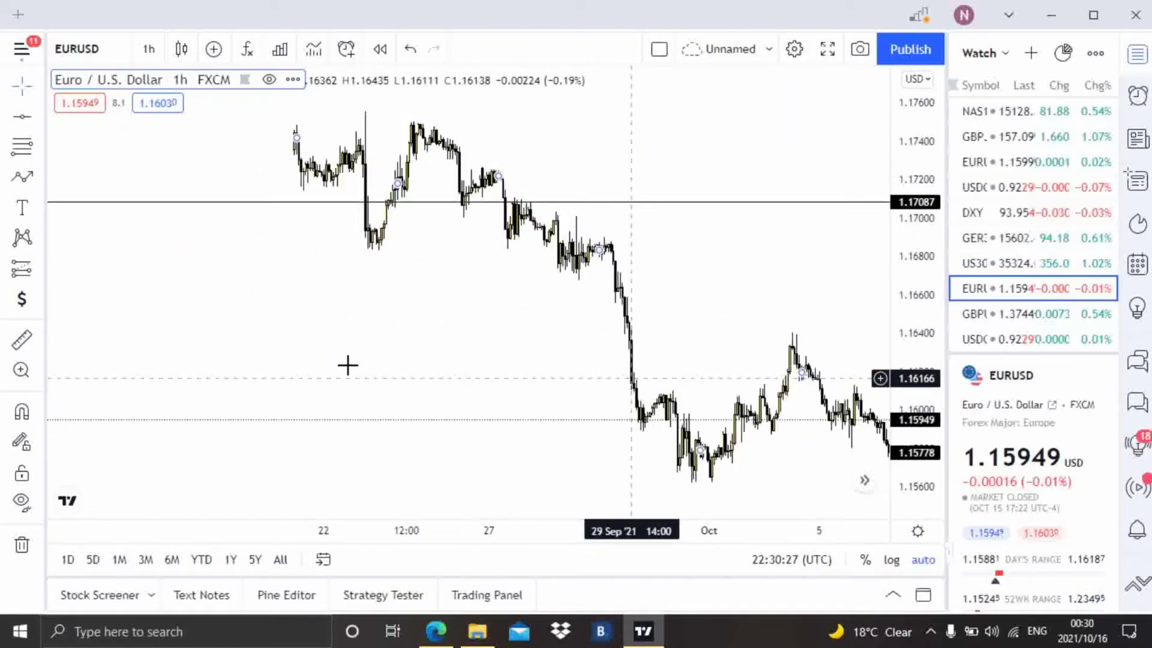
scroll(286, 328, "down", 2)
Examine the hourly candles around 13 September 2021 near the 1.181 line for a smaller W pattern.
left_click_drag(312, 326, 486, 320)
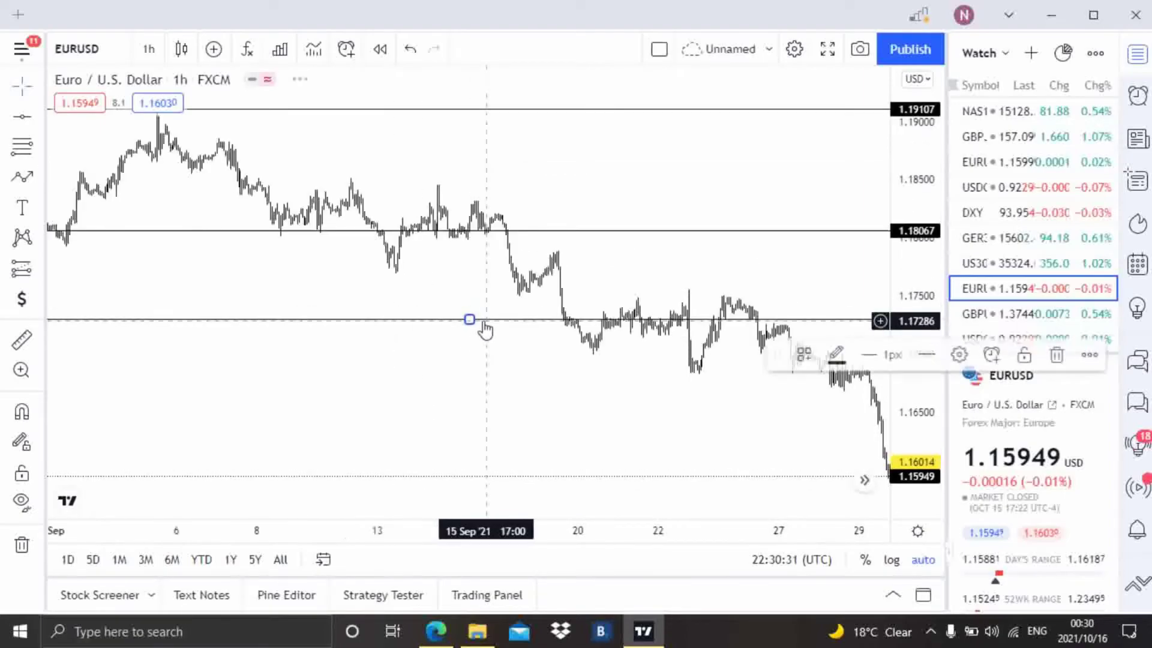
left_click_drag(409, 350, 440, 360)
scroll(442, 339, "up", 3)
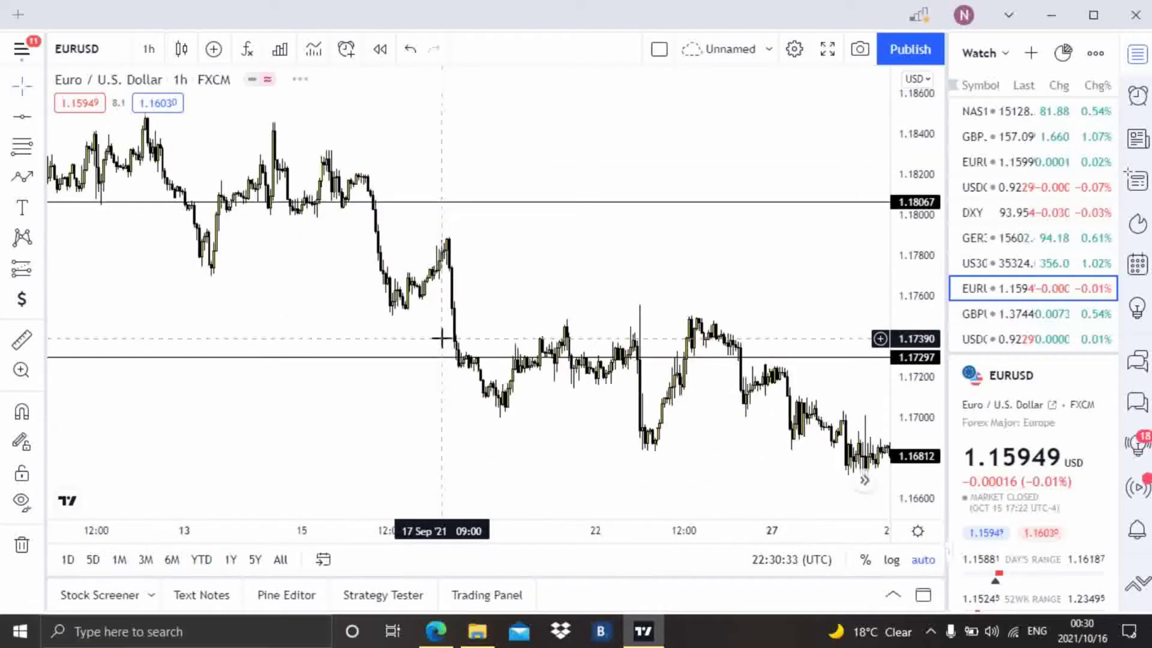
left_click_drag(258, 261, 382, 259)
scroll(382, 261, "up", 3)
left_click_drag(118, 299, 474, 300)
scroll(343, 307, "up", 3)
left_click_drag(150, 322, 420, 322)
left_click_drag(306, 349, 390, 349)
scroll(389, 350, "left", 2)
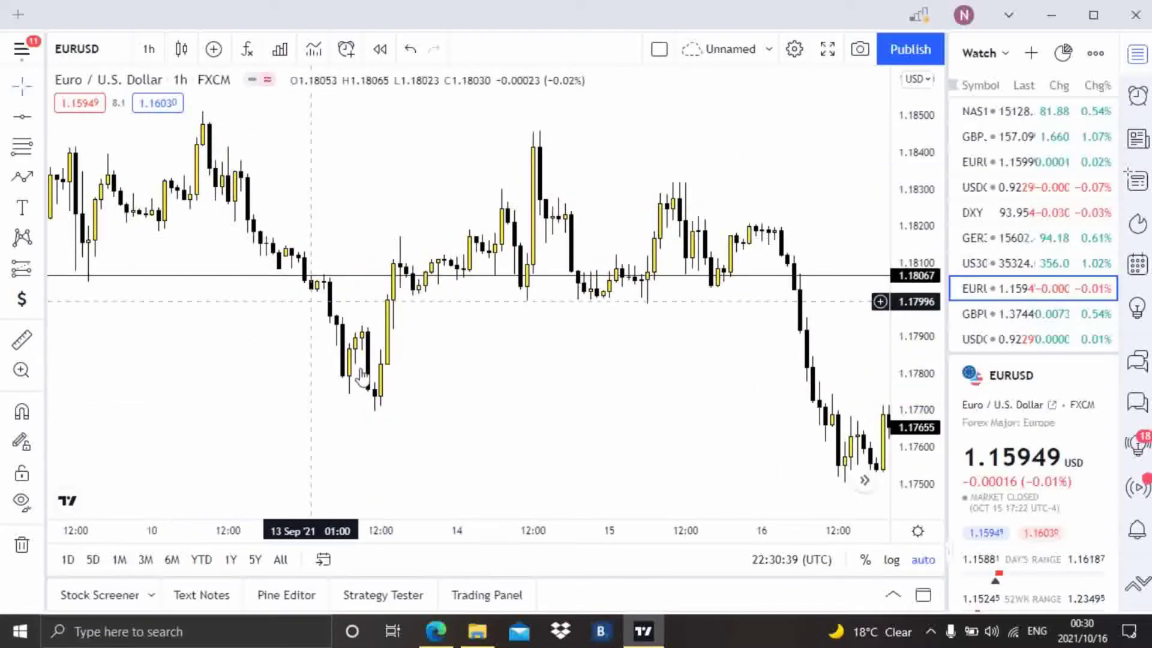
Trace a W with the Path tool from the 10 September high, through both 13 September lows, to the 14 September high near 1.1848.
left_click(23, 180)
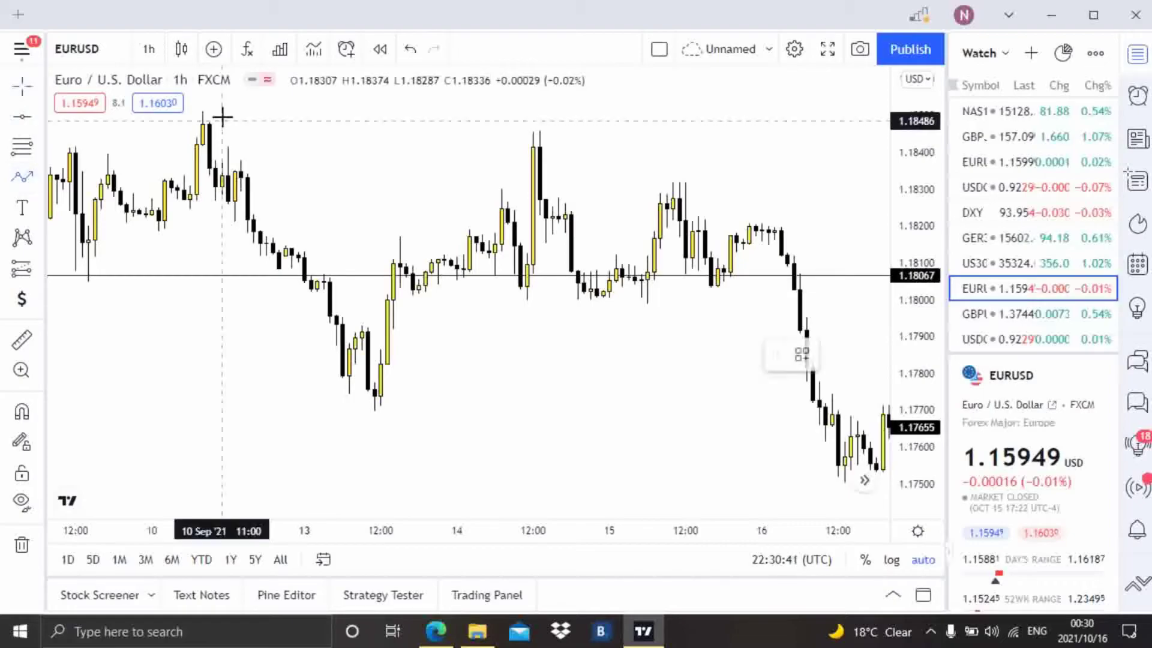
left_click(203, 112)
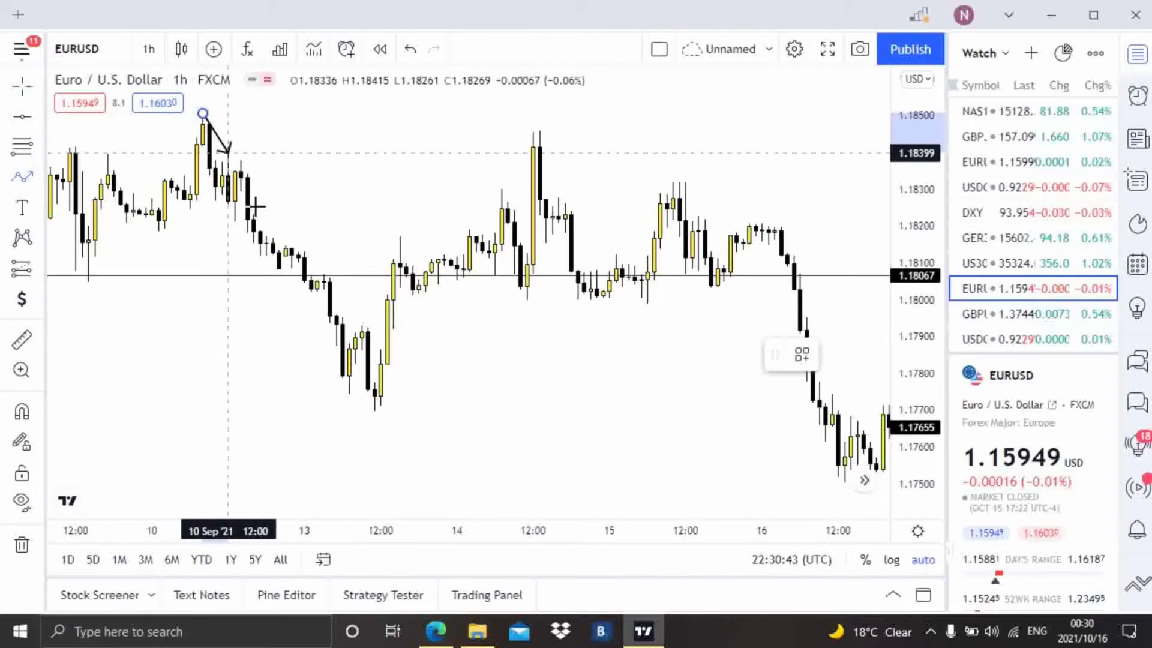
left_click(342, 392)
left_click(361, 329)
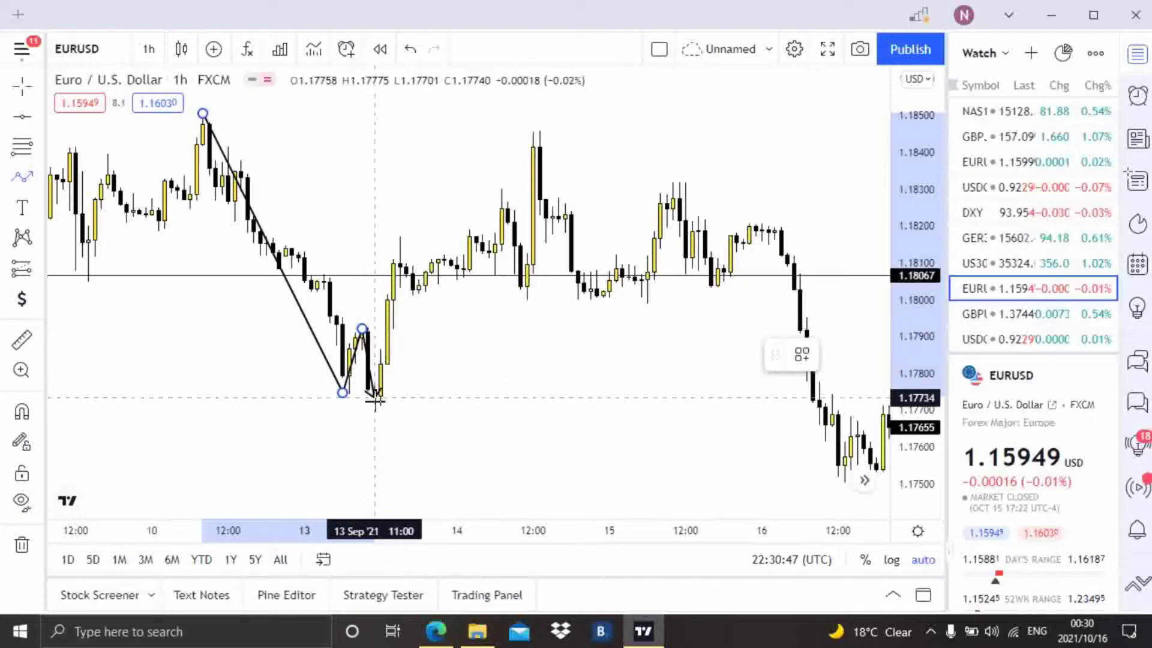
left_click(379, 408)
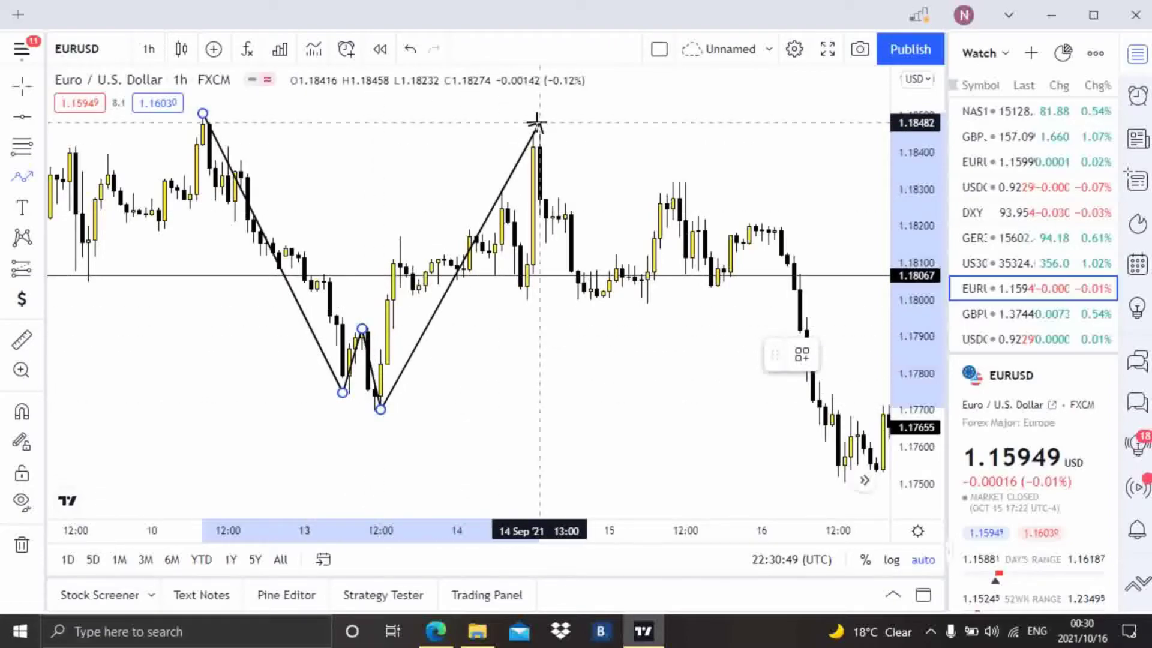
double_click(539, 126)
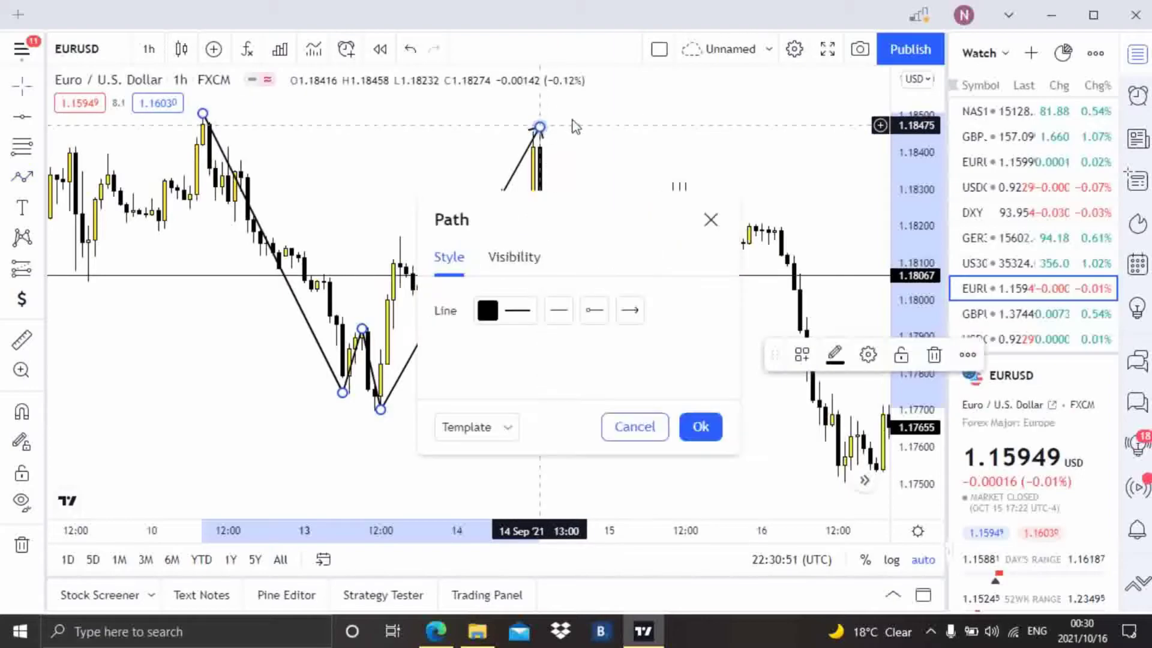
key("Escape")
Move the traced W off the candles into the empty area above the price around 16 to 20 September.
left_click_drag(506, 334, 567, 342)
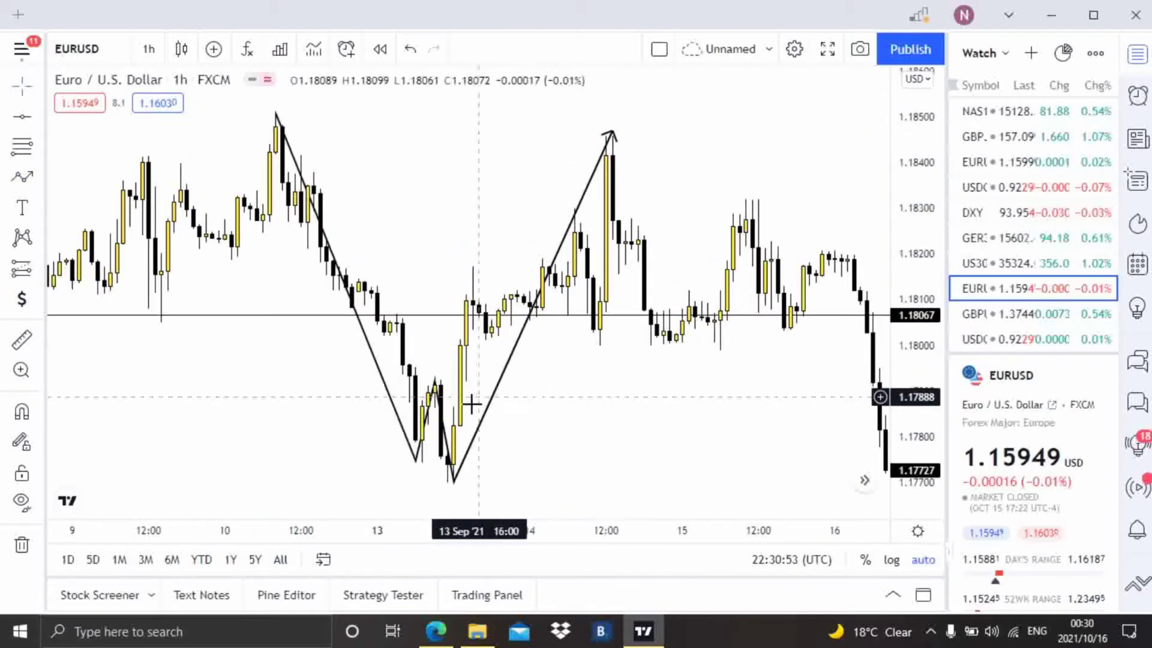
scroll(531, 377, "down", 5)
left_click_drag(490, 404, 268, 387)
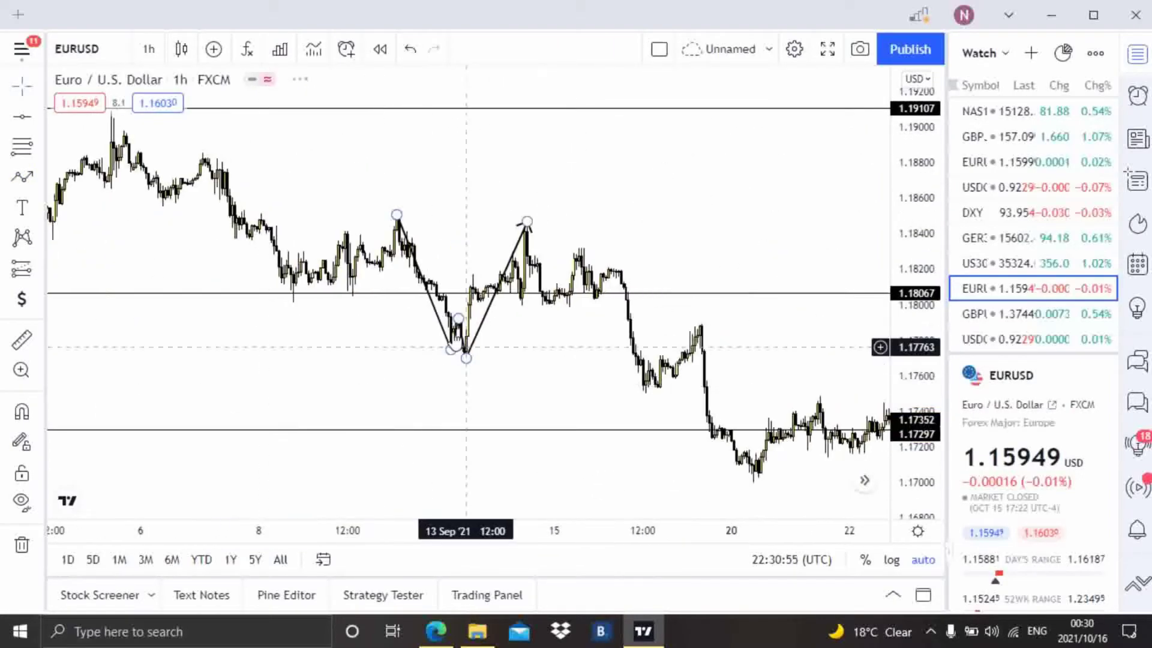
mouse_move(483, 320)
left_mouse_down()
mouse_move(579, 250)
mouse_move(717, 225)
mouse_move(701, 241)
left_mouse_up()
left_click(704, 235)
left_click_drag(599, 294, 488, 348)
scroll(507, 303, "down", 3)
scroll(507, 304, "up", 3)
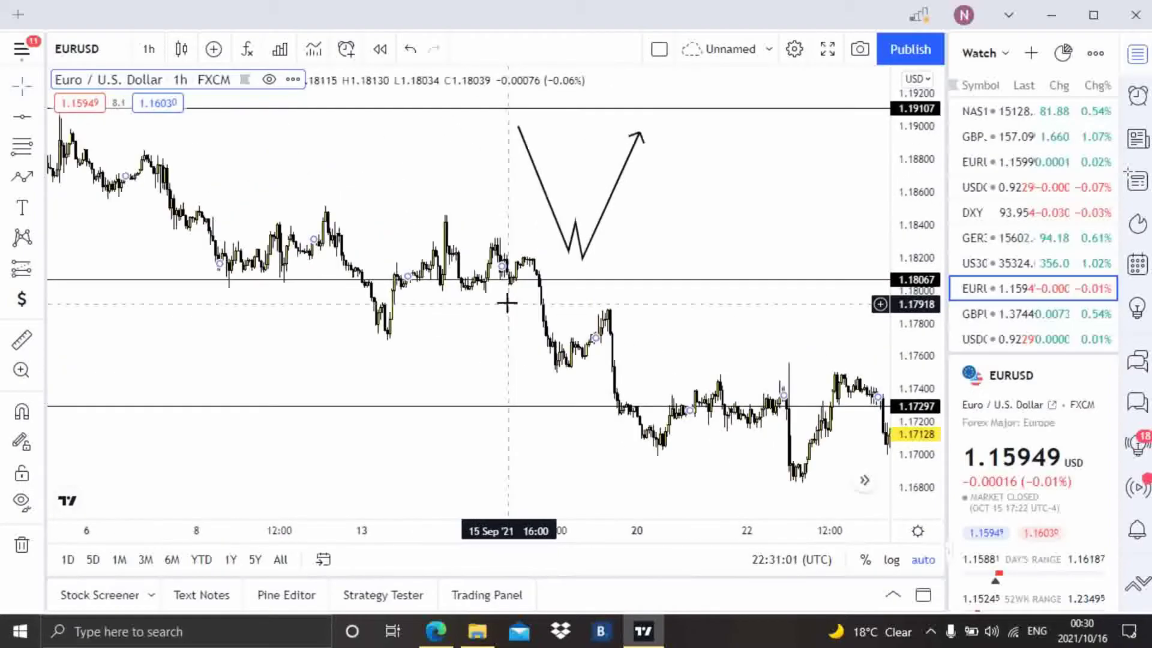
Draw a horizontal trend line at about 1.1845 from the W's middle peak across its last leg.
left_click(40, 118)
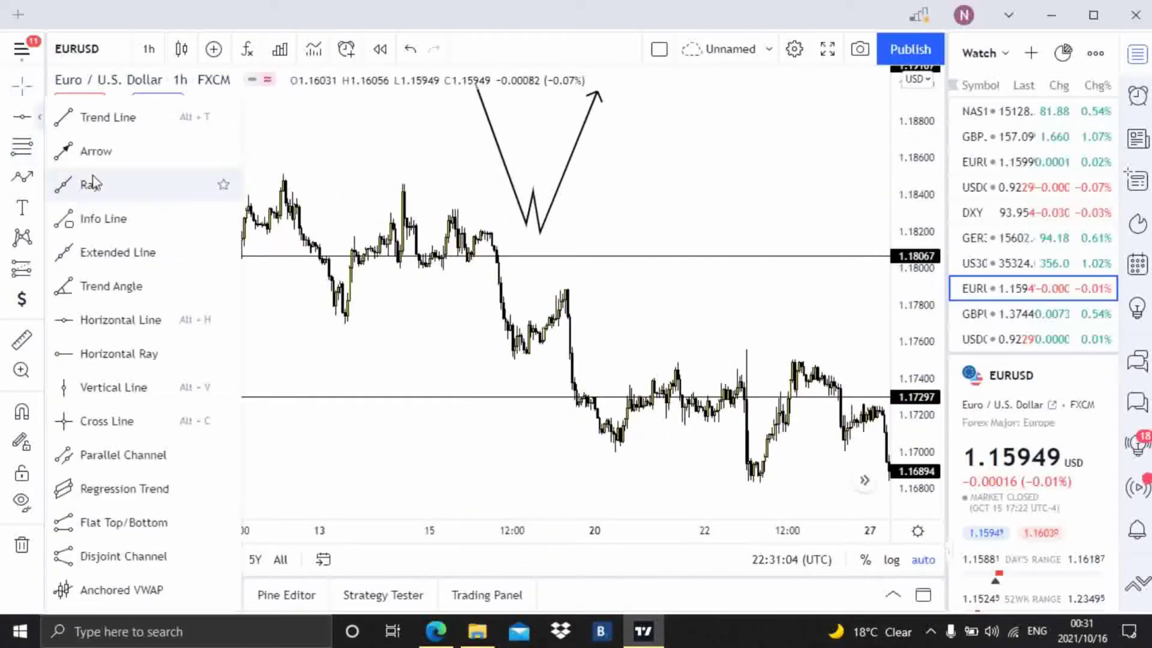
left_click(117, 128)
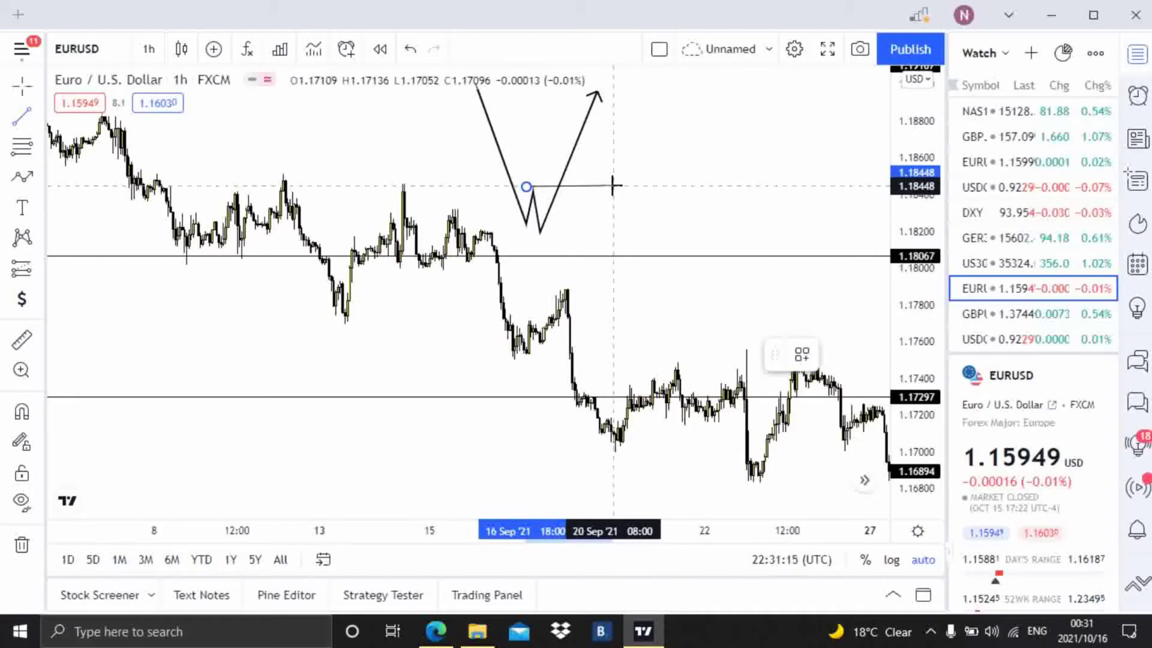
left_click(613, 186)
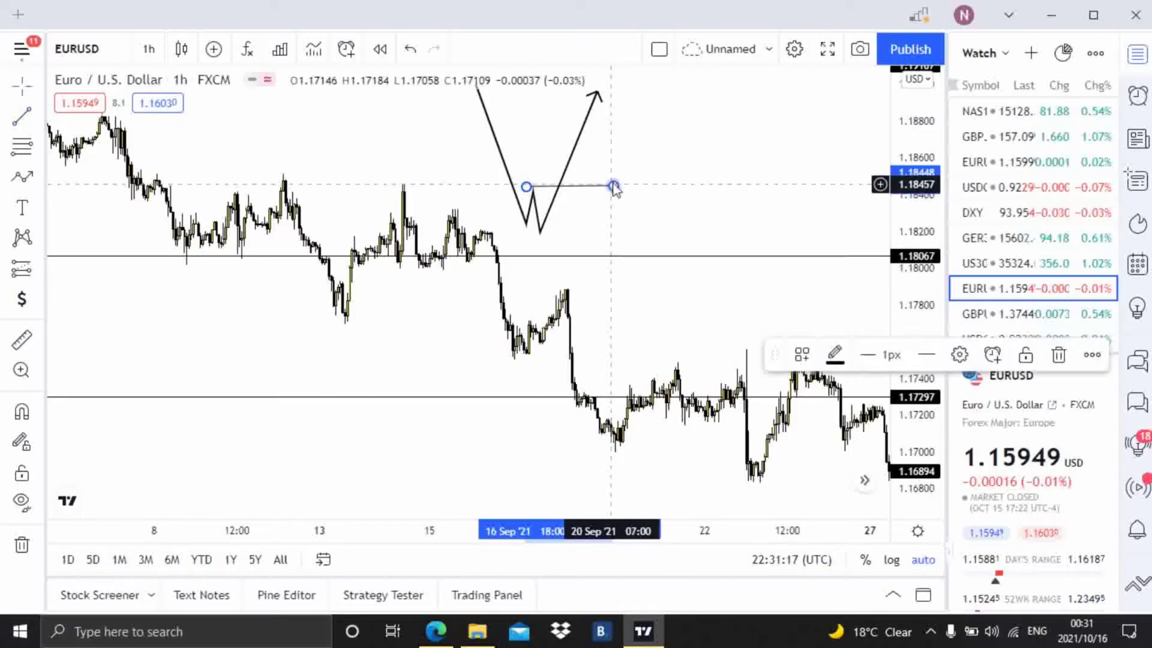
left_click(613, 178)
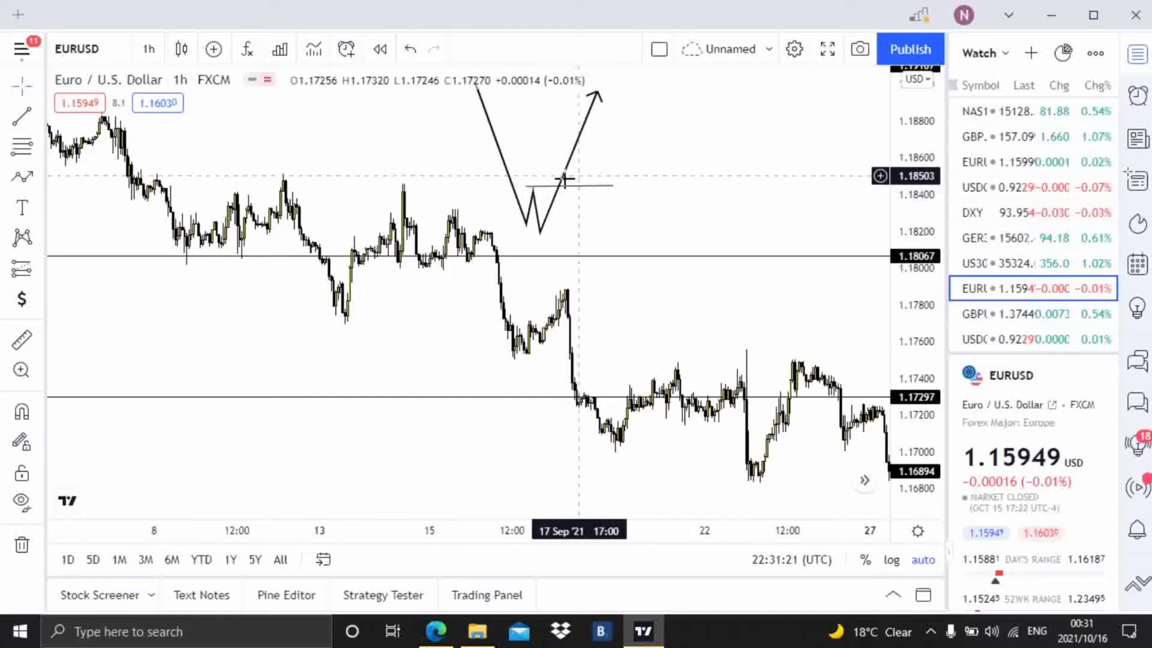
Shorten the last leg of the example W so that it ends just above the neckline, at about 1.186.
left_click_drag(570, 229, 344, 226)
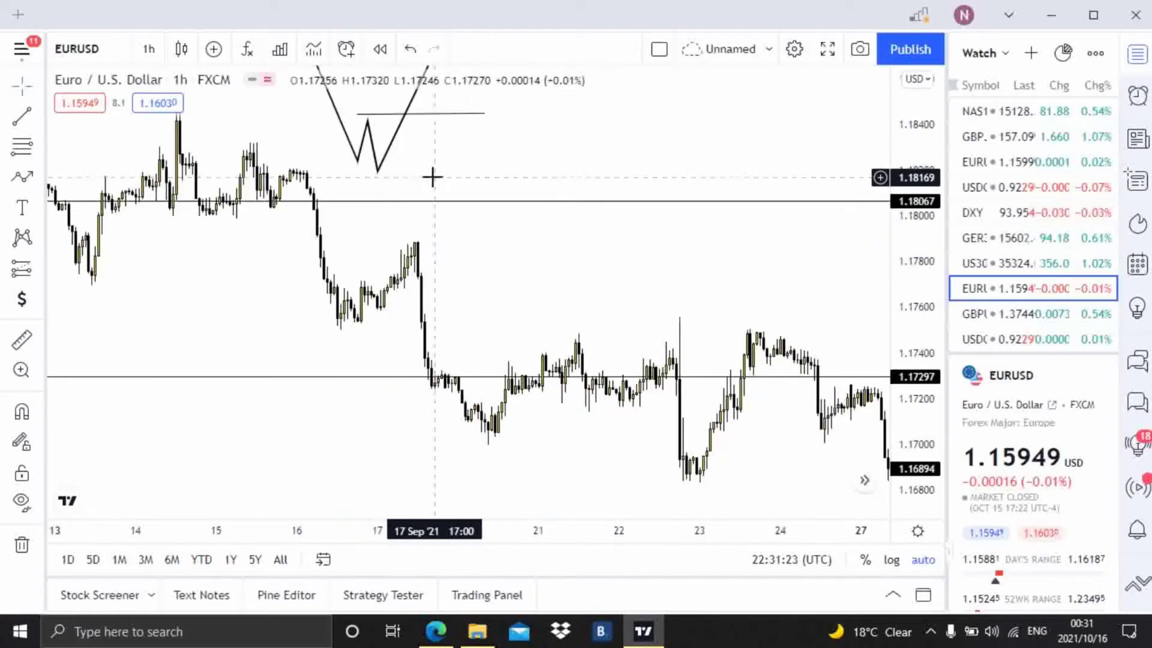
scroll(431, 178, "down", 3)
left_click_drag(919, 170, 925, 199)
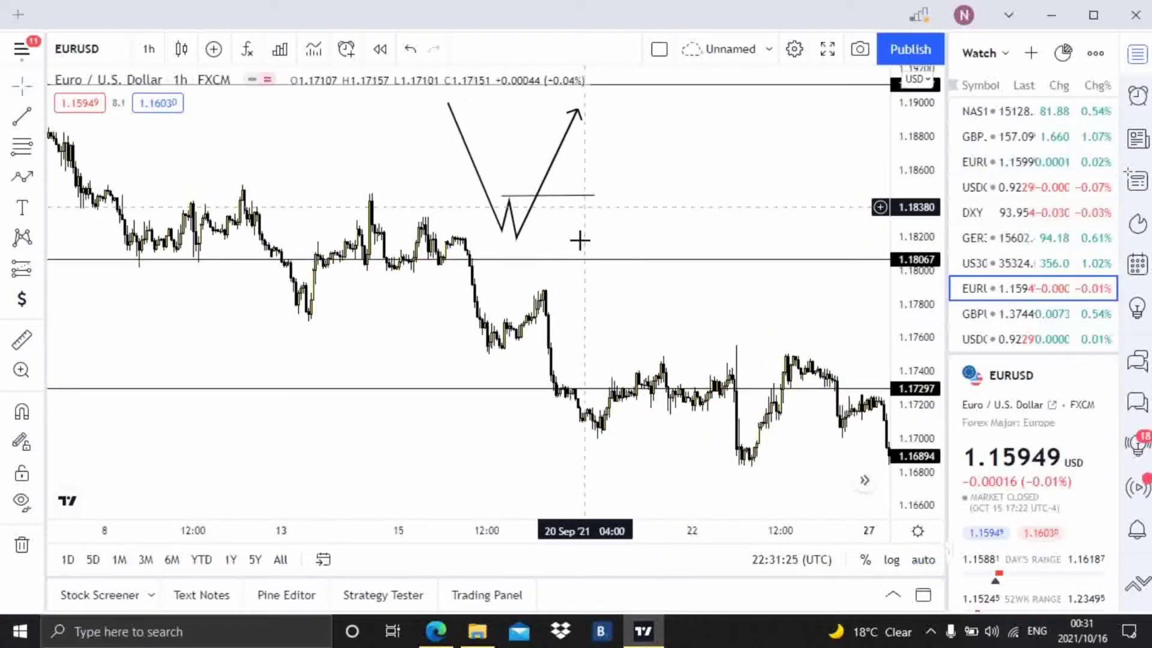
left_click_drag(581, 239, 586, 318)
left_click_drag(581, 213, 543, 273)
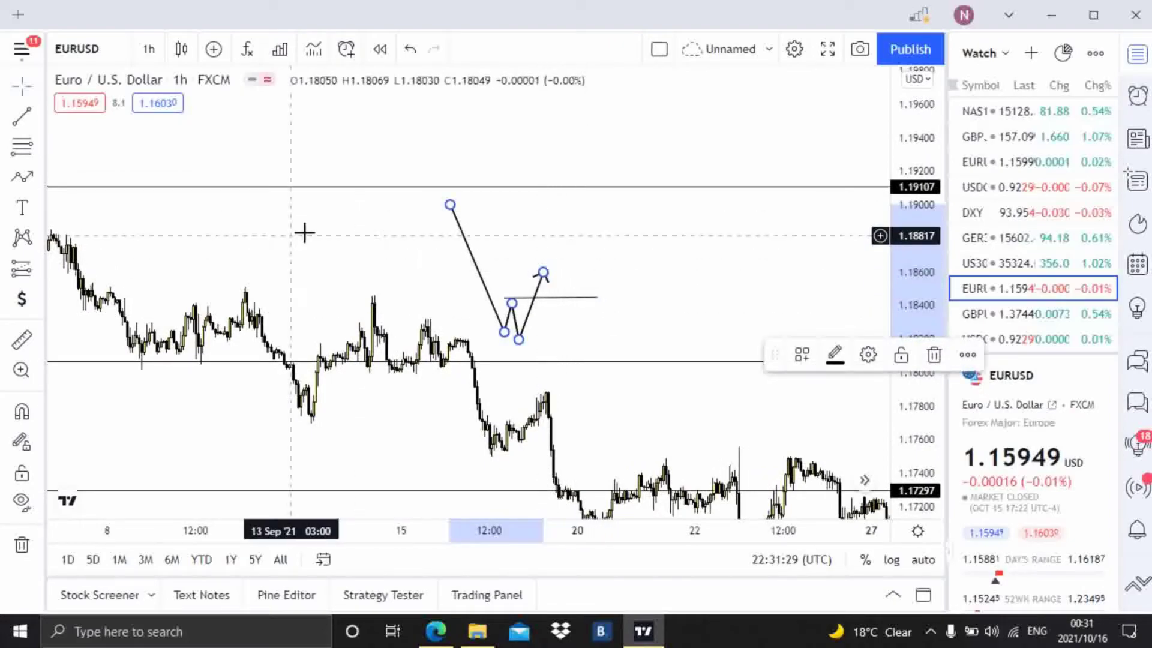
left_click(527, 259)
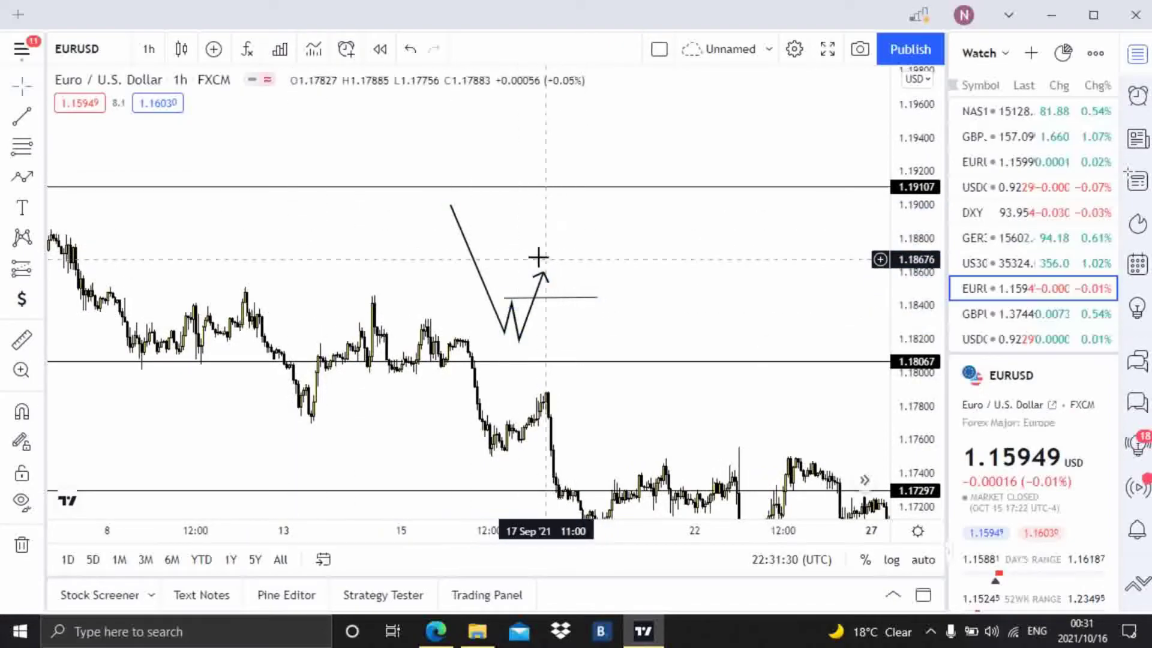
Draw a path from the W's tip down to the neckline at about 1.1845 and up to about 1.190 to show the retest.
left_click(36, 121)
left_click(32, 126)
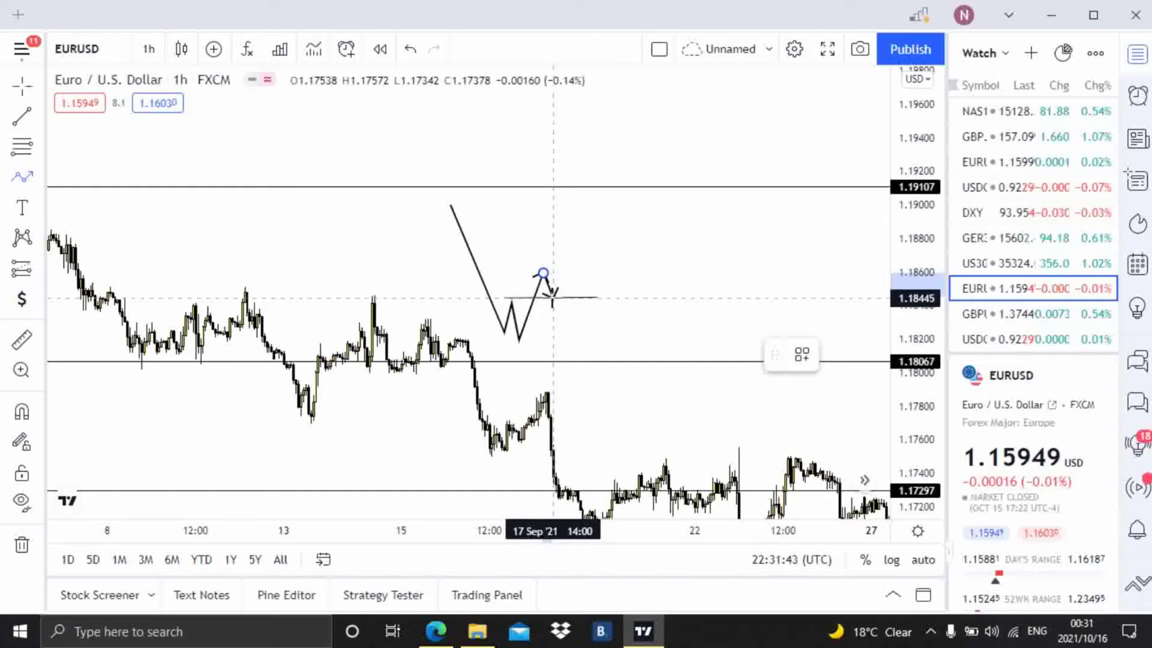
left_click(553, 298)
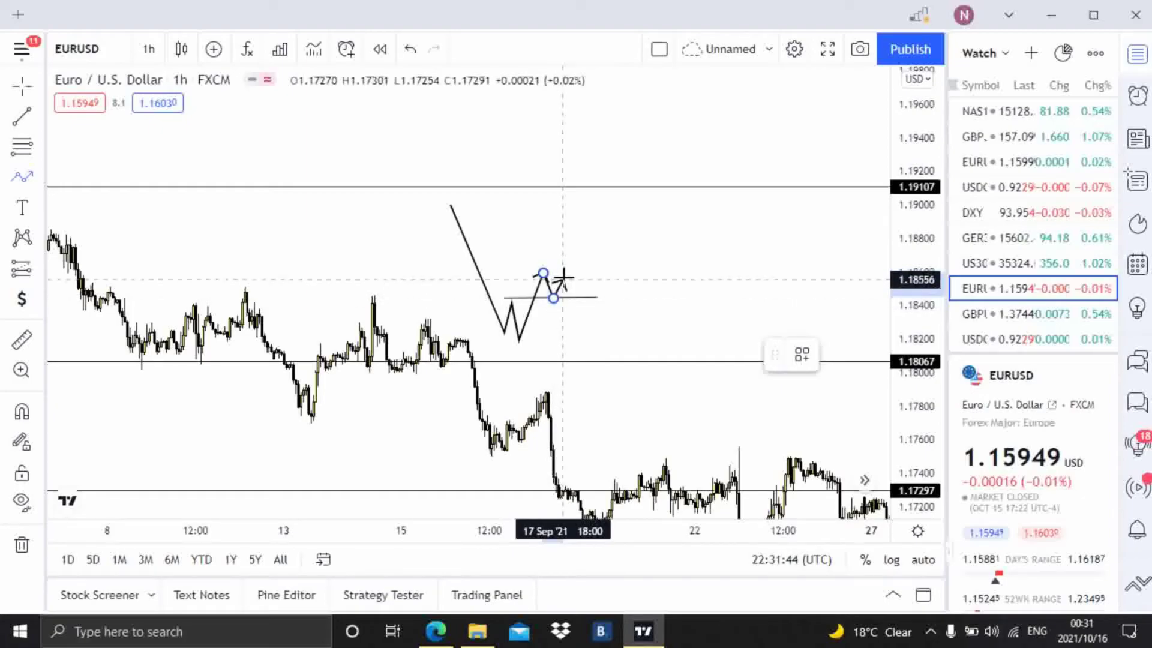
left_click(599, 206)
left_click(604, 205)
left_click(722, 259)
Move the 1.18067 horizontal line down to the middle peak of the 13 September W, at about 1.1794.
scroll(704, 277, "down", 3)
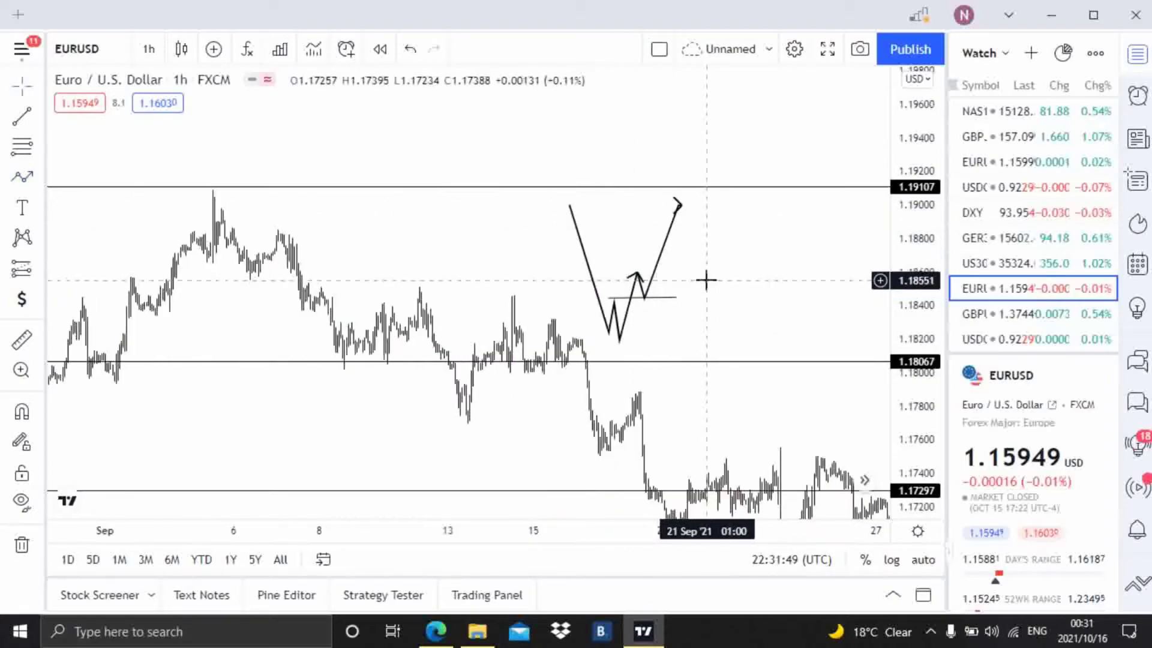
scroll(701, 273, "down", 2)
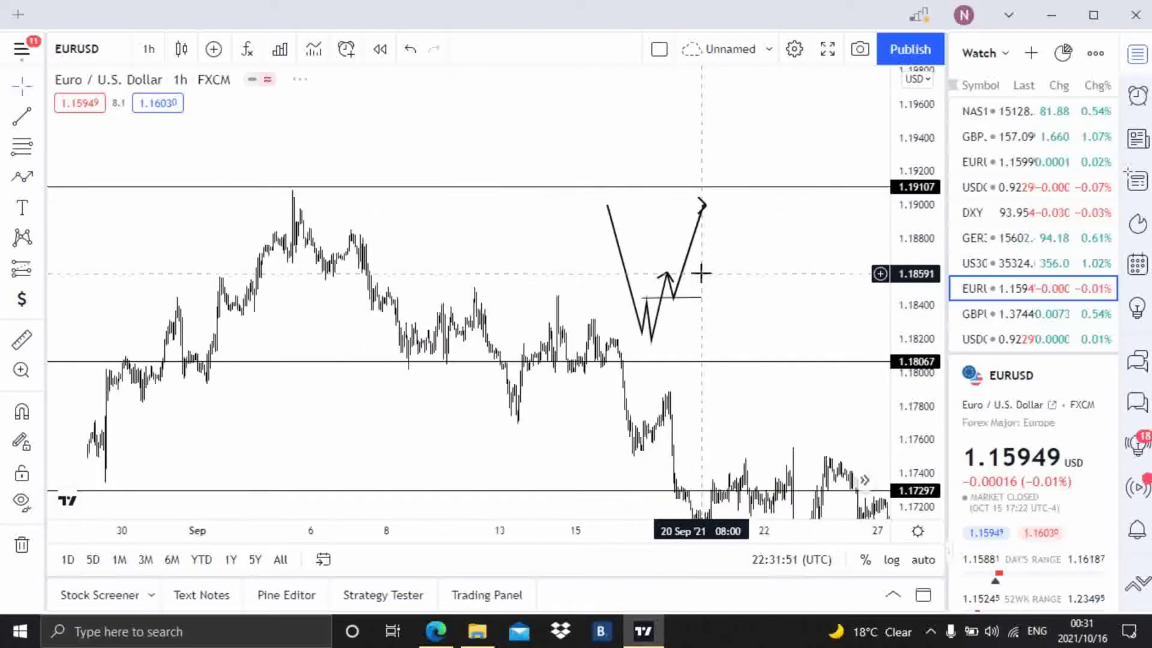
scroll(599, 375, "up", 4)
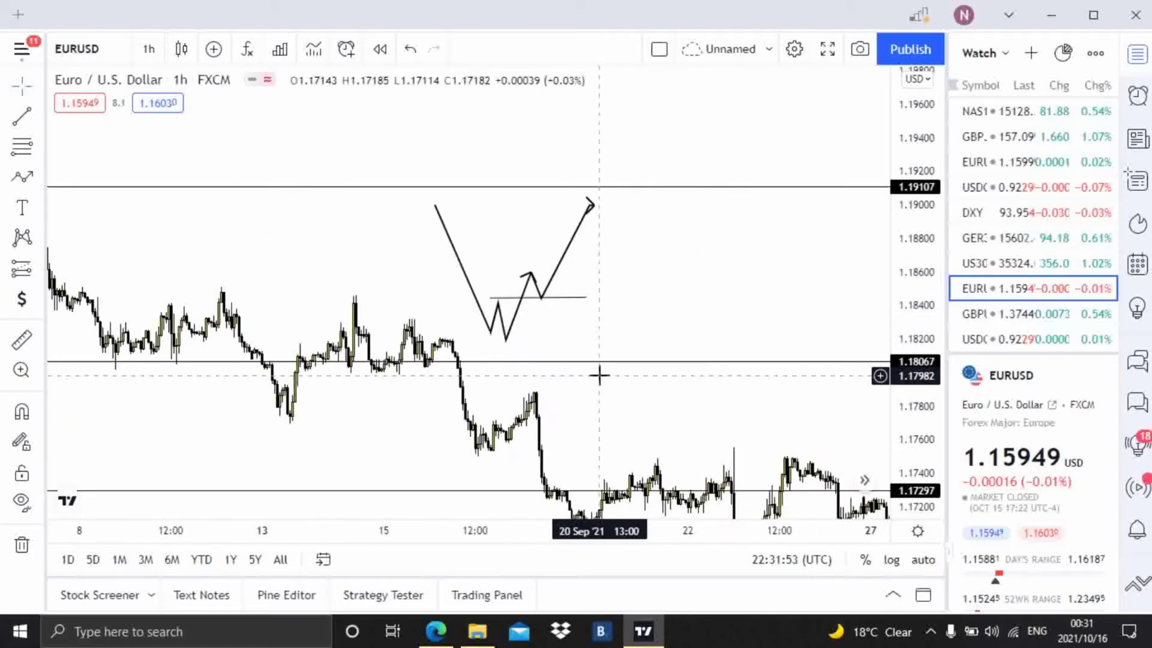
left_click_drag(235, 415, 645, 420)
left_click_drag(304, 437, 546, 427)
scroll(533, 428, "up", 3)
scroll(404, 430, "down", 5)
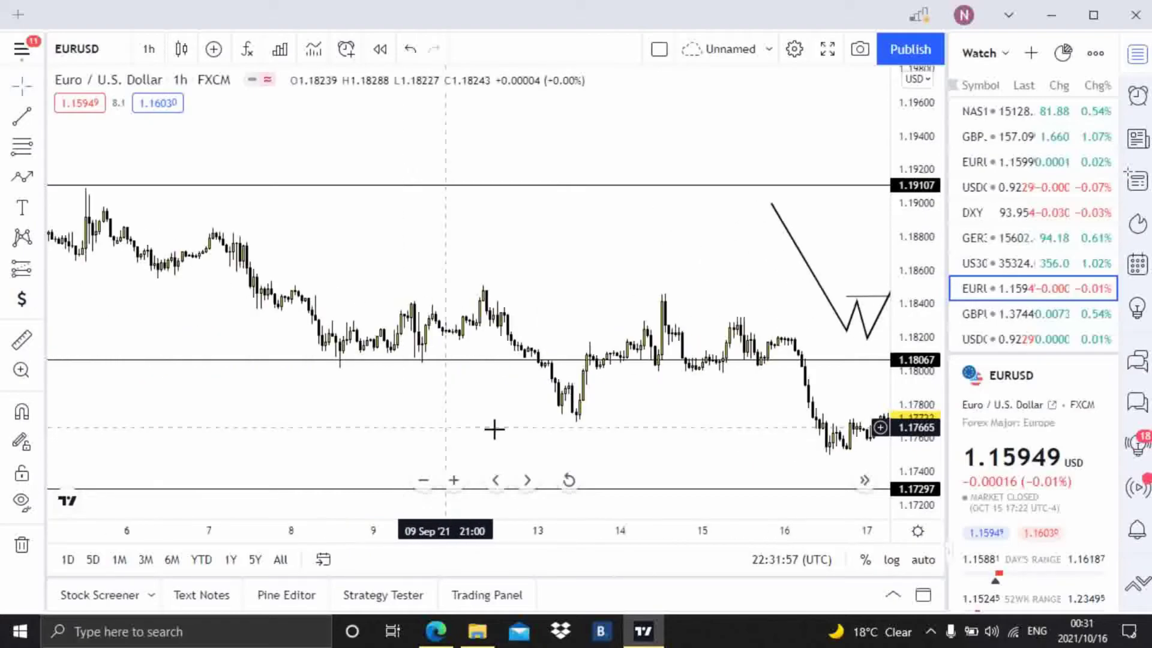
left_click_drag(624, 413, 514, 406)
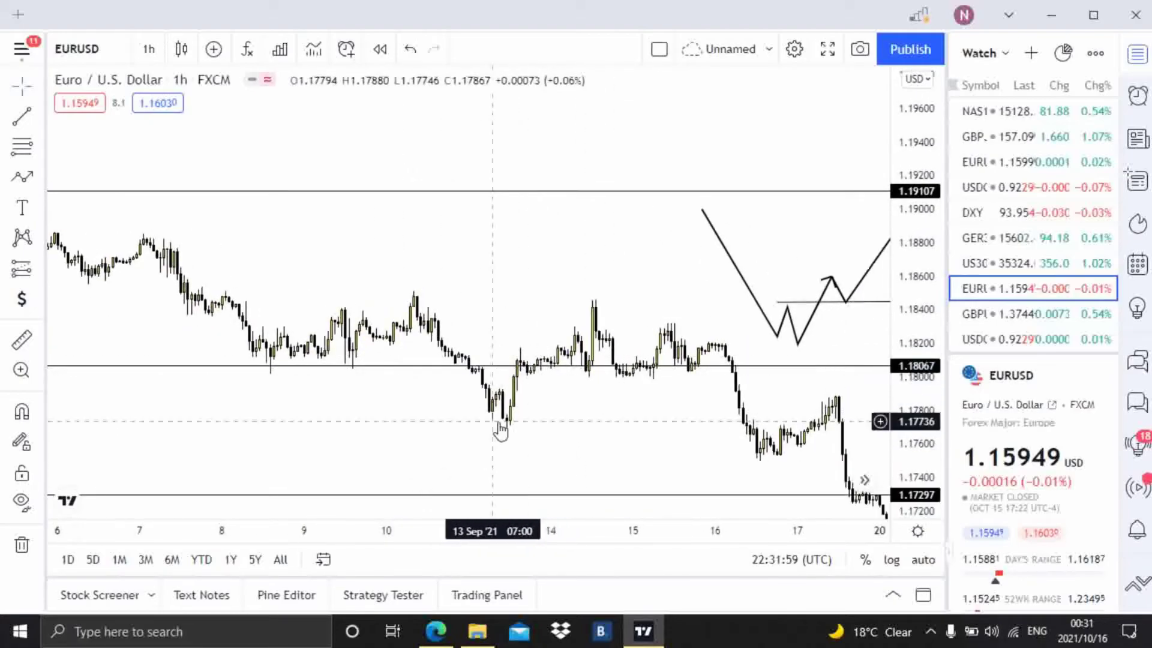
left_click(519, 367)
left_click_drag(520, 367, 527, 390)
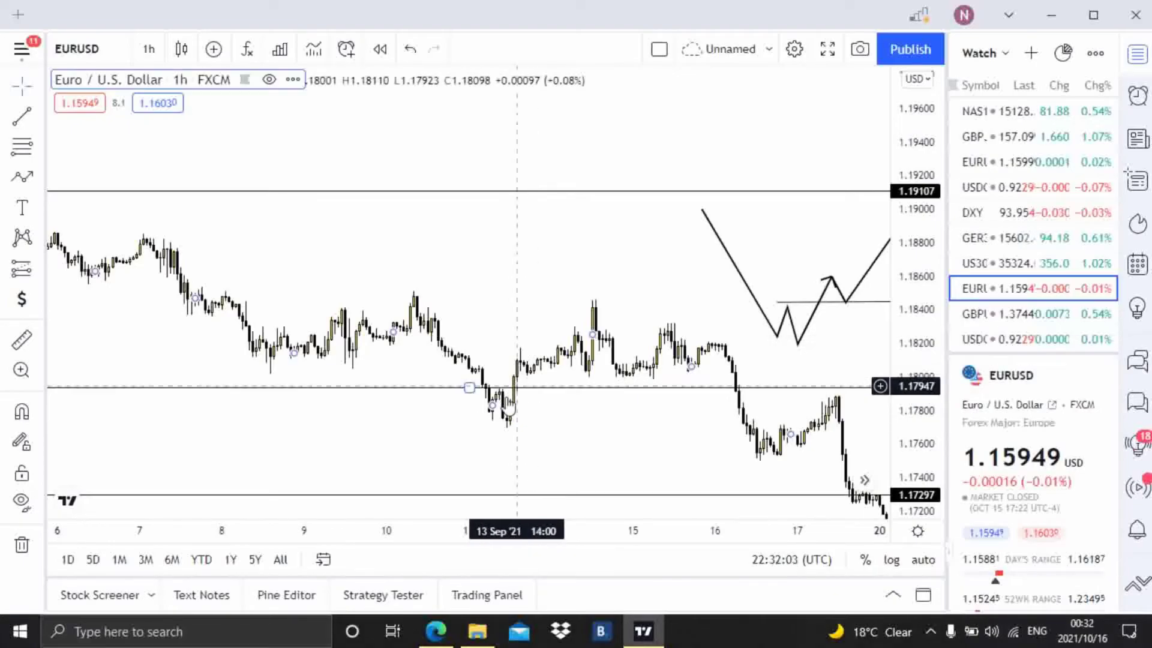
Trace the 13 September W with its breakout to about 1.1815, the pullback, and the rise to the 14 September high near 1.1845.
scroll(537, 397, "up", 3)
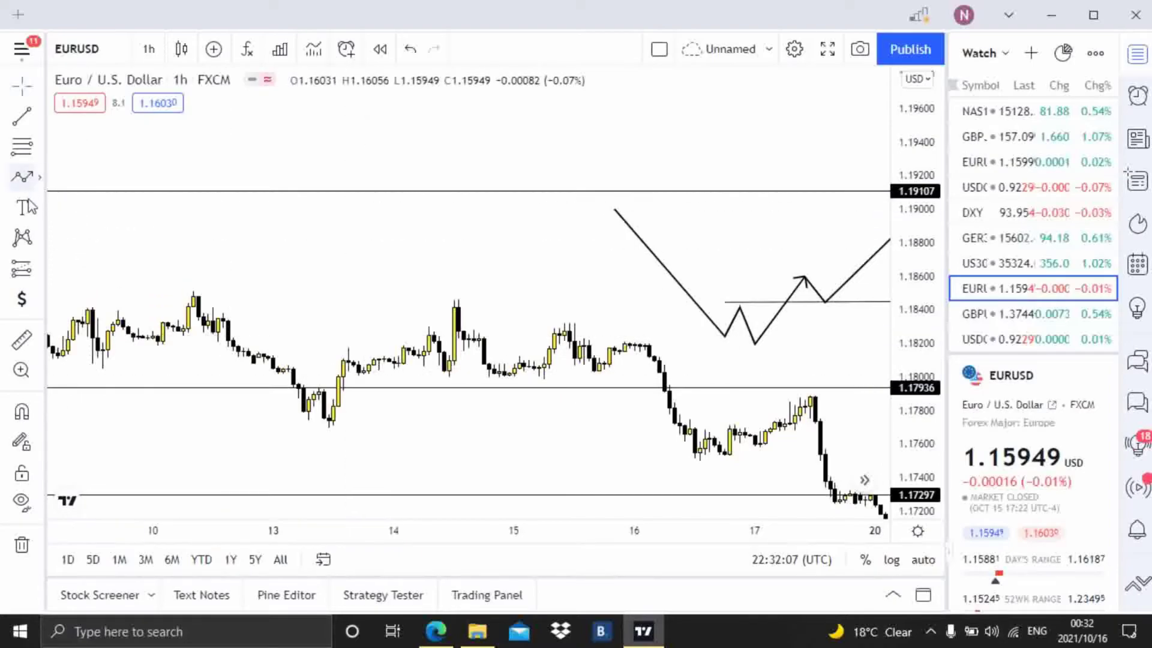
left_click(19, 183)
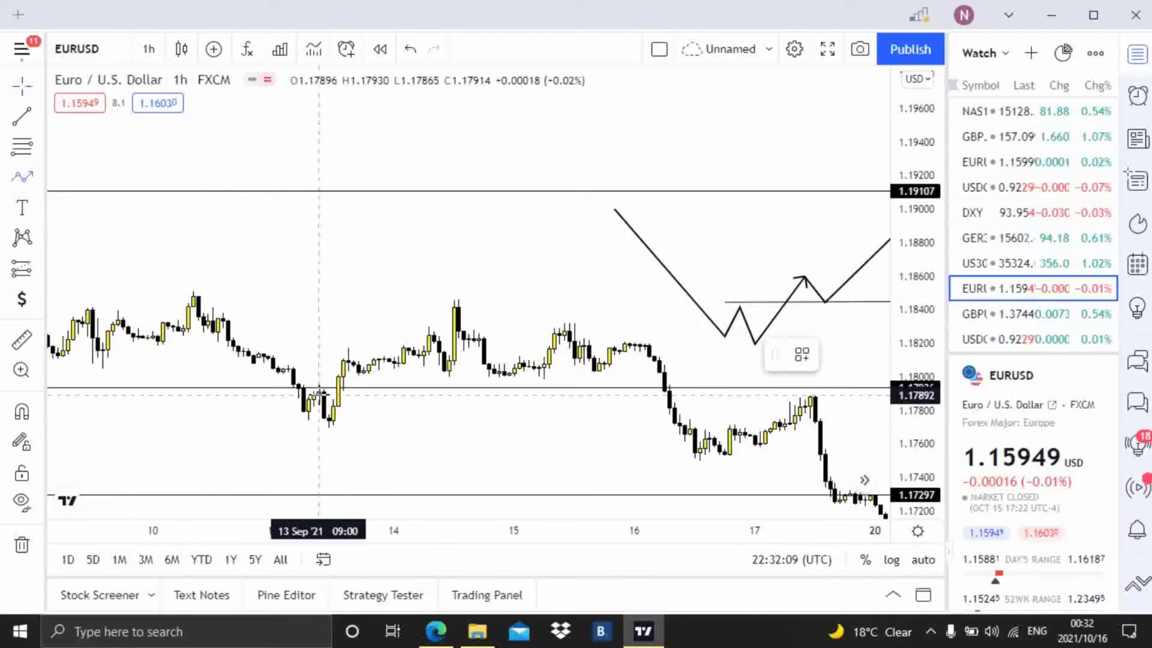
left_click(198, 296)
left_click(308, 412)
left_click(322, 391)
left_click(329, 421)
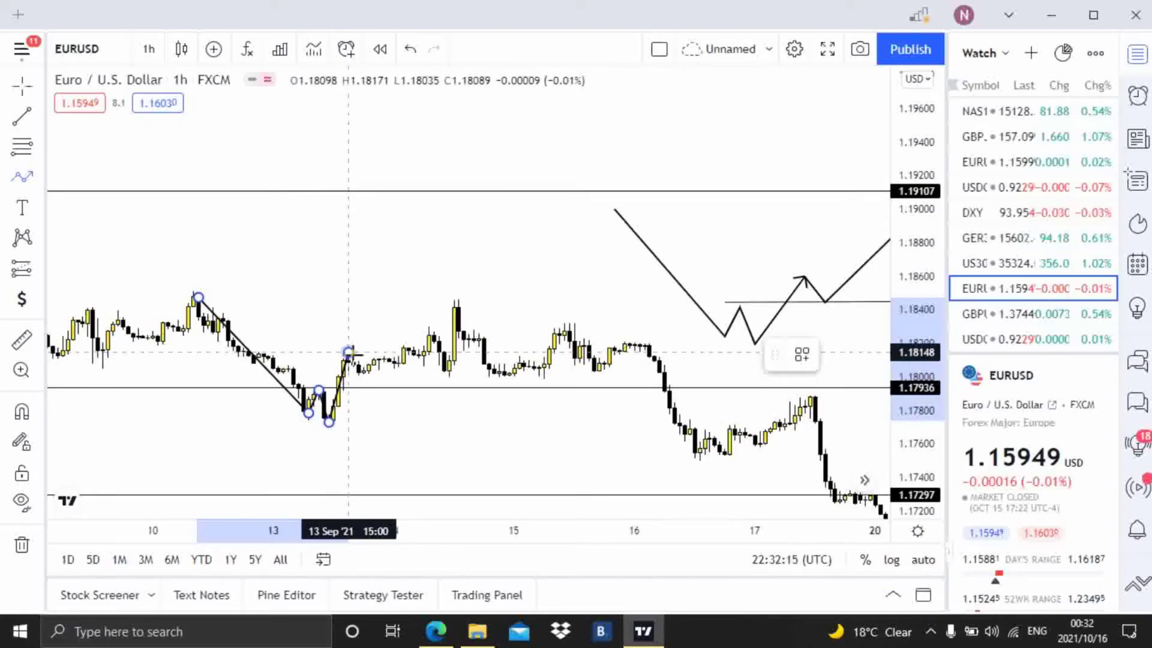
left_click(358, 371)
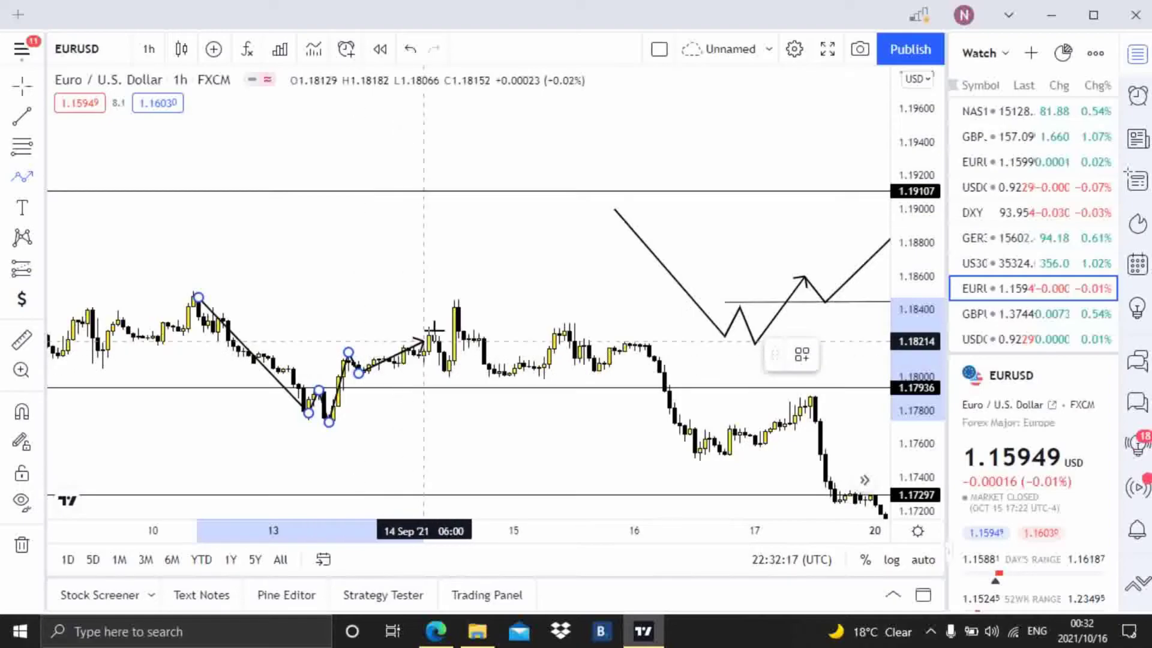
double_click(458, 298)
left_click(712, 219)
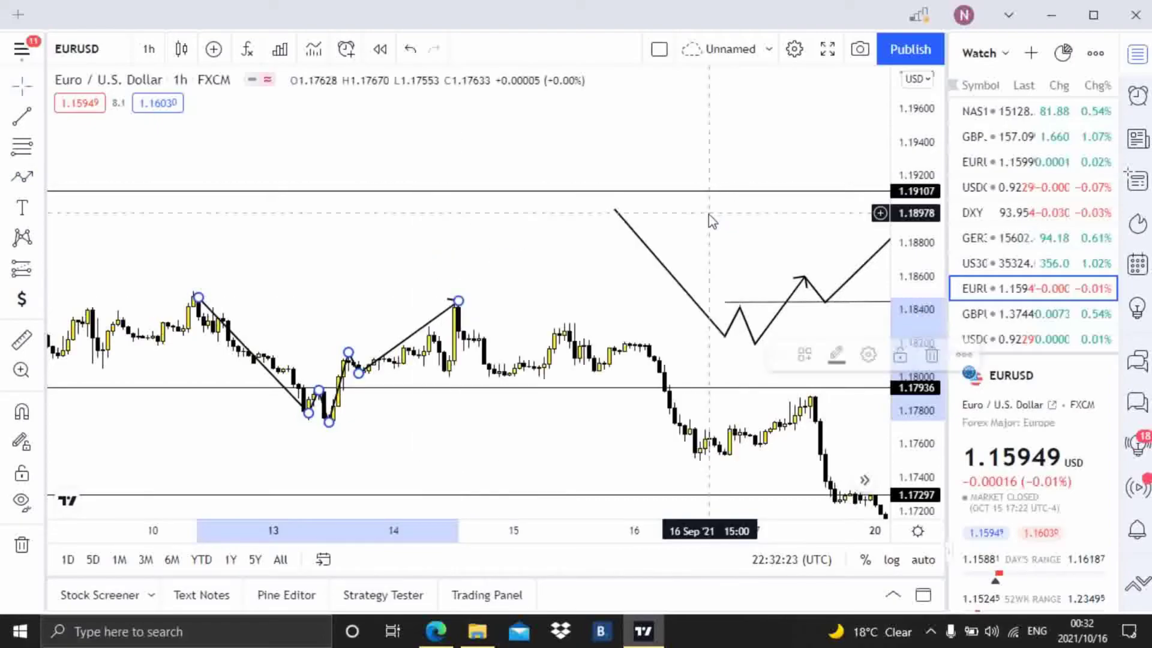
left_click(298, 249)
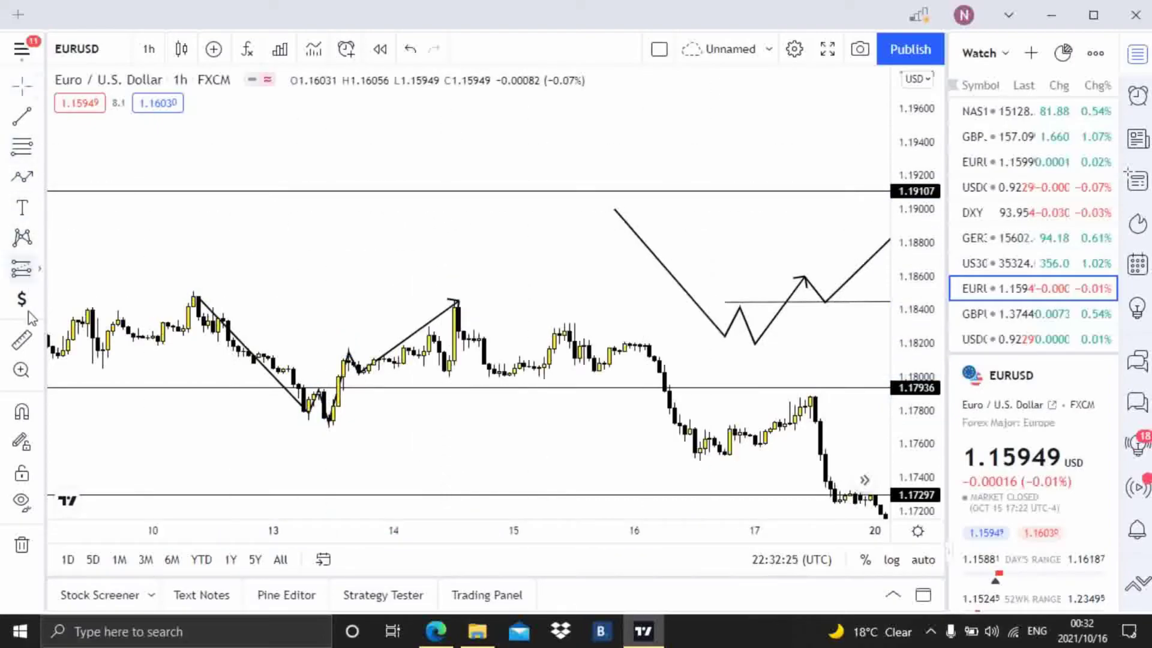
Measure the price distance from the 1.1794 line up to the 14 September high, and clear the measurement.
left_click(23, 342)
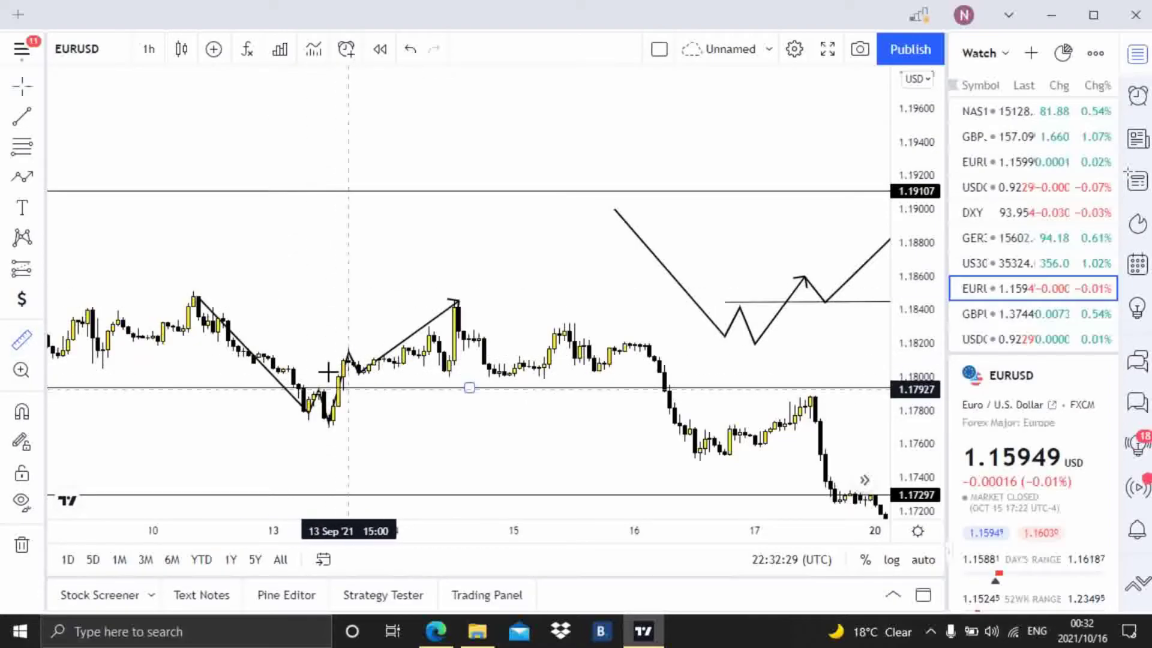
left_click(338, 387)
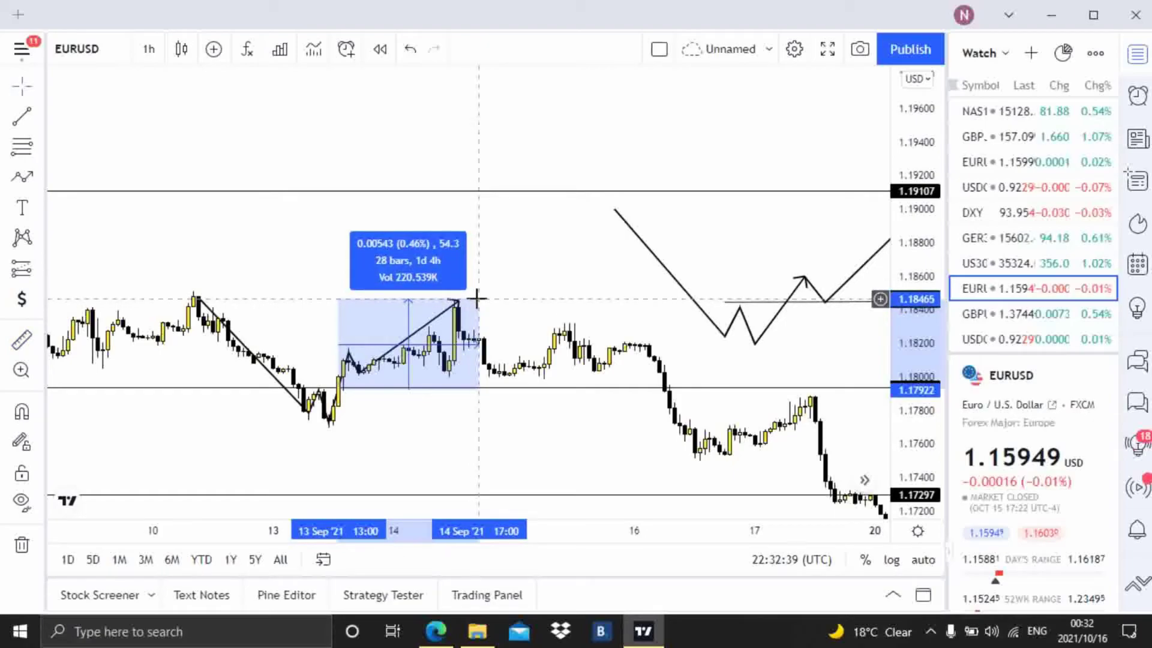
left_click(477, 298)
Look back through the August and early September price action for another W pattern.
scroll(425, 260, "down", 3)
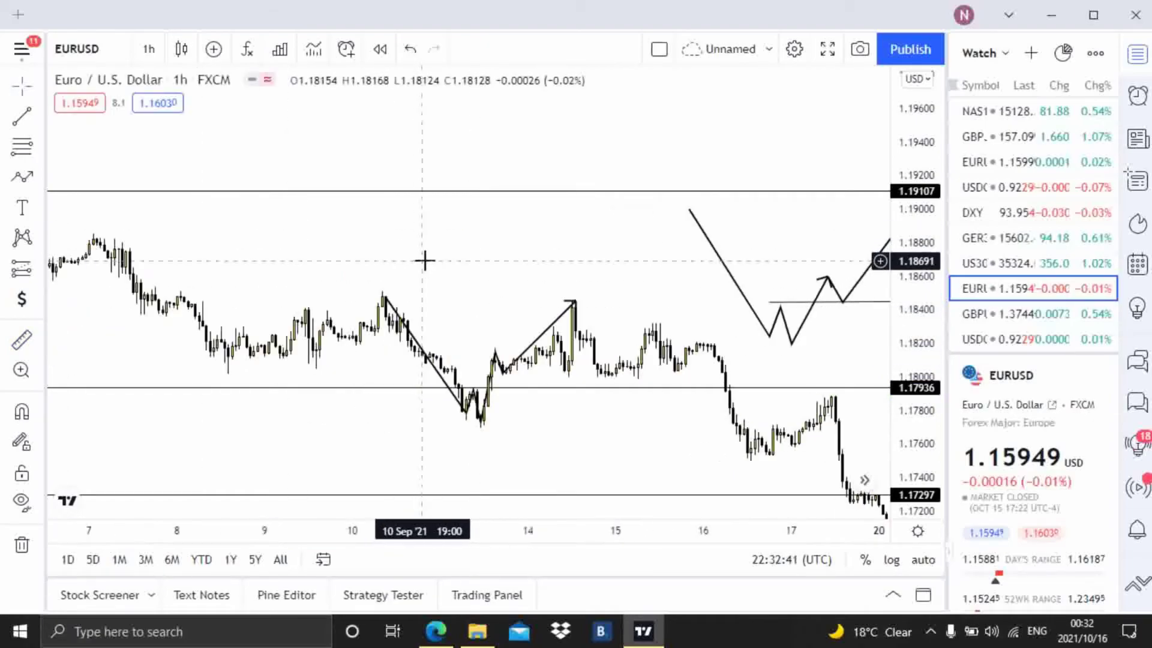
scroll(425, 260, "down", 3)
left_click_drag(306, 360, 507, 360)
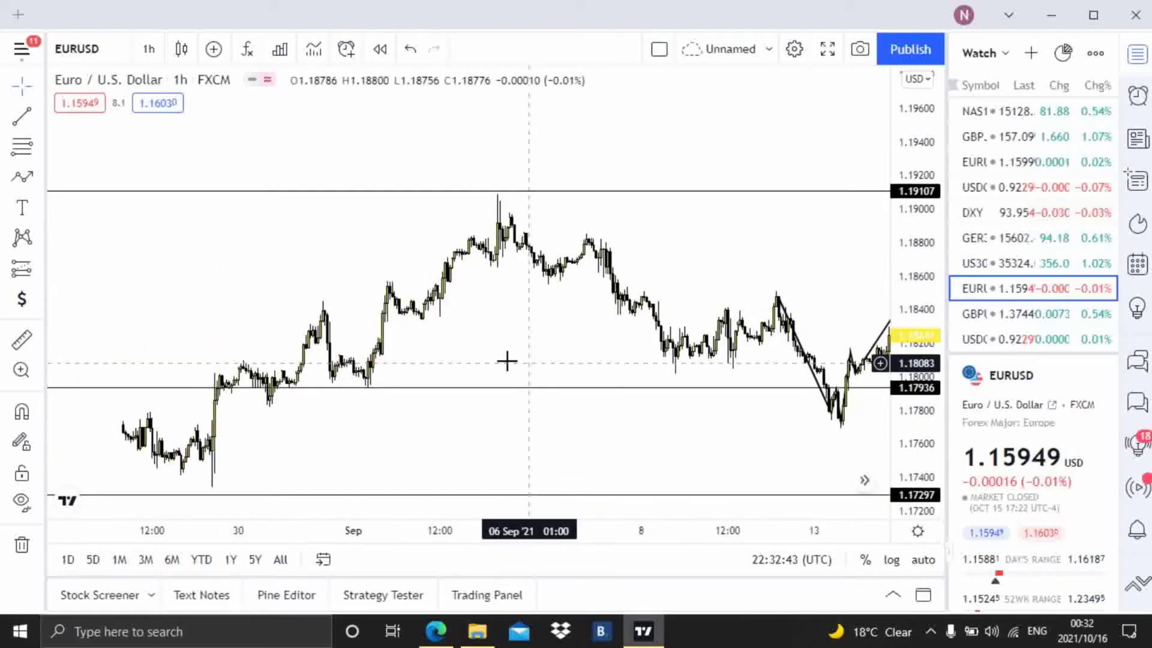
scroll(439, 357, "down", 3)
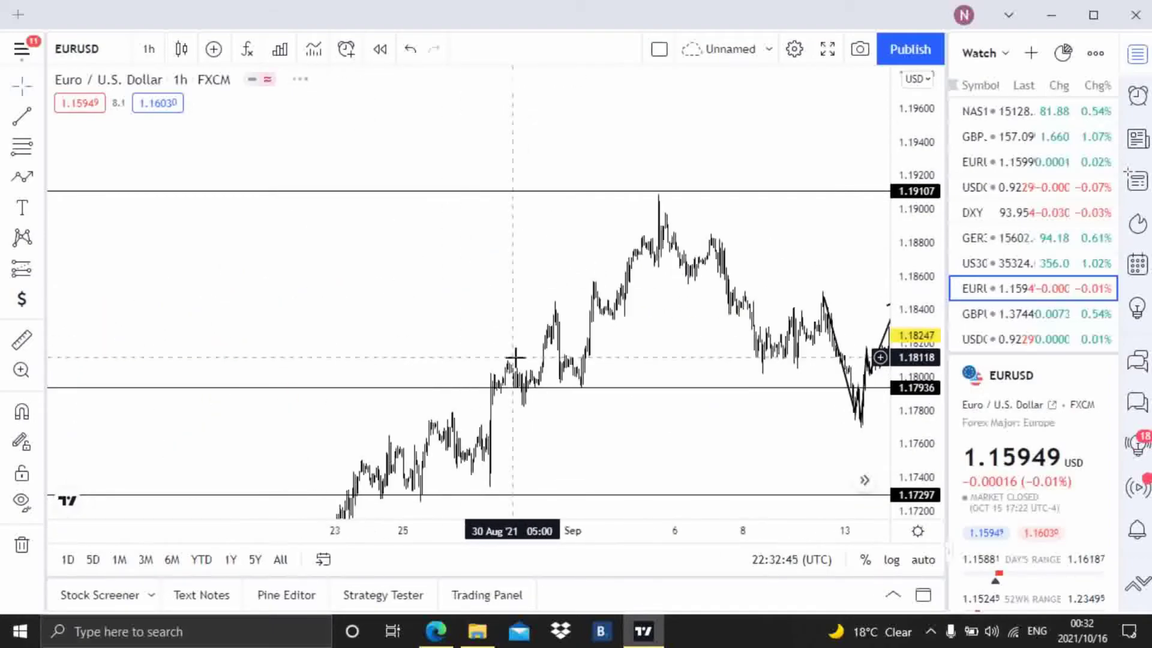
scroll(514, 360, "up", 3)
left_click_drag(474, 344, 609, 340)
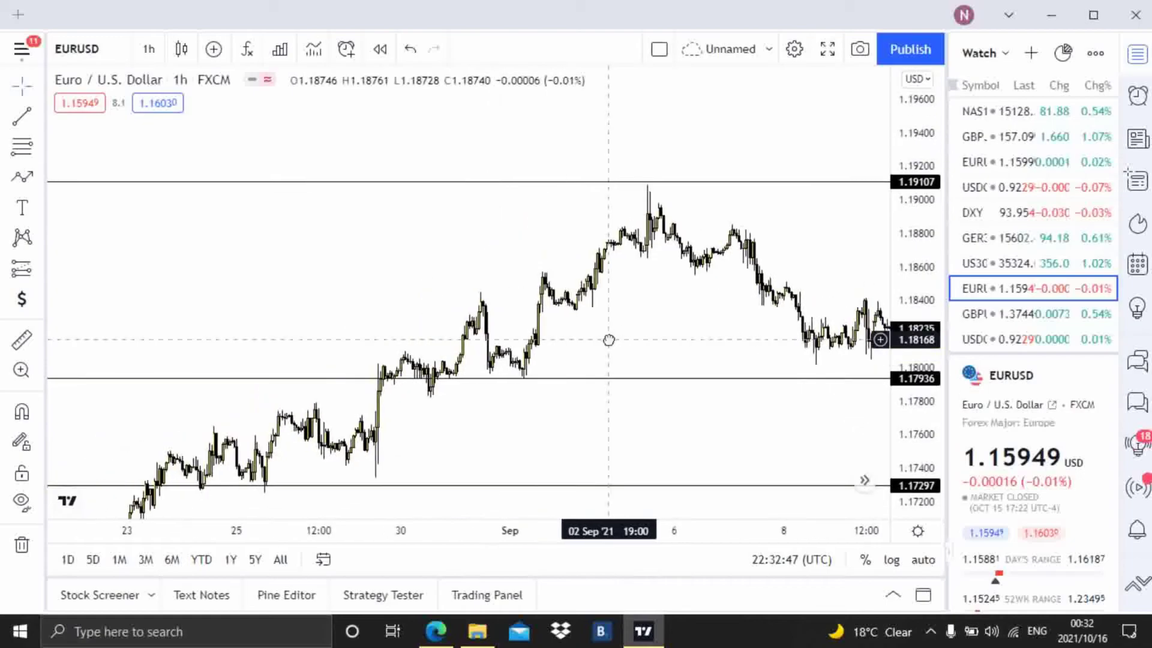
scroll(611, 340, "down", 5)
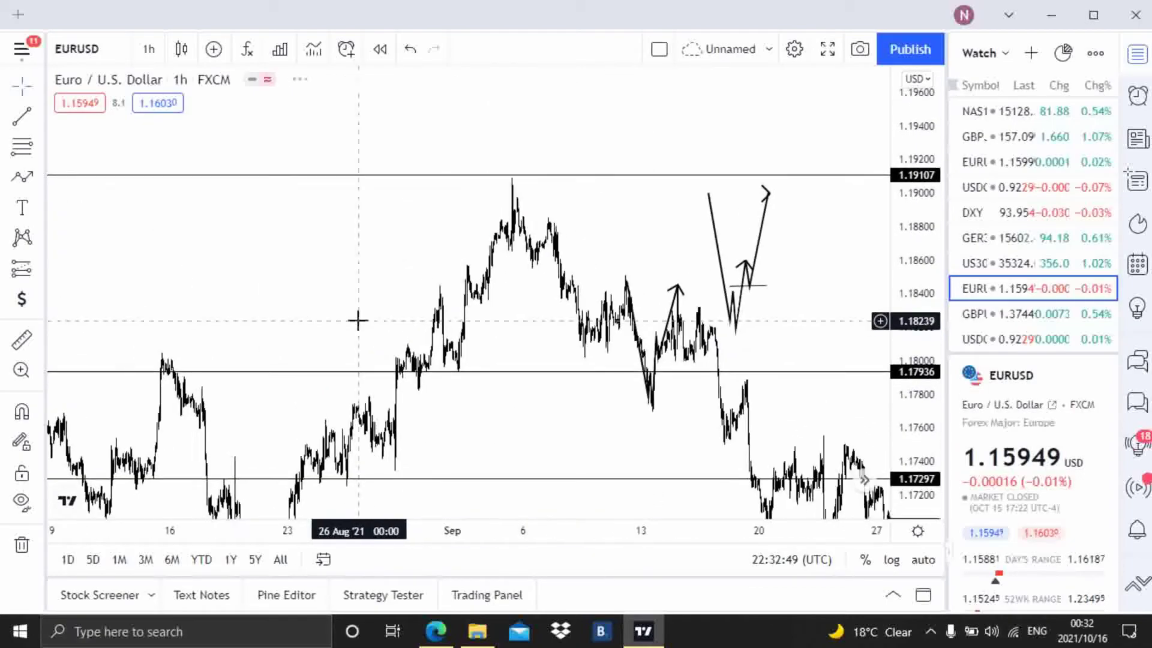
scroll(359, 322, "down", 2)
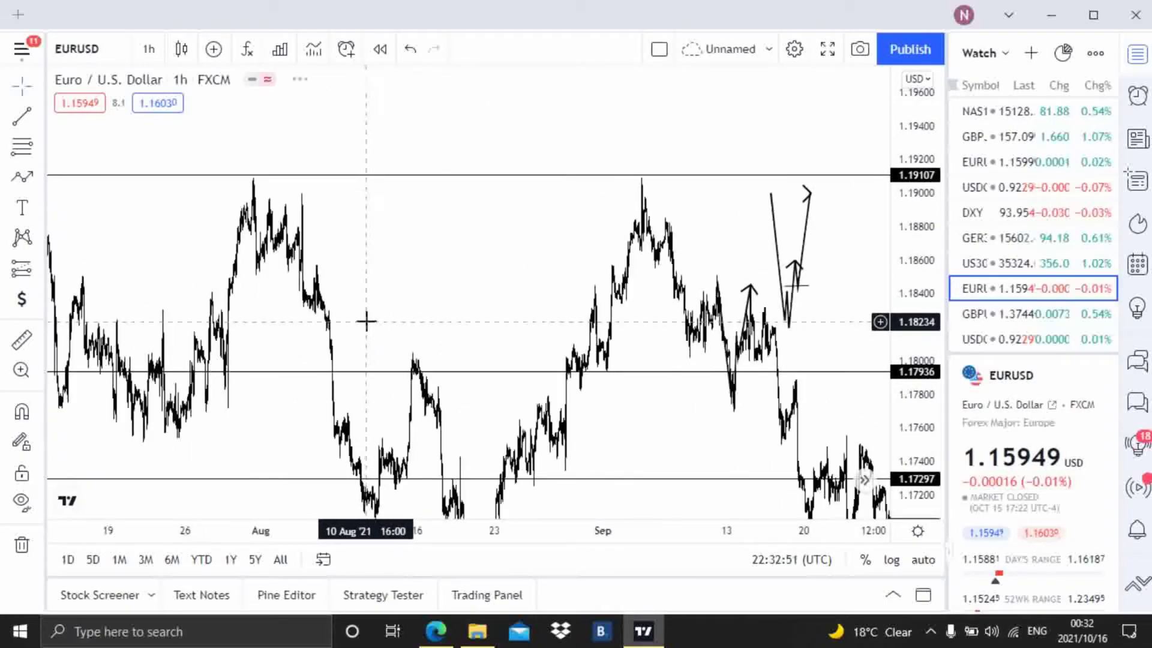
scroll(366, 322, "up", 7)
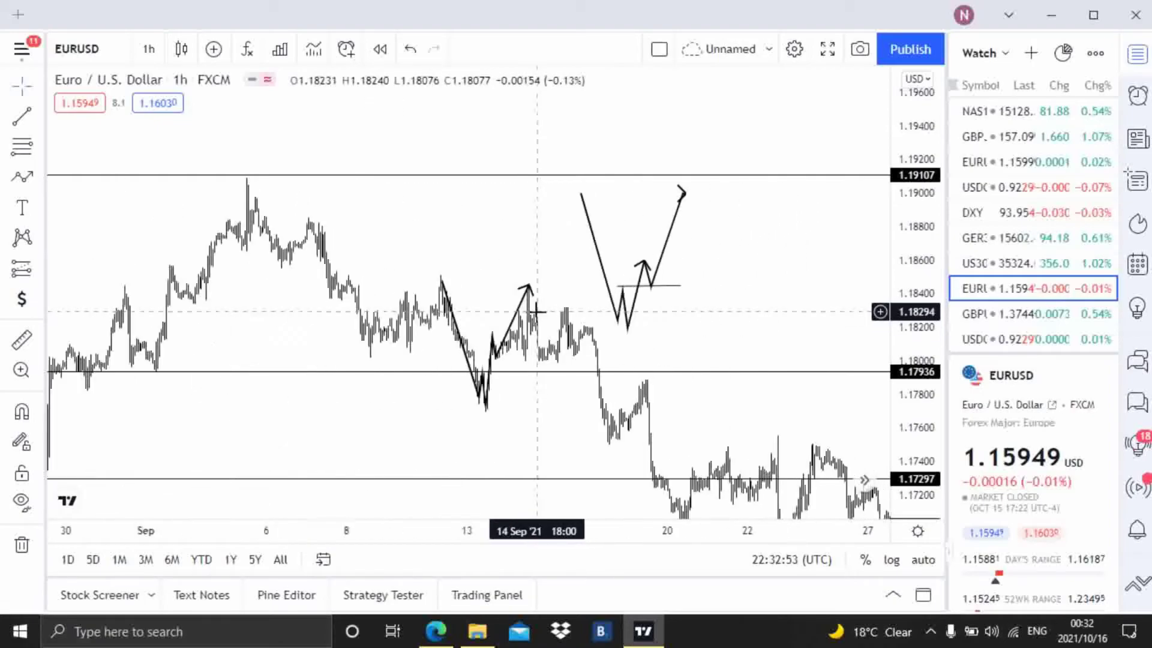
left_click_drag(295, 337, 471, 359)
left_click_drag(343, 371, 509, 383)
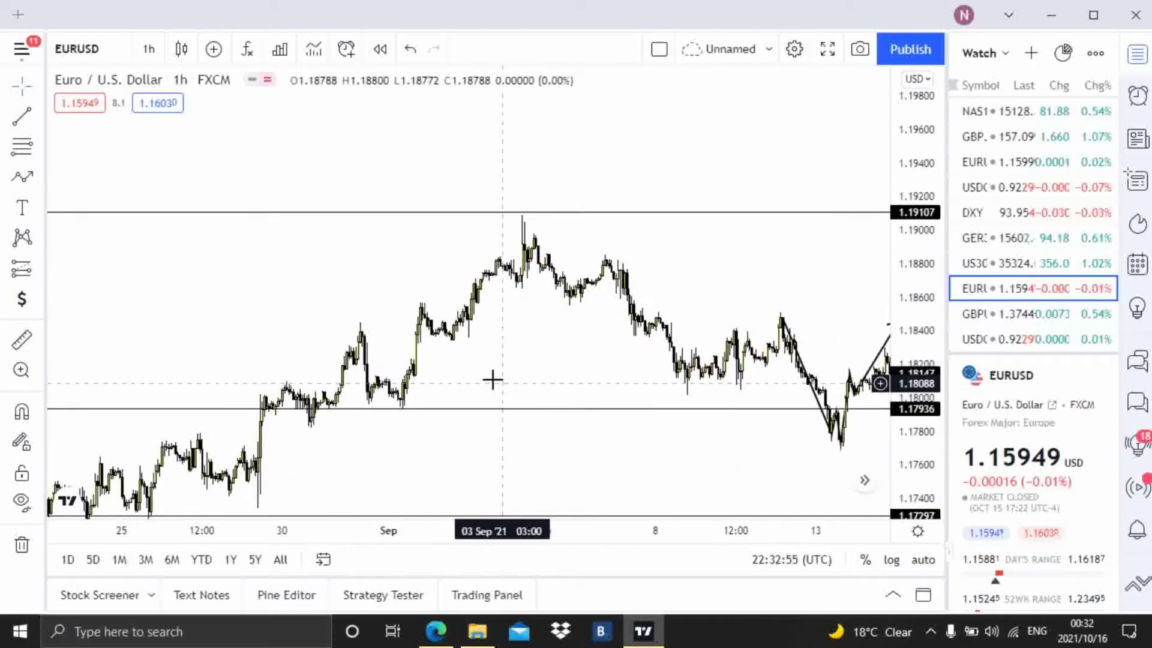
Trace the W formed from 31 August to the 1 September high near 1.1855, and move the drawing up above the candles.
left_click(18, 179)
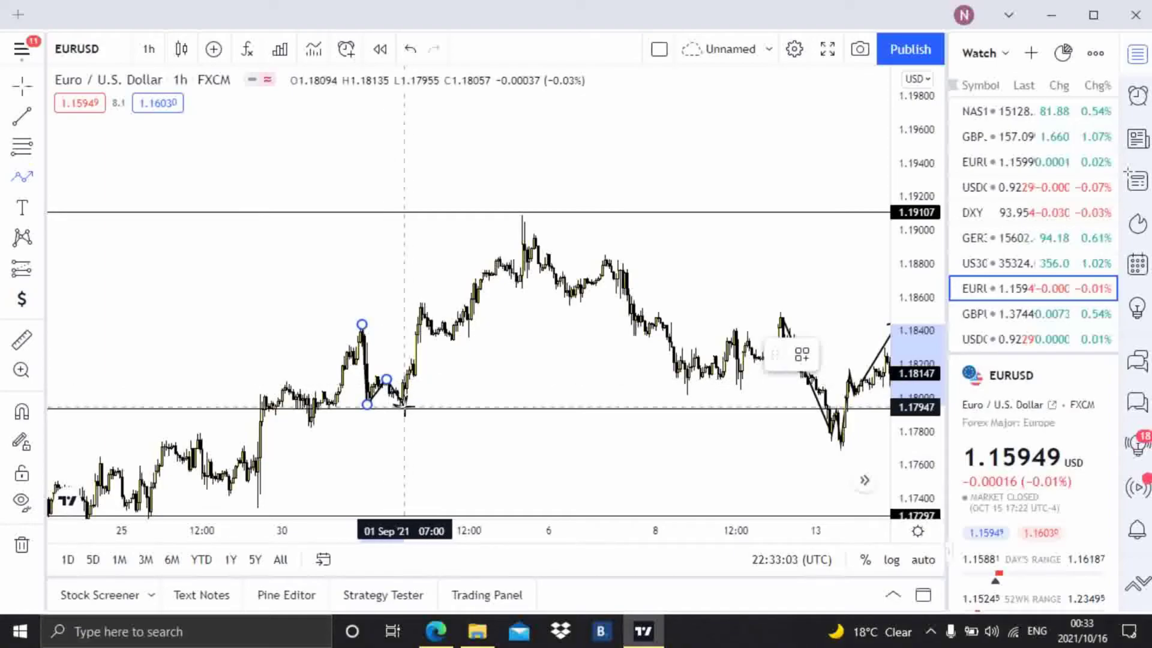
double_click(424, 305)
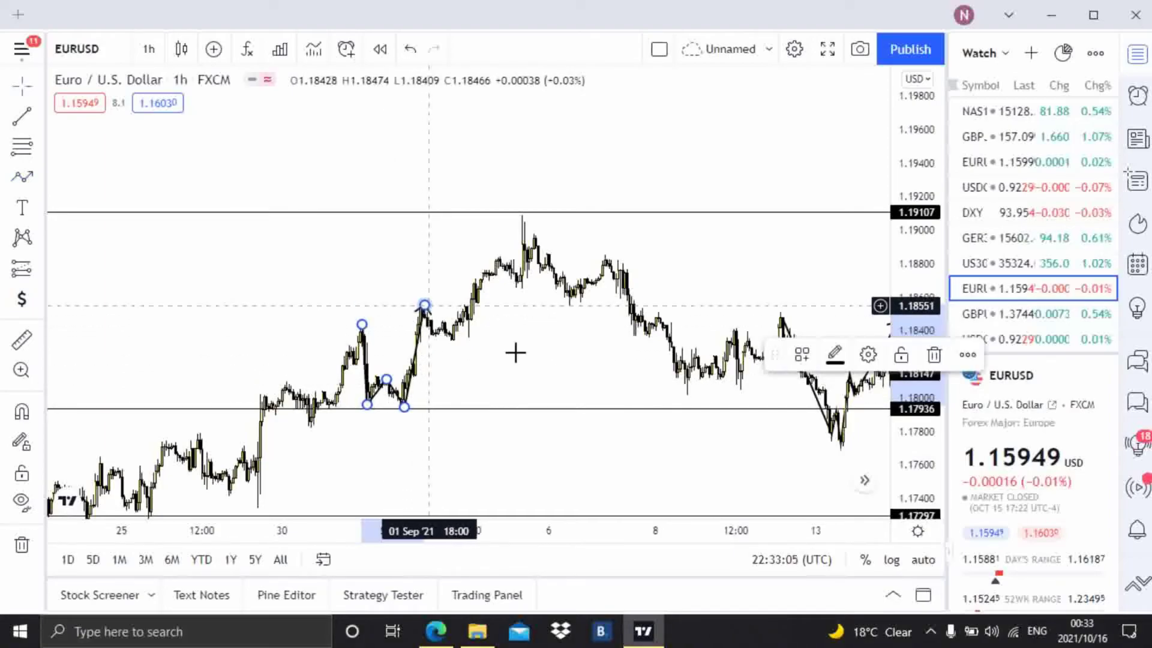
left_click(483, 384)
scroll(484, 384, "up", 3)
left_click_drag(394, 374, 490, 380)
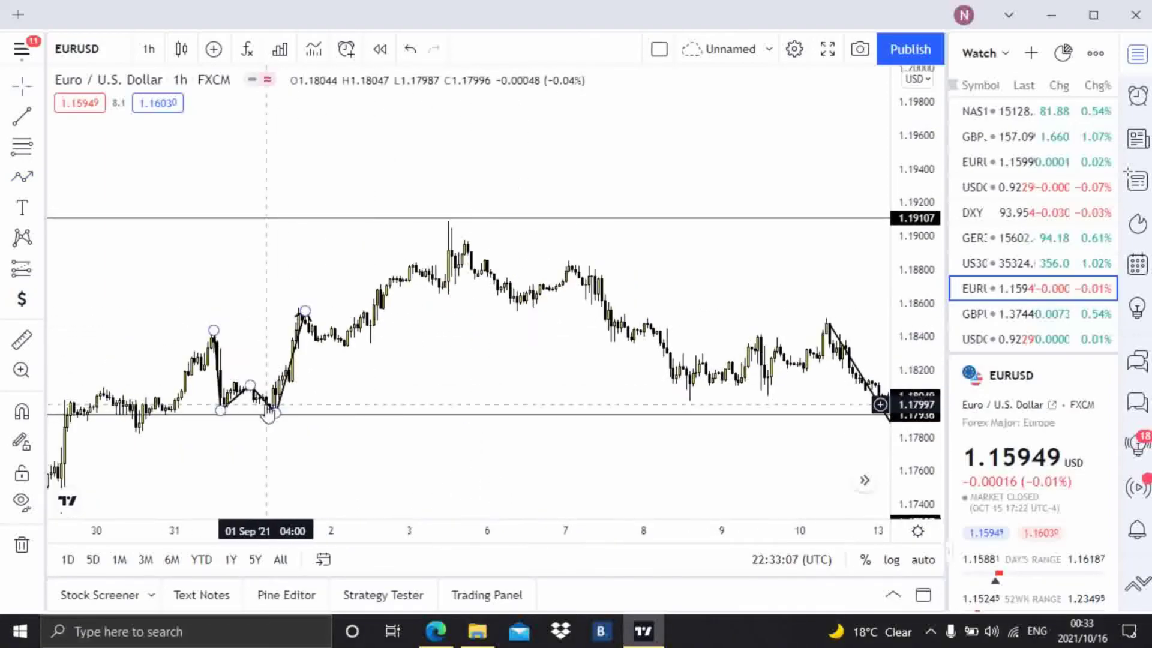
mouse_move(273, 406)
left_mouse_down()
mouse_move(251, 339)
mouse_move(260, 279)
left_mouse_up()
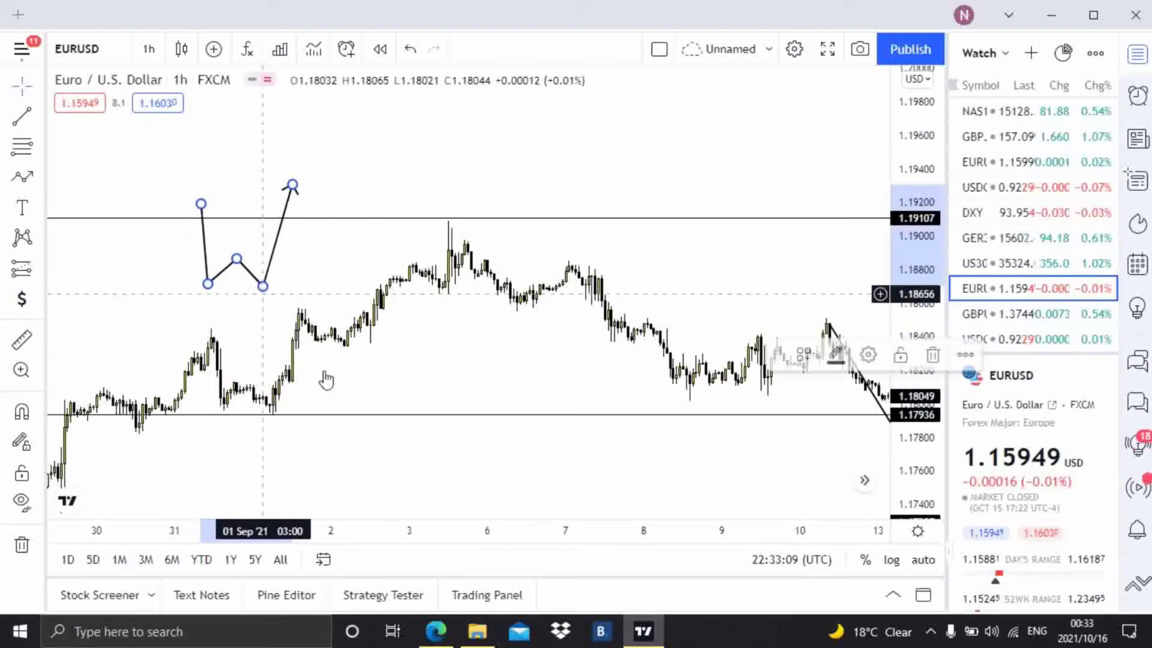
Draw a horizontal trend line as the W's neckline from 31 August to 2 September at about 1.1813.
left_click_drag(378, 395, 529, 398)
scroll(526, 394, "up", 3)
left_click_drag(345, 369, 512, 364)
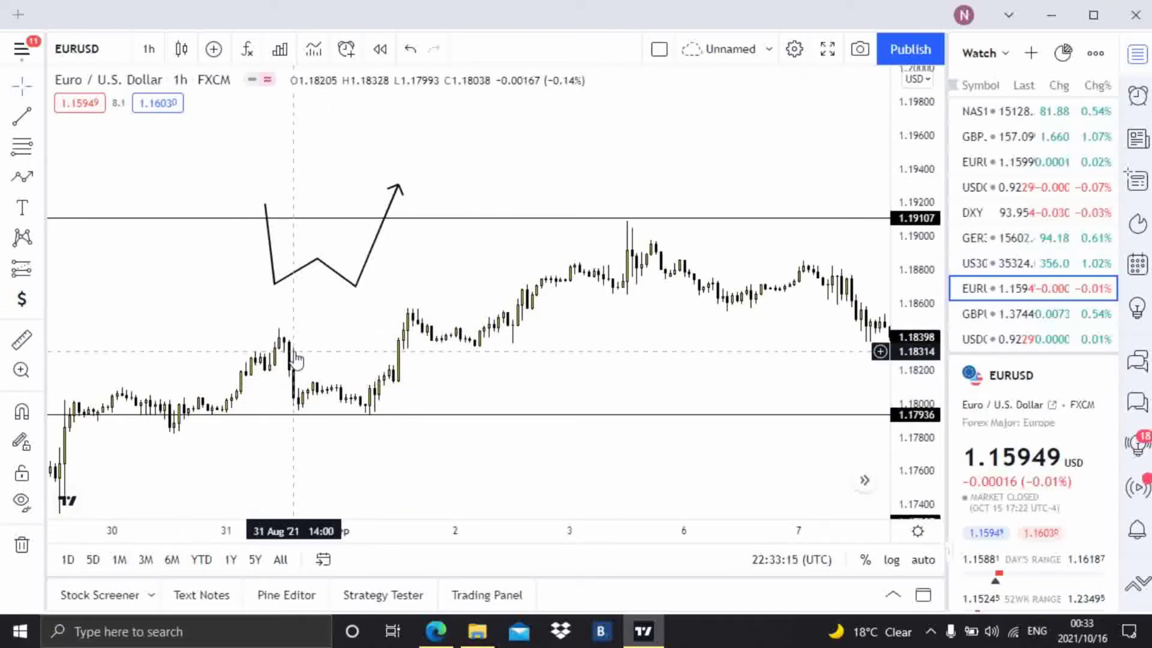
left_click(41, 120)
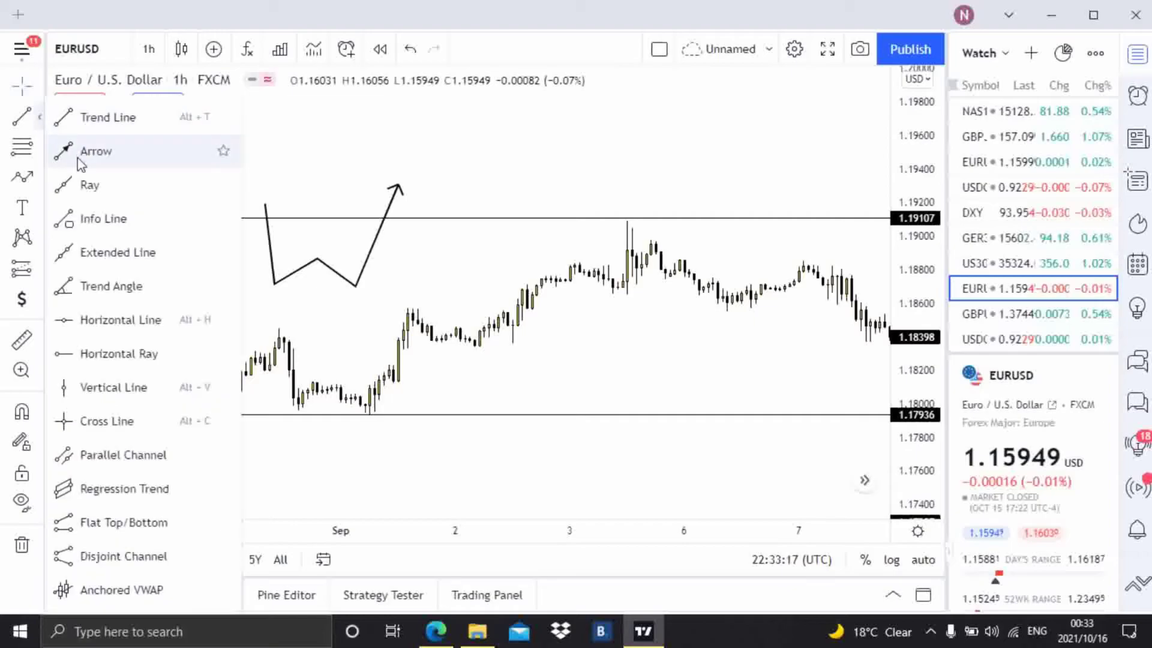
left_click(123, 119)
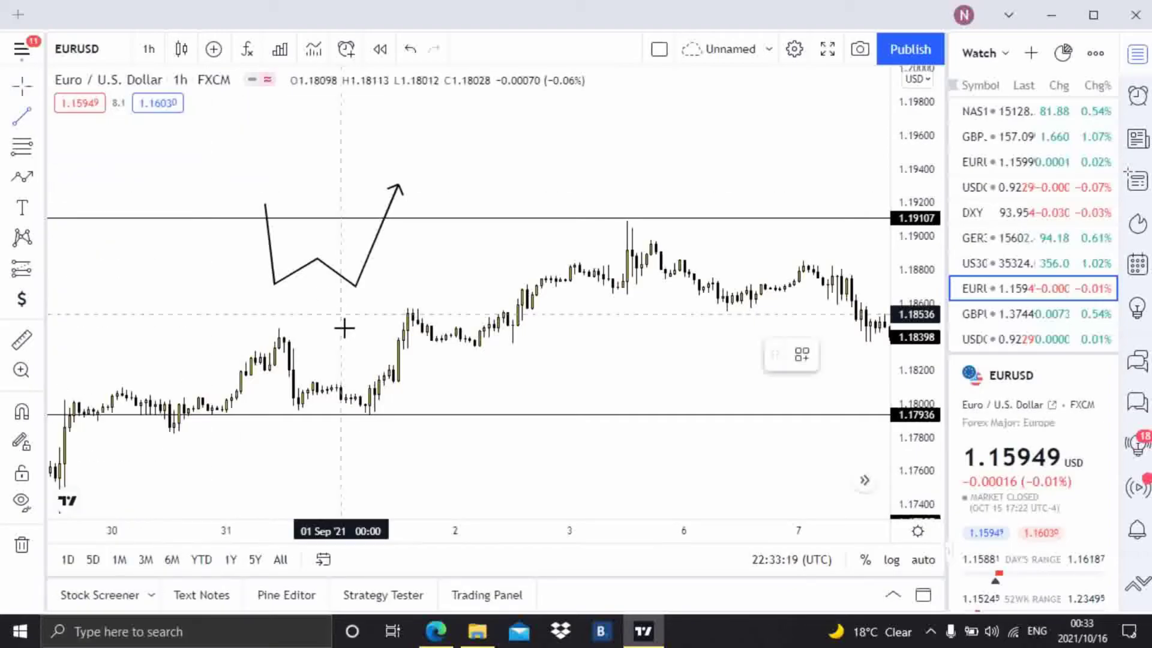
left_click(302, 382)
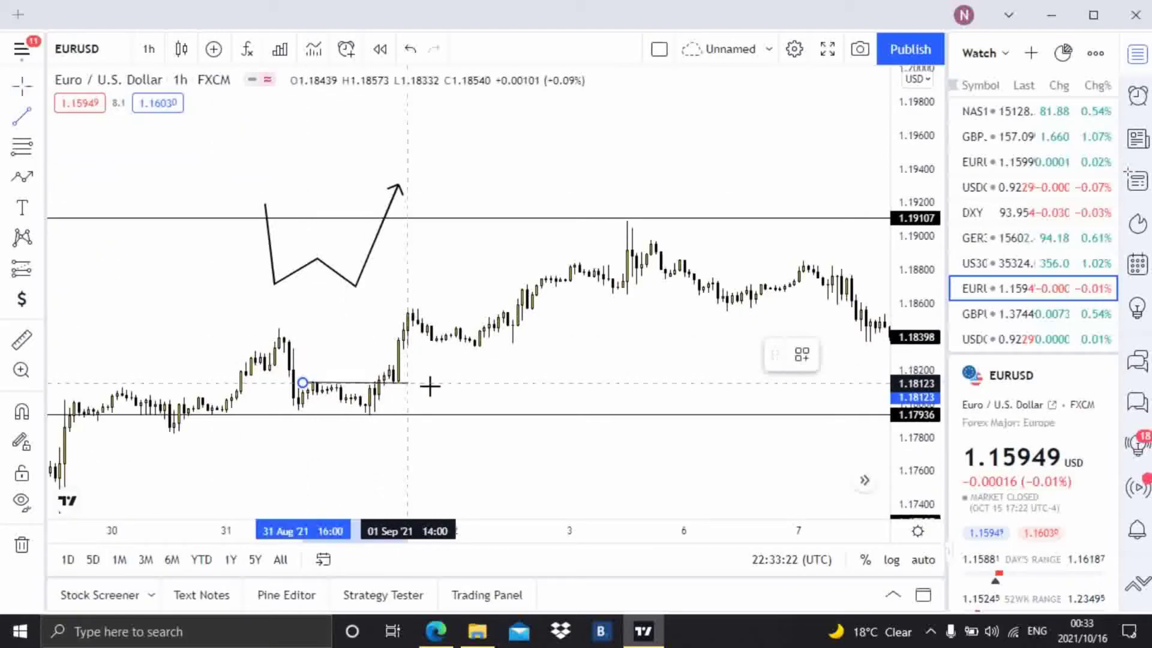
left_click(489, 380)
left_click(412, 401)
left_click_drag(490, 383, 498, 382)
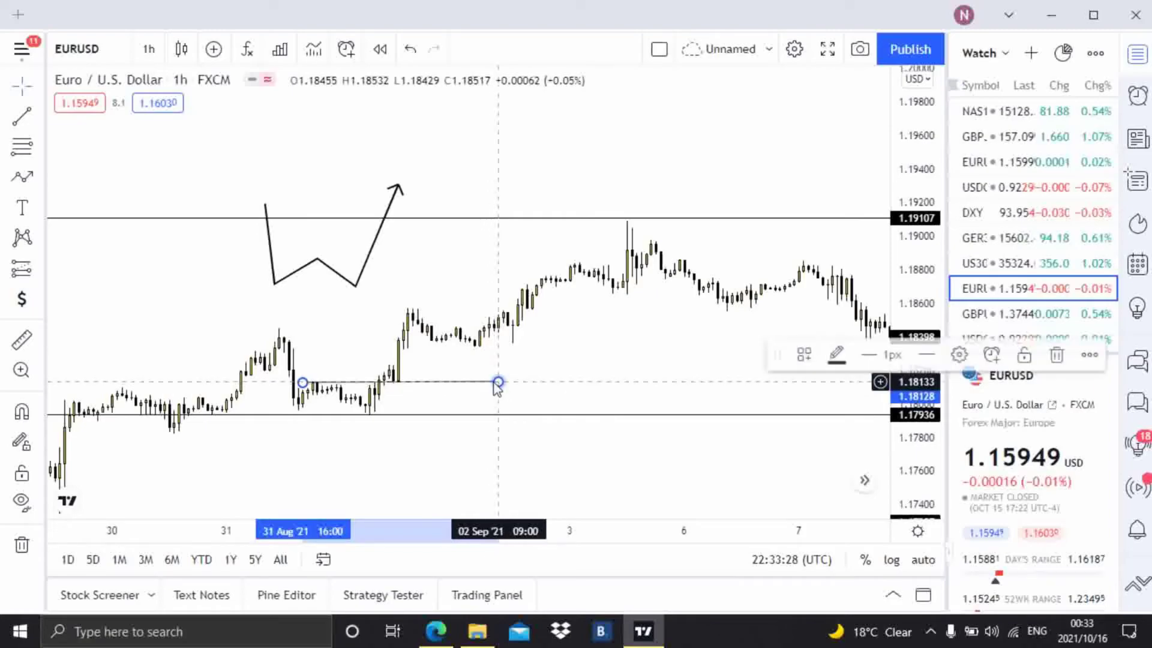
left_click(469, 354)
Measure the price distance from the W's neckline up to the 1 September high, and clear the measurement.
left_click(23, 178)
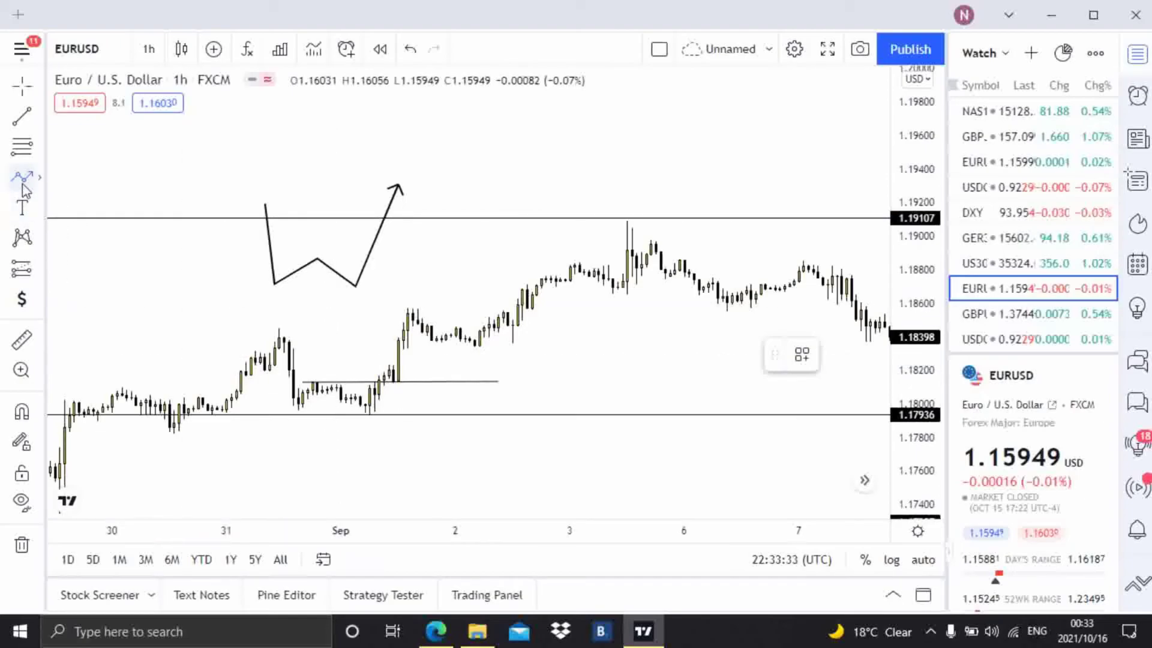
left_click(24, 339)
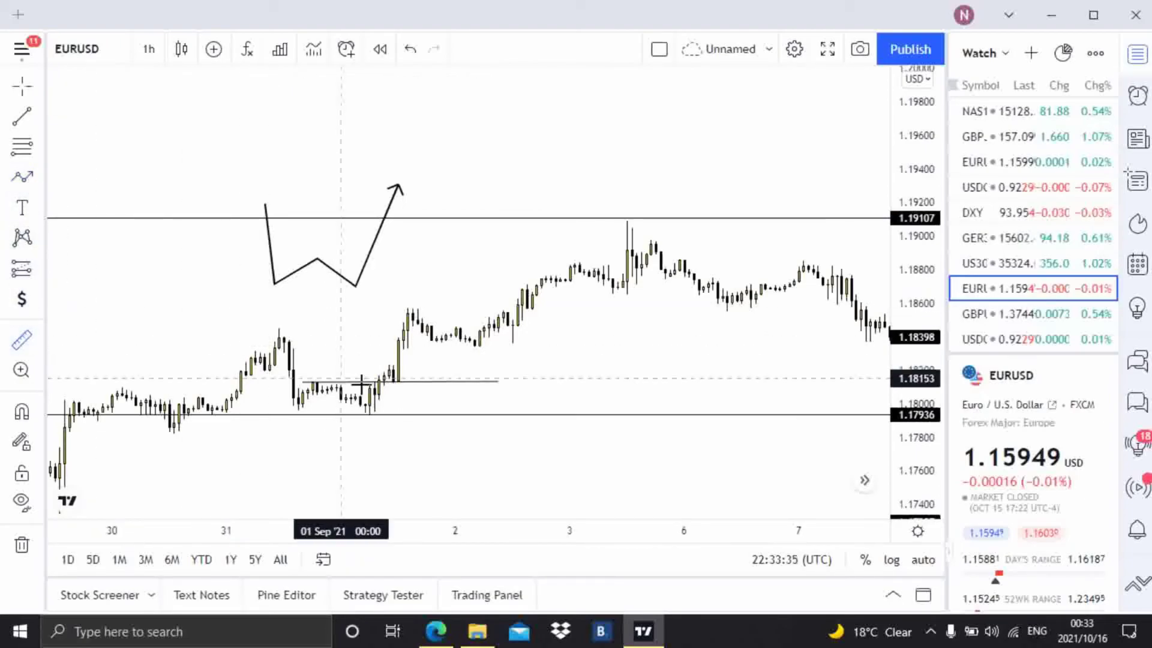
left_click(379, 382)
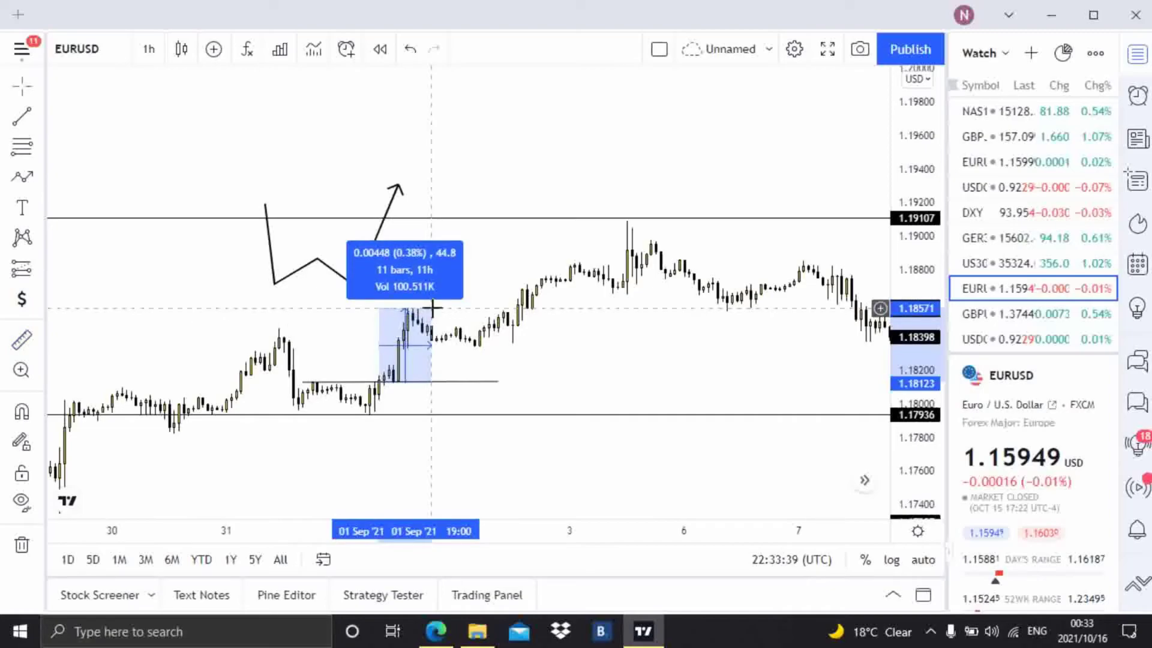
left_click(600, 348)
Search the chart's earlier price history back to July for an M pattern.
scroll(596, 344, "down", 6)
left_click_drag(623, 402, 528, 190)
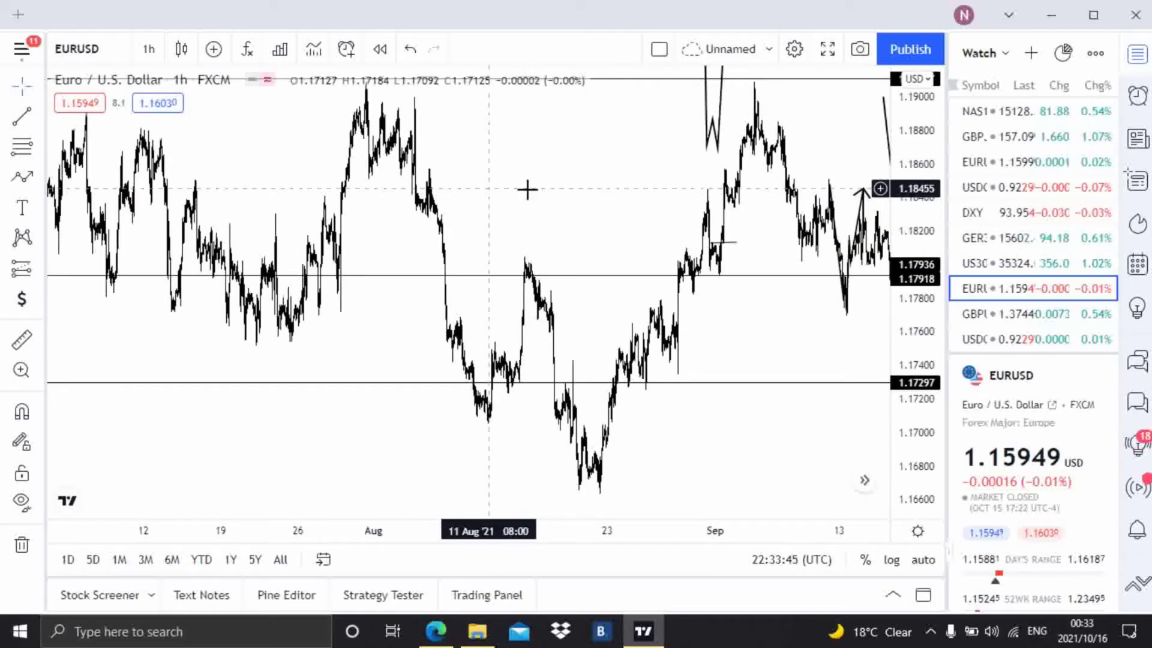
left_click_drag(728, 370, 508, 402)
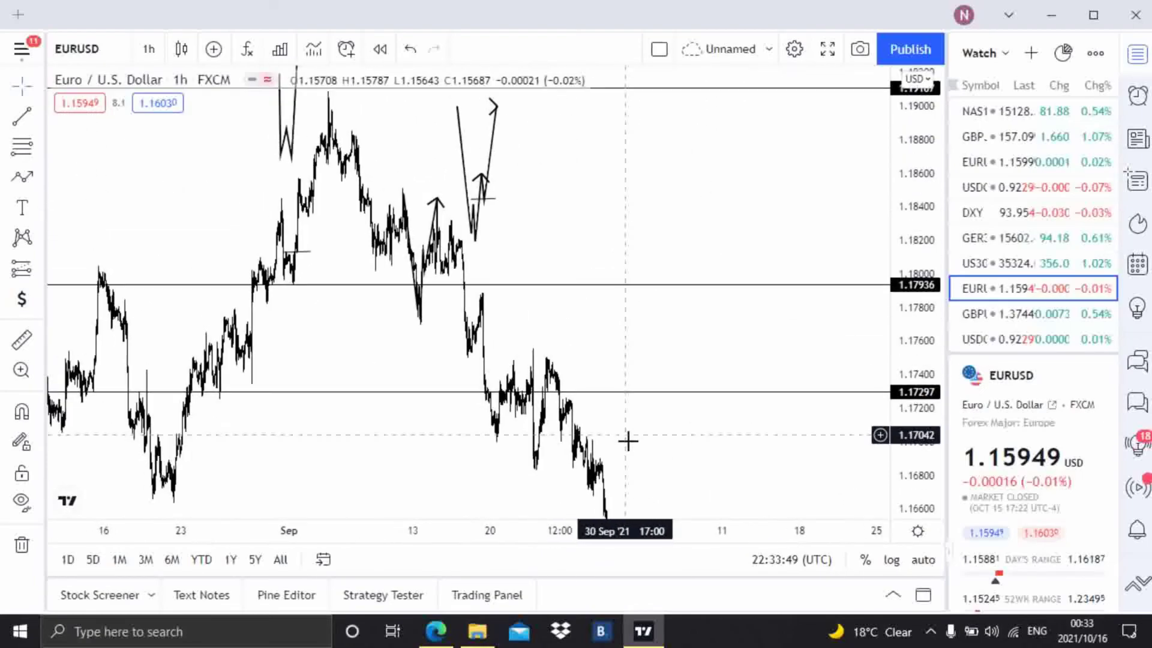
left_click_drag(411, 342, 844, 364)
left_click_drag(243, 329, 478, 355)
scroll(427, 334, "up", 6)
left_click_drag(175, 285, 671, 268)
left_click_drag(199, 304, 519, 380)
scroll(446, 338, "up", 4)
left_click_drag(336, 324, 578, 301)
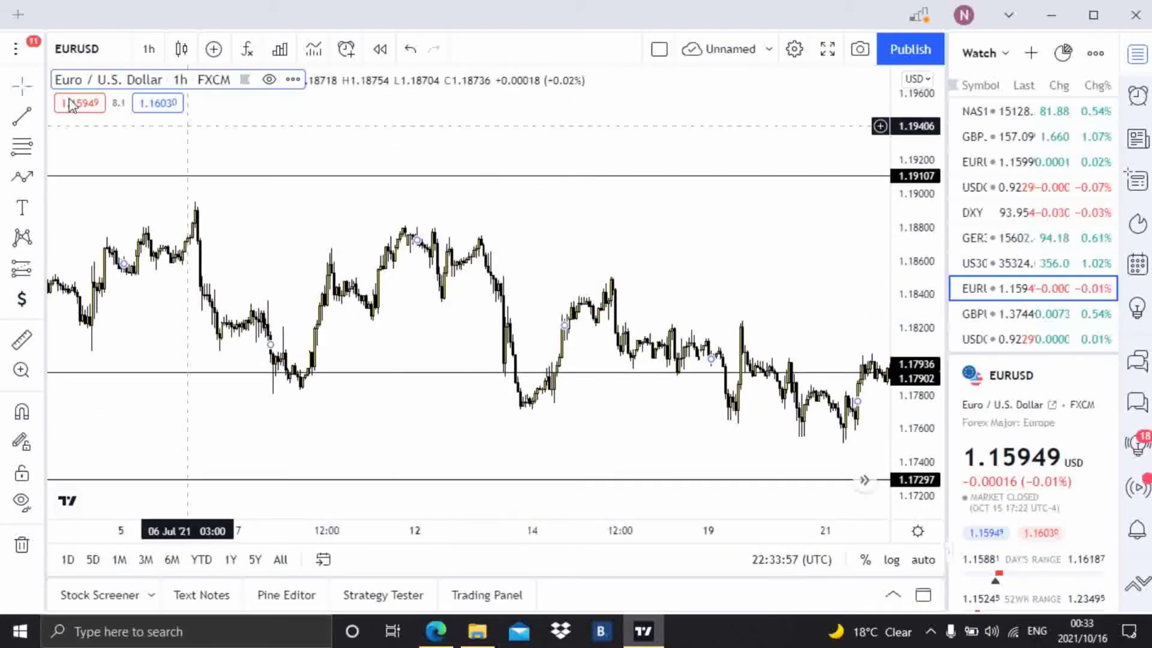
Trace the M from the 8 July low near 1.179 to the 13 July low near 1.177, and move the drawing above the candles.
left_click(306, 384)
left_click(403, 229)
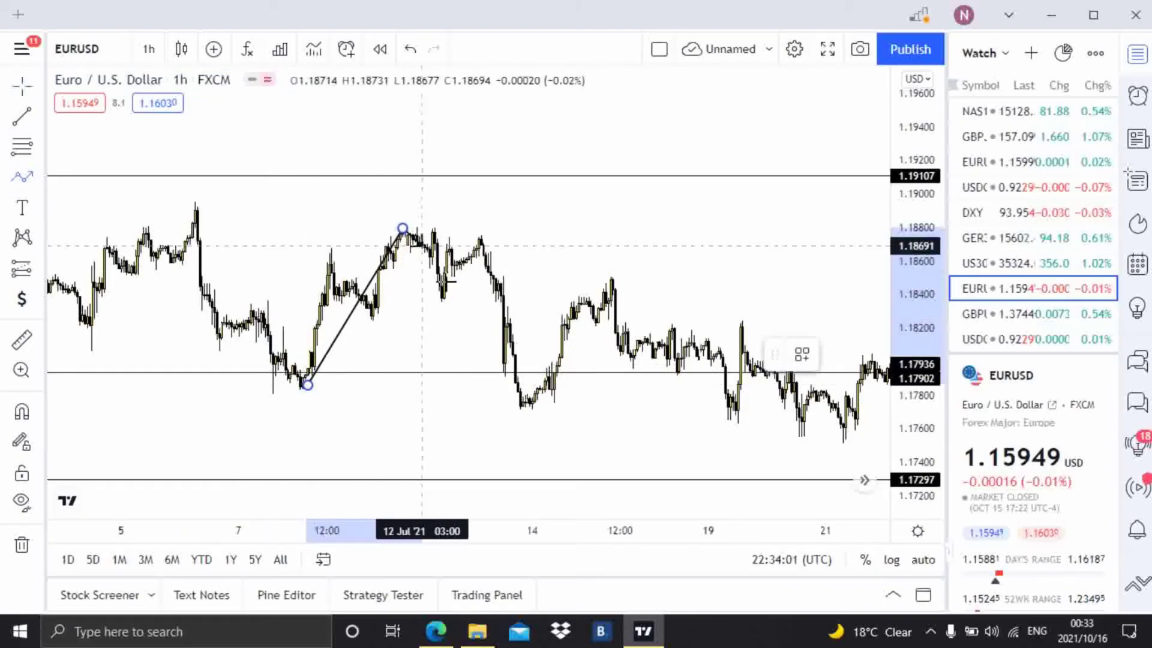
left_click(444, 298)
left_click(483, 236)
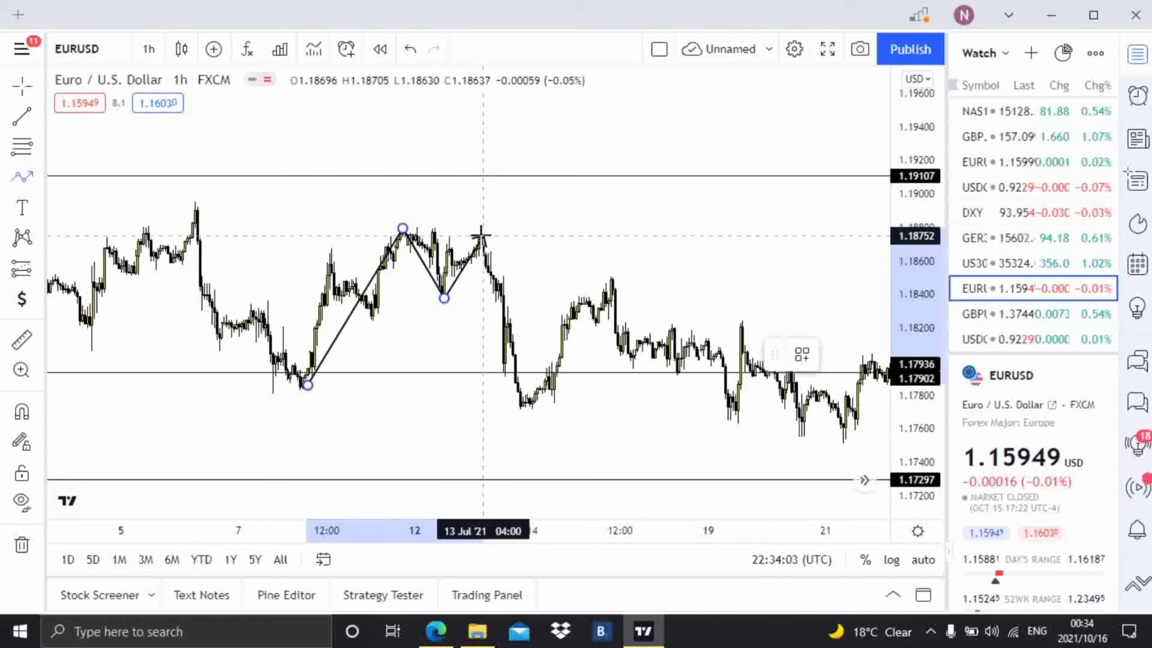
left_click(517, 408)
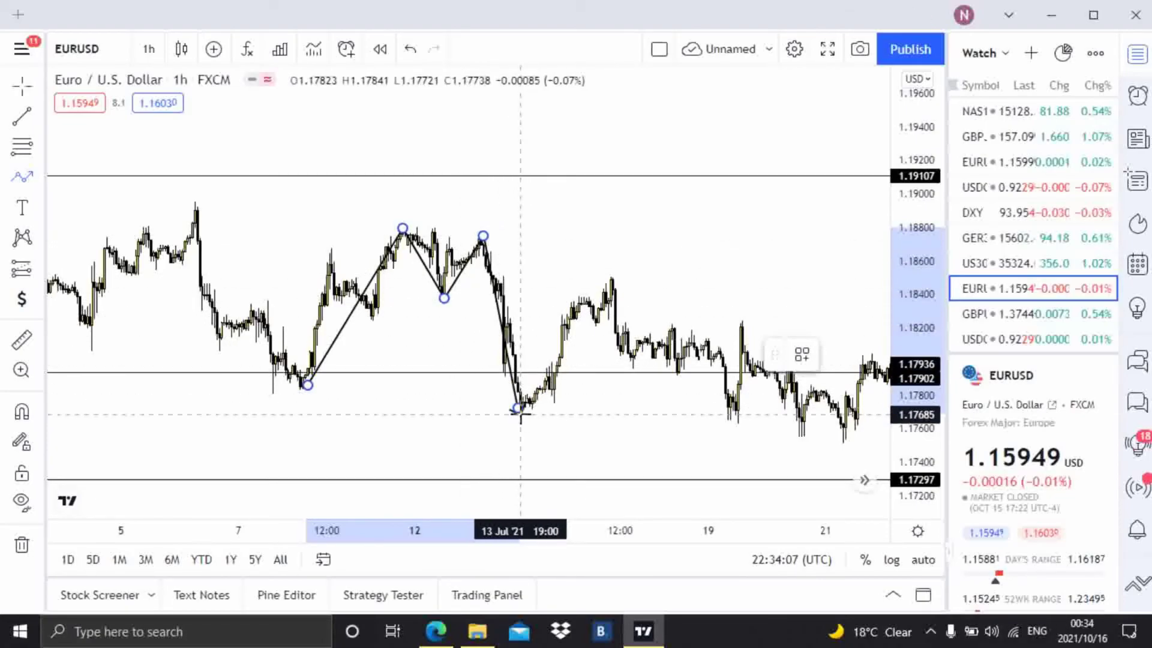
left_click_drag(459, 275, 663, 122)
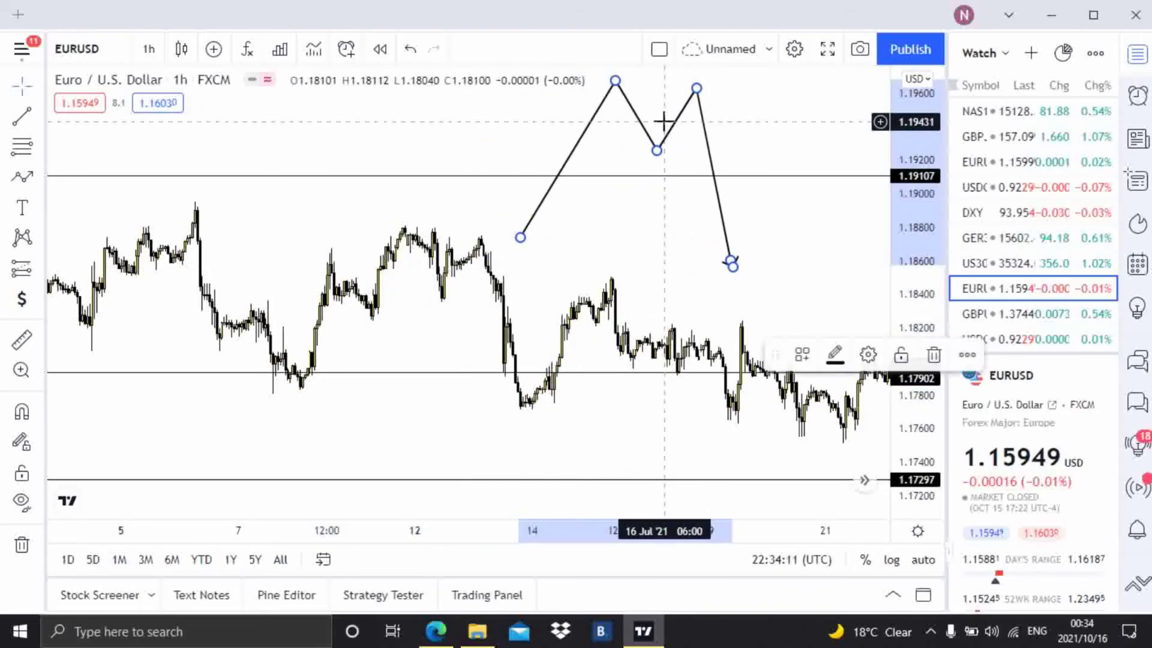
Draw a trend line as the M's neckline through its middle low, from 12 July to 14 July at about 1.1836.
left_click_drag(414, 360, 375, 376)
left_click(22, 119)
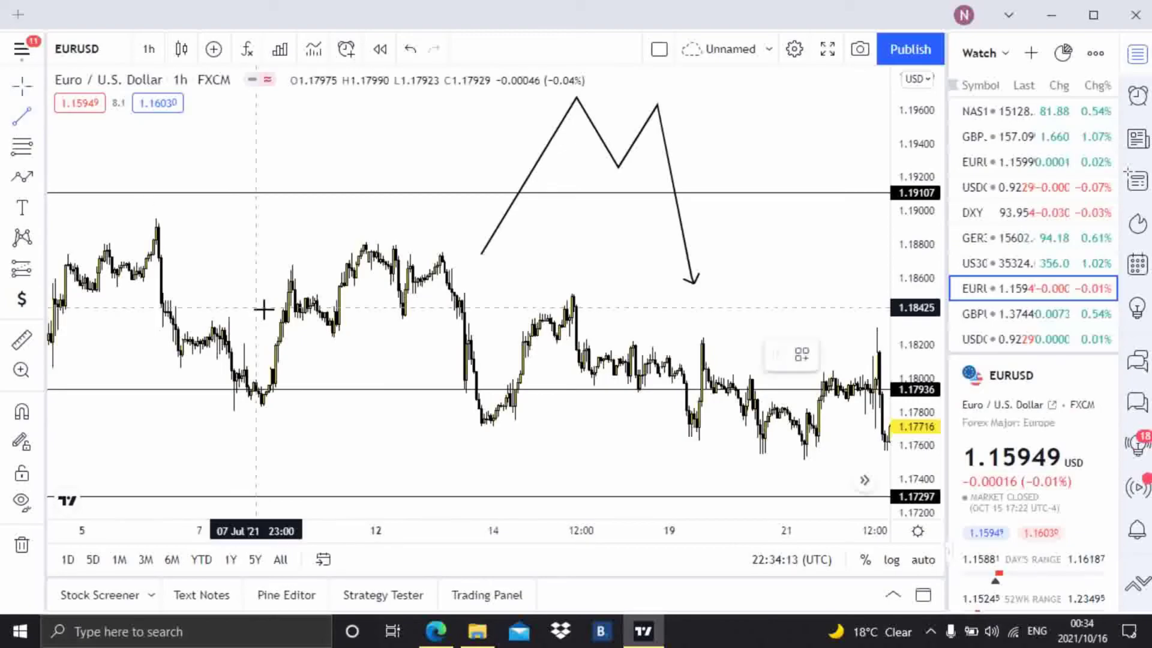
left_click(392, 319)
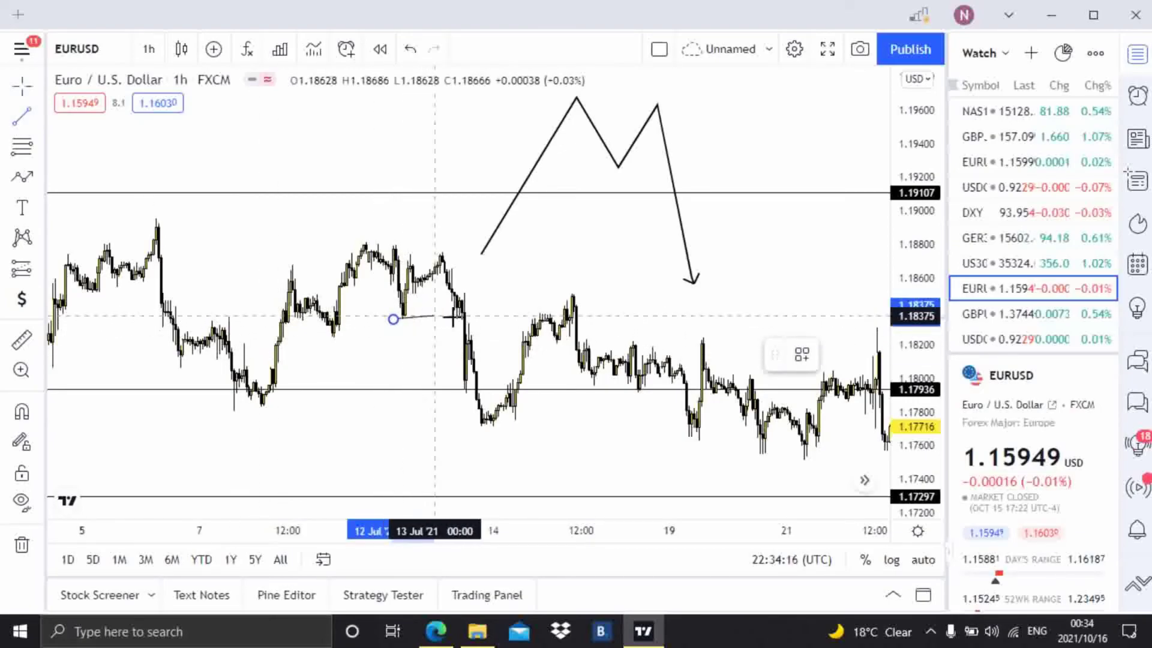
left_click(503, 316)
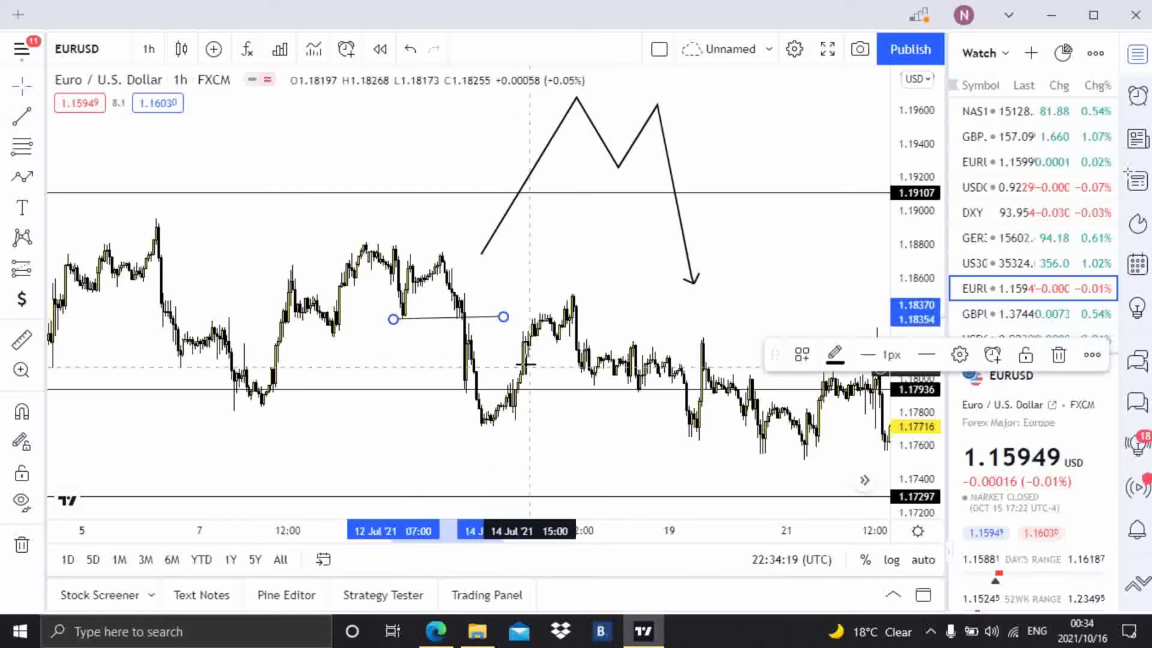
left_click(488, 347)
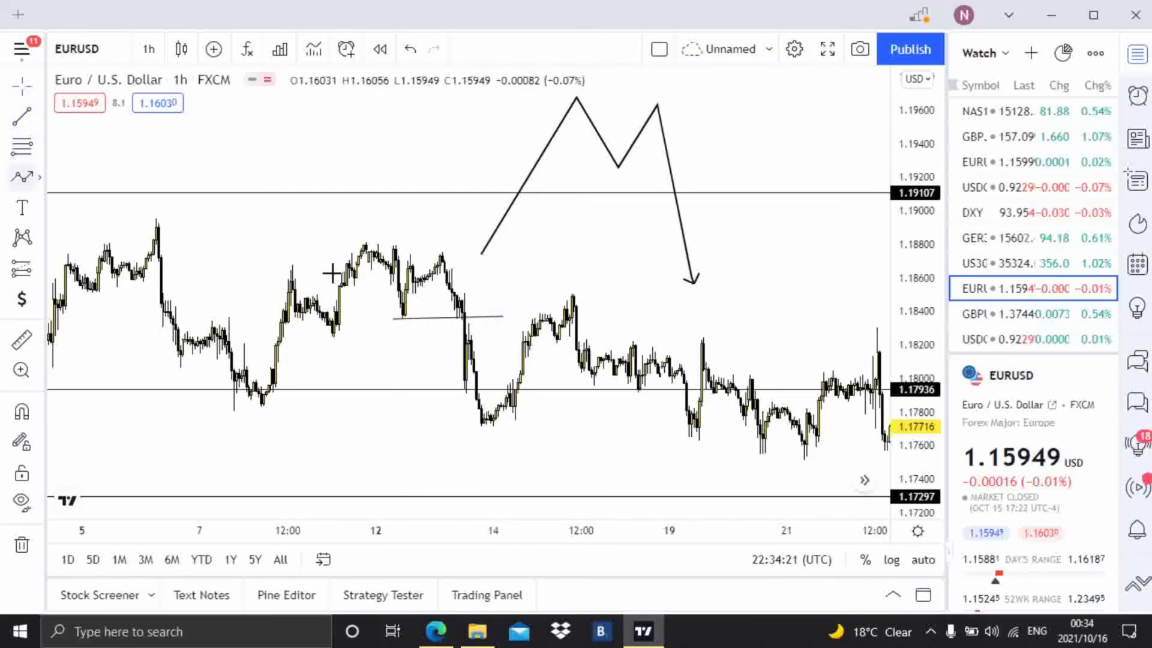
Measure the price drop from the M's neckline down to the low near 1.177, and clear the measurement.
left_click(24, 342)
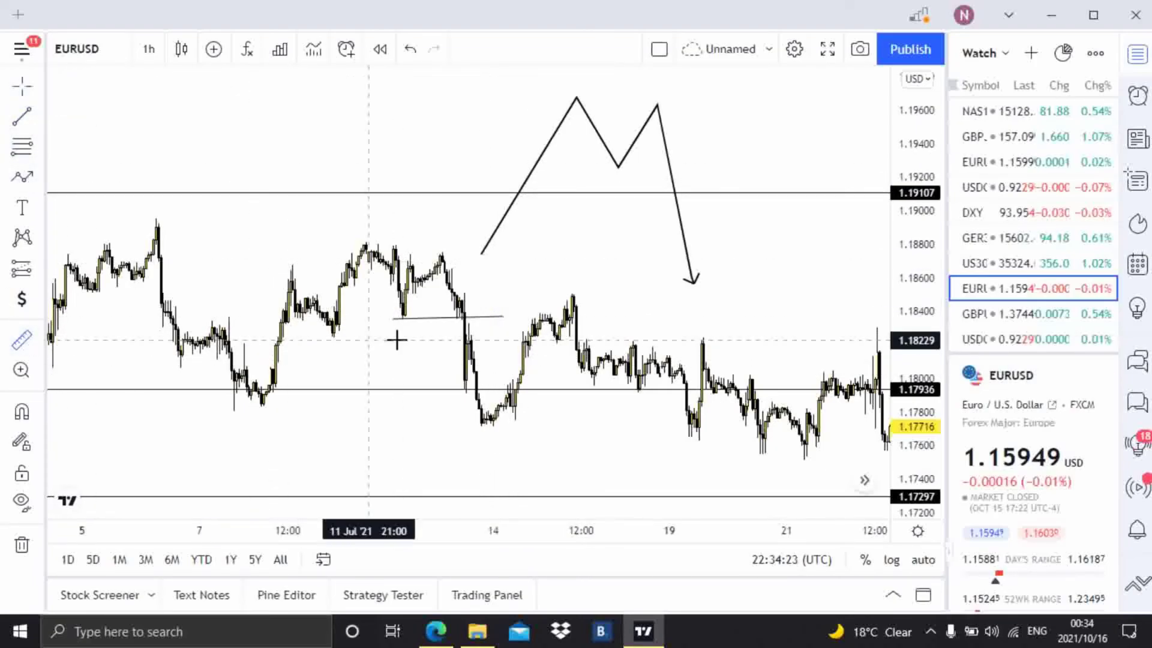
left_click_drag(466, 314, 503, 426)
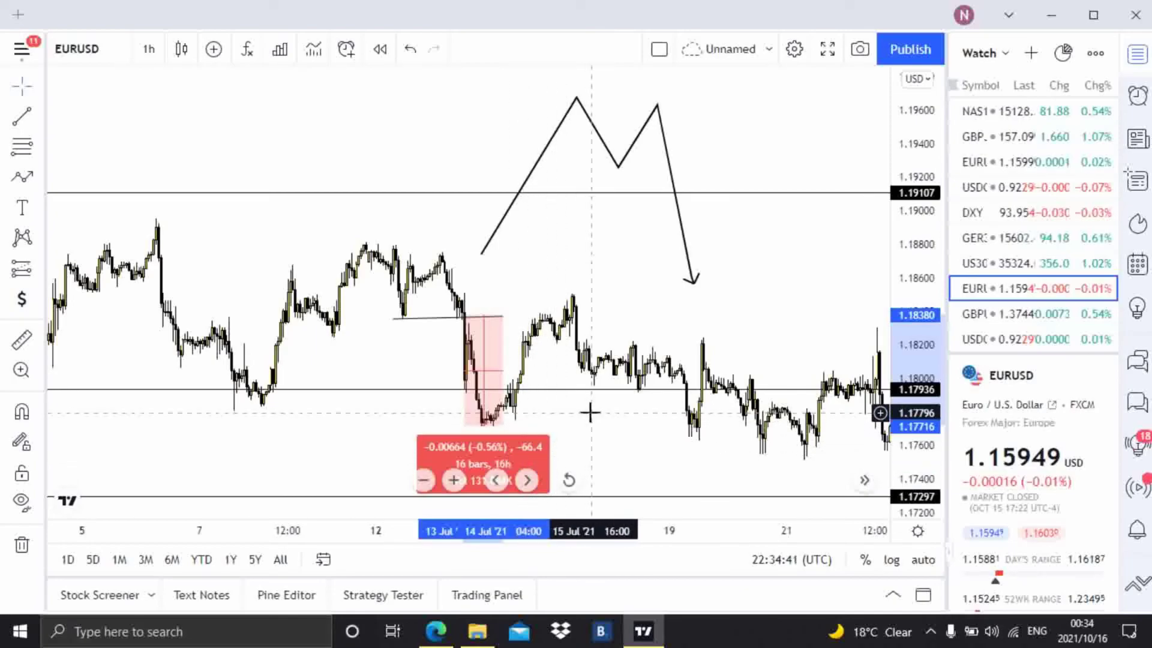
scroll(590, 413, "down", 5)
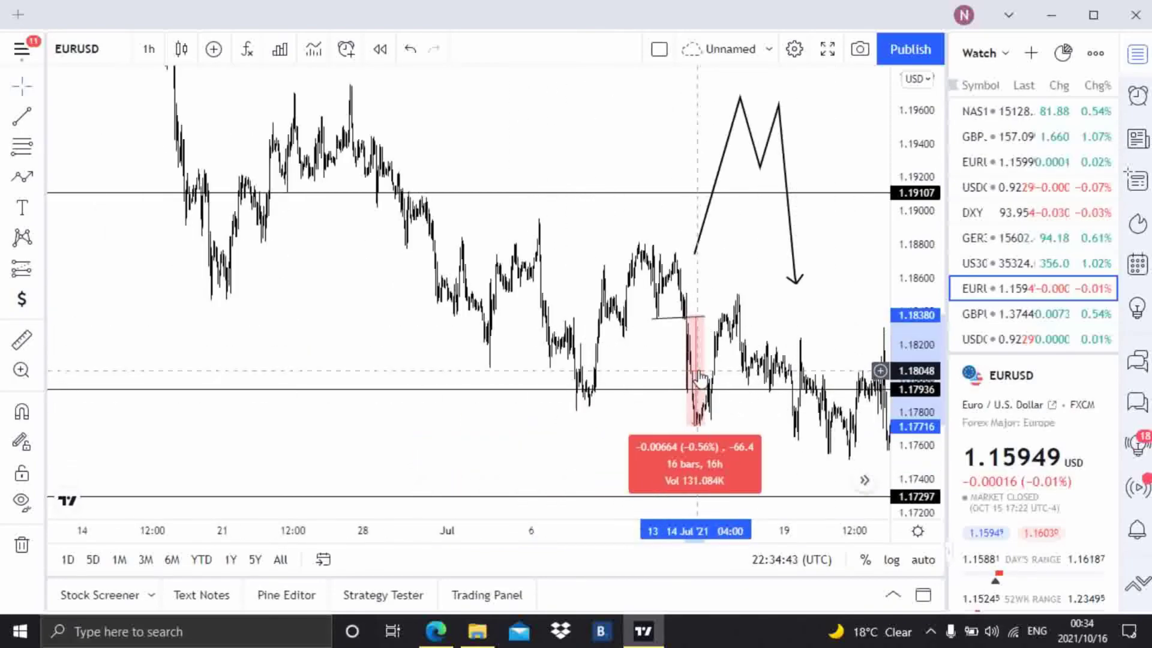
left_click(698, 373)
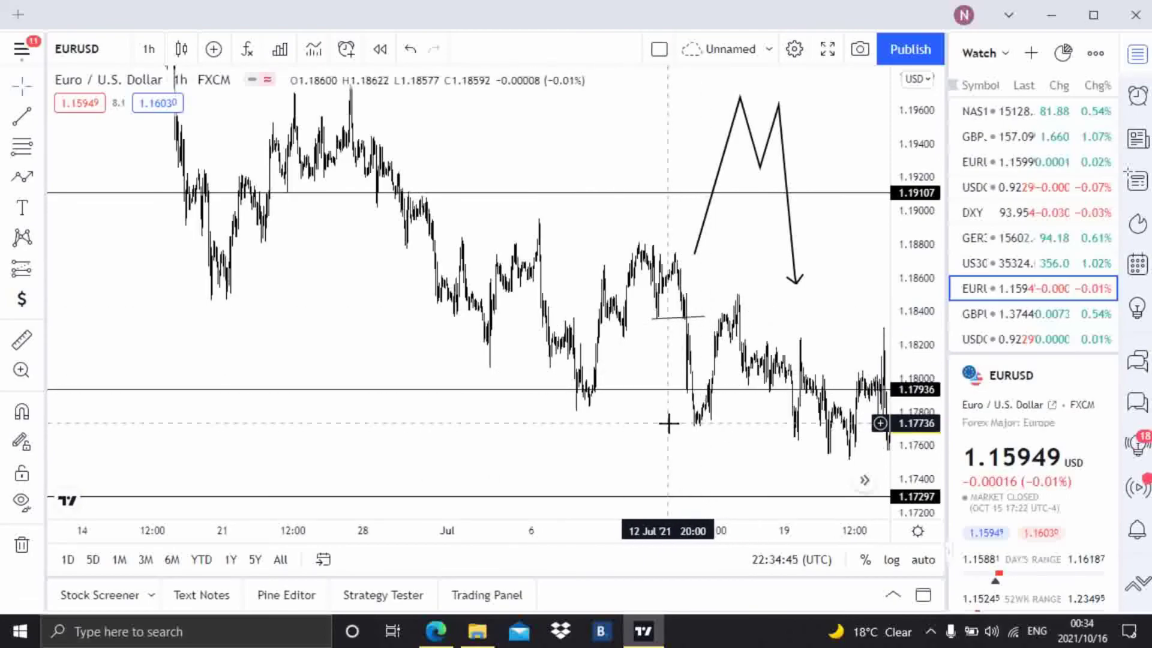
Examine the 1-hour price action around the marked July M pattern and onward through early August to mid-August.
scroll(601, 430, "up", 4)
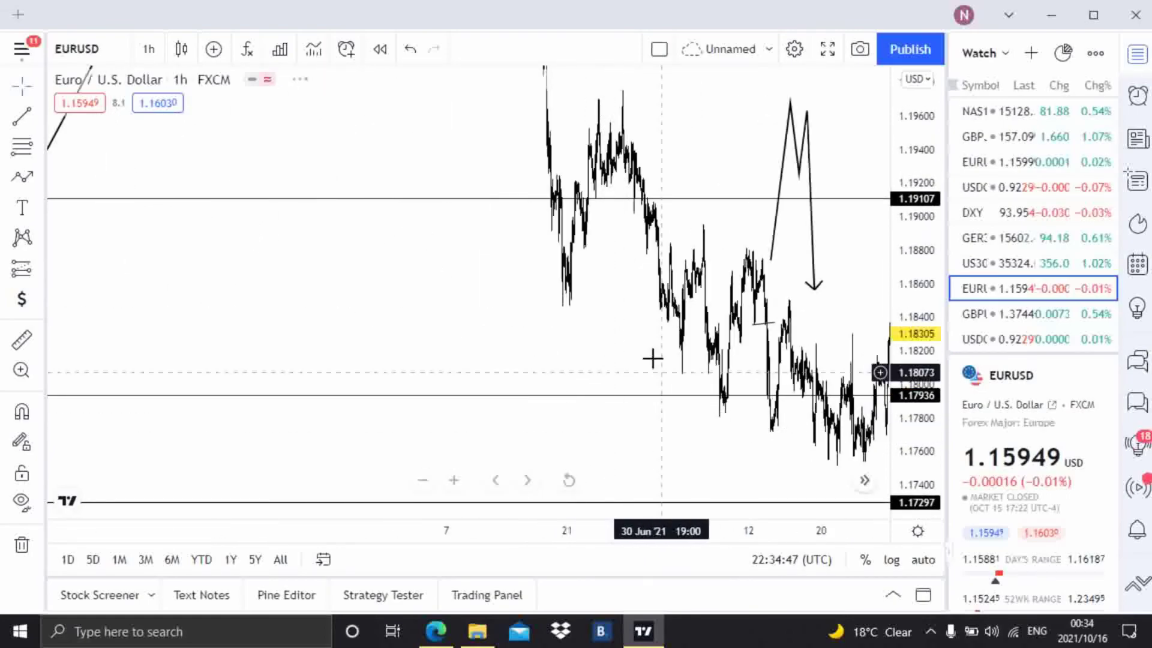
scroll(652, 359, "up", 6)
left_click_drag(352, 337, 490, 321)
scroll(489, 377, "down", 4)
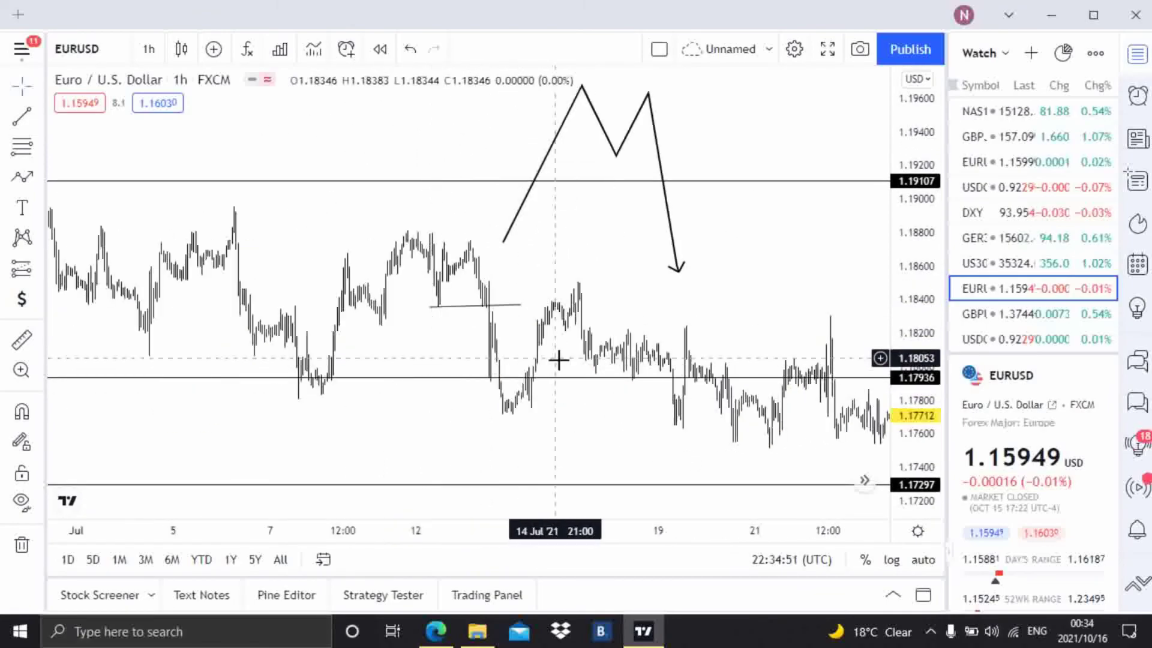
left_click_drag(448, 337, 655, 309)
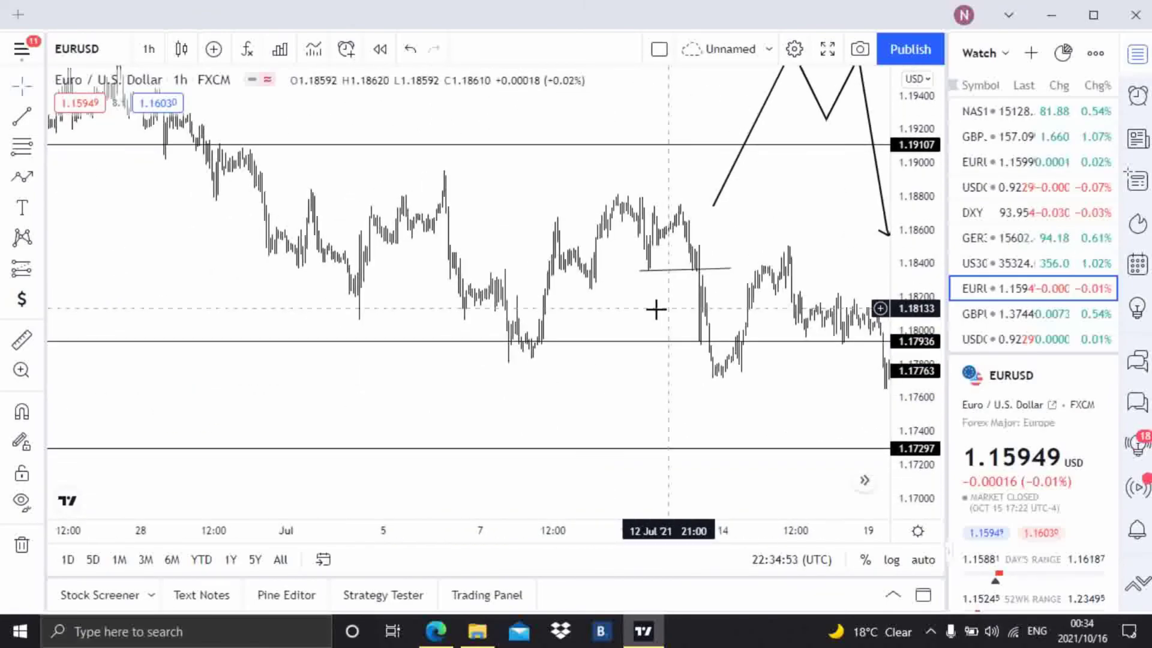
scroll(656, 310, "down", 4)
scroll(540, 308, "right", 5)
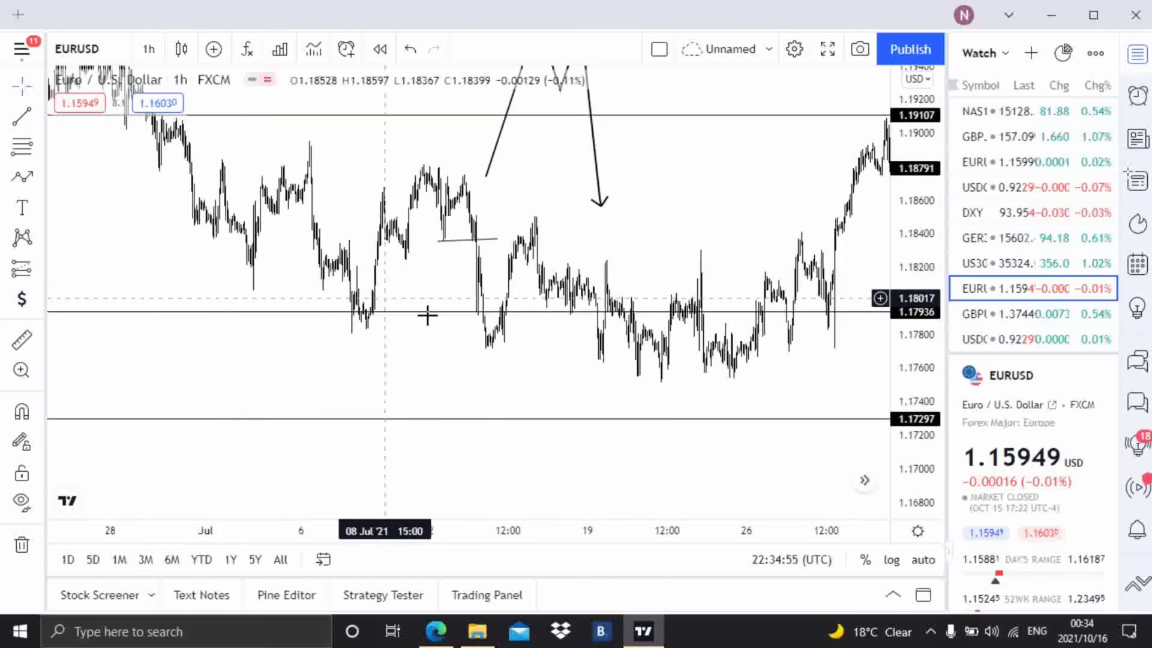
scroll(442, 347, "right", 6)
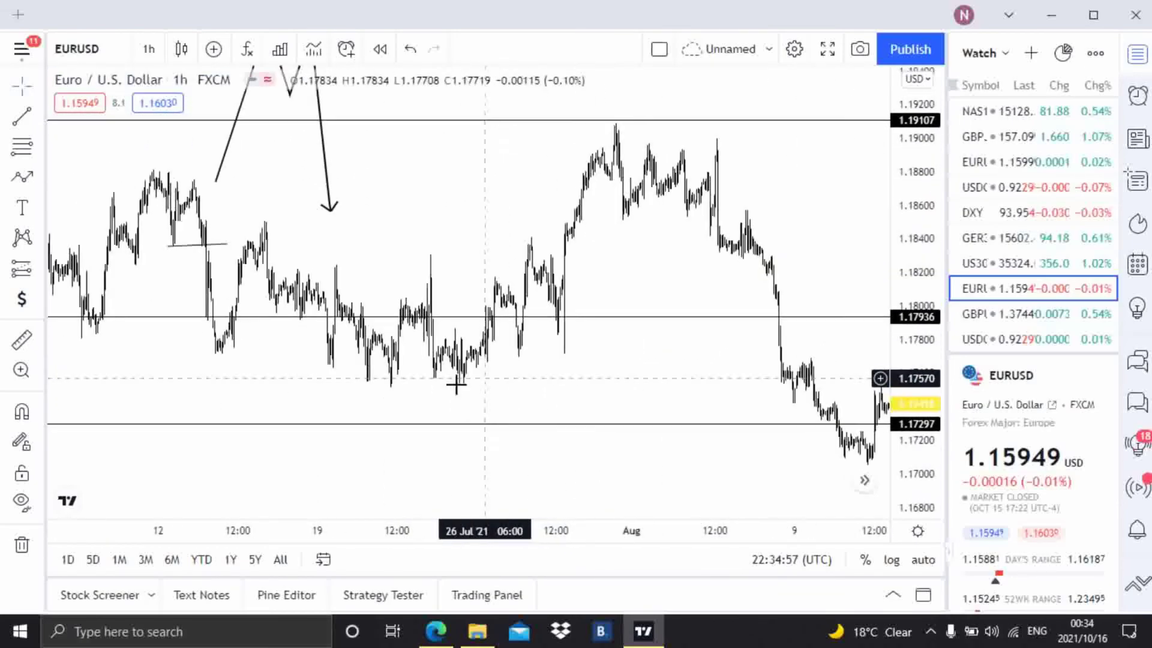
mouse_move(552, 264)
left_mouse_down()
mouse_move(563, 398)
mouse_move(527, 277)
mouse_move(473, 234)
left_mouse_up()
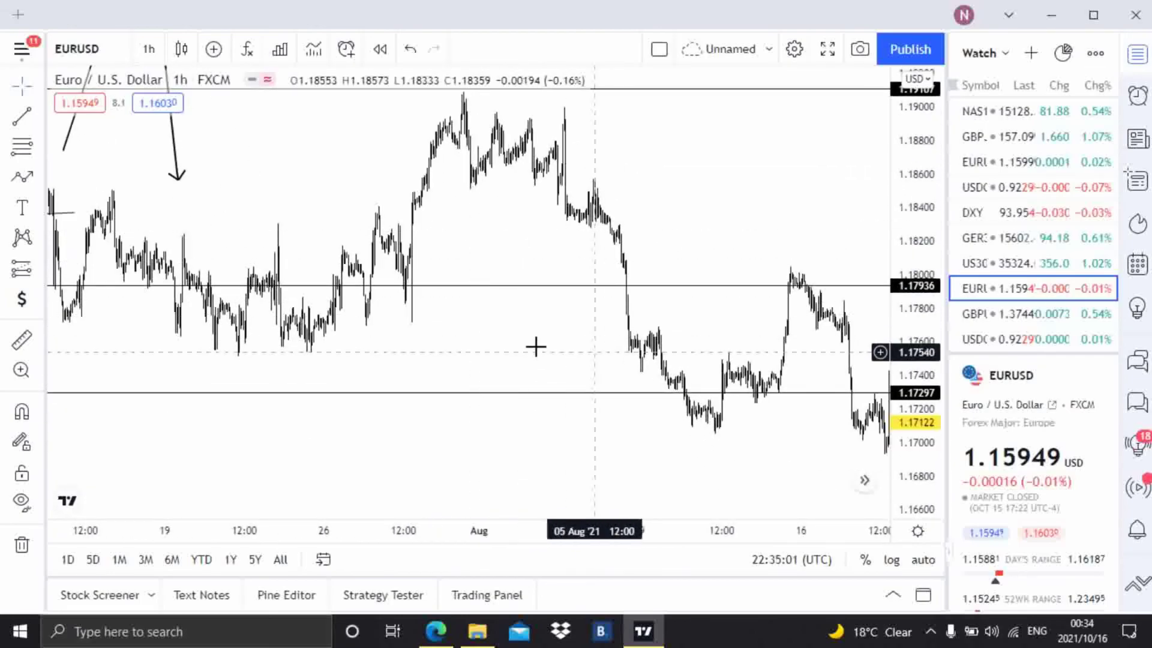
left_click_drag(486, 334, 424, 304)
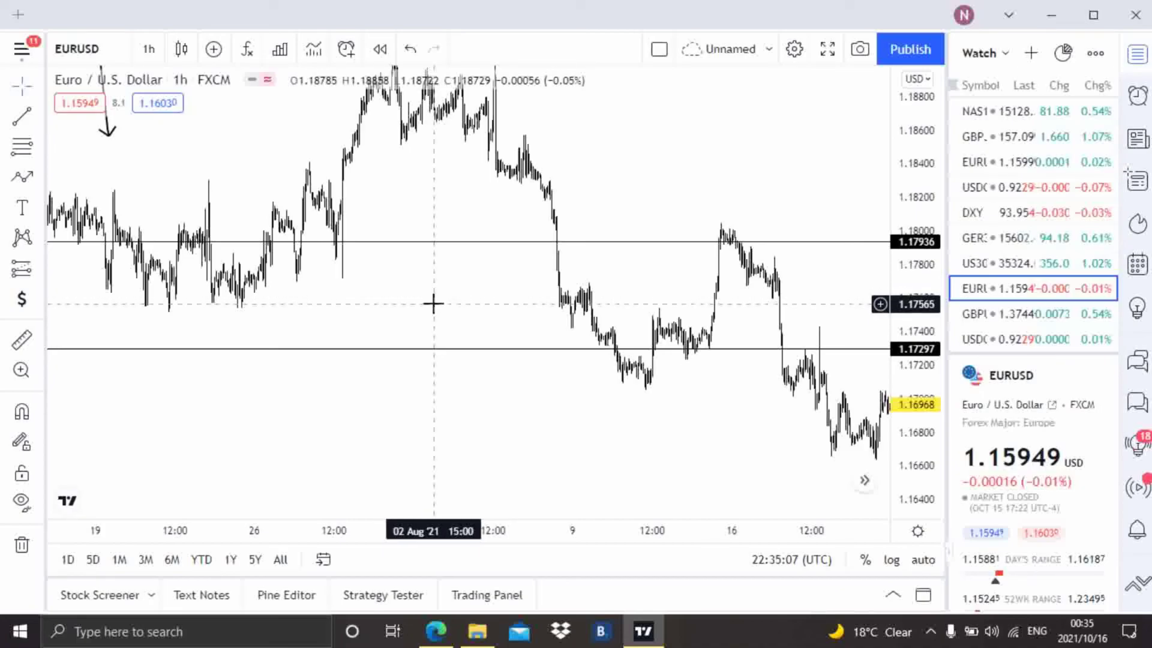
left_click_drag(432, 303, 412, 303)
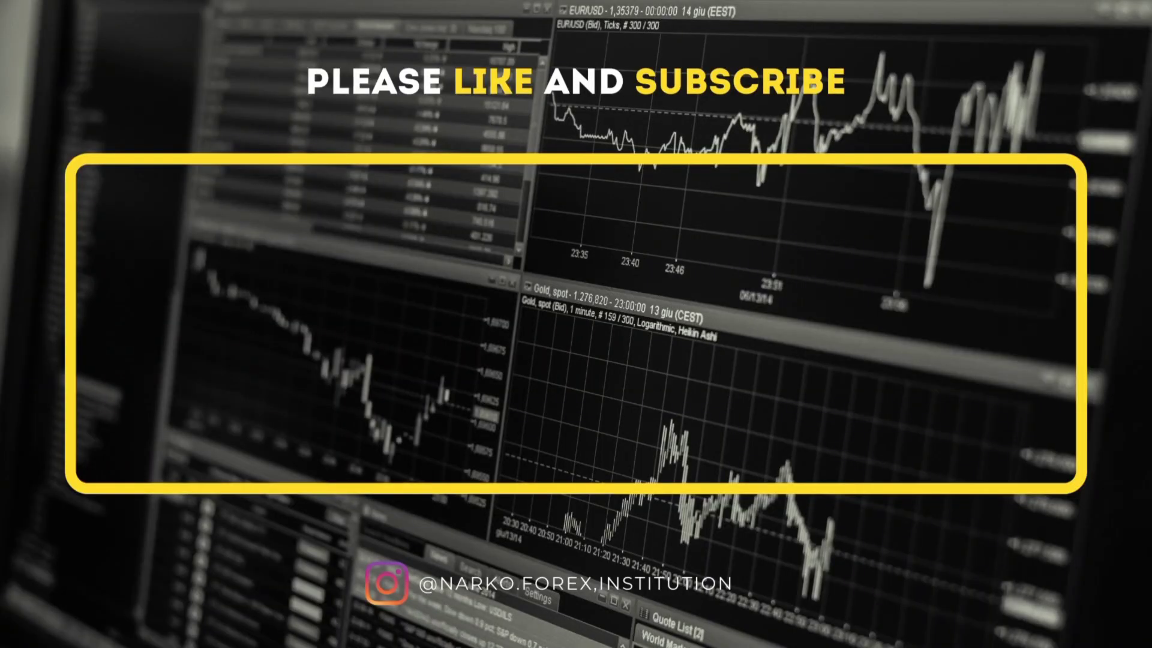